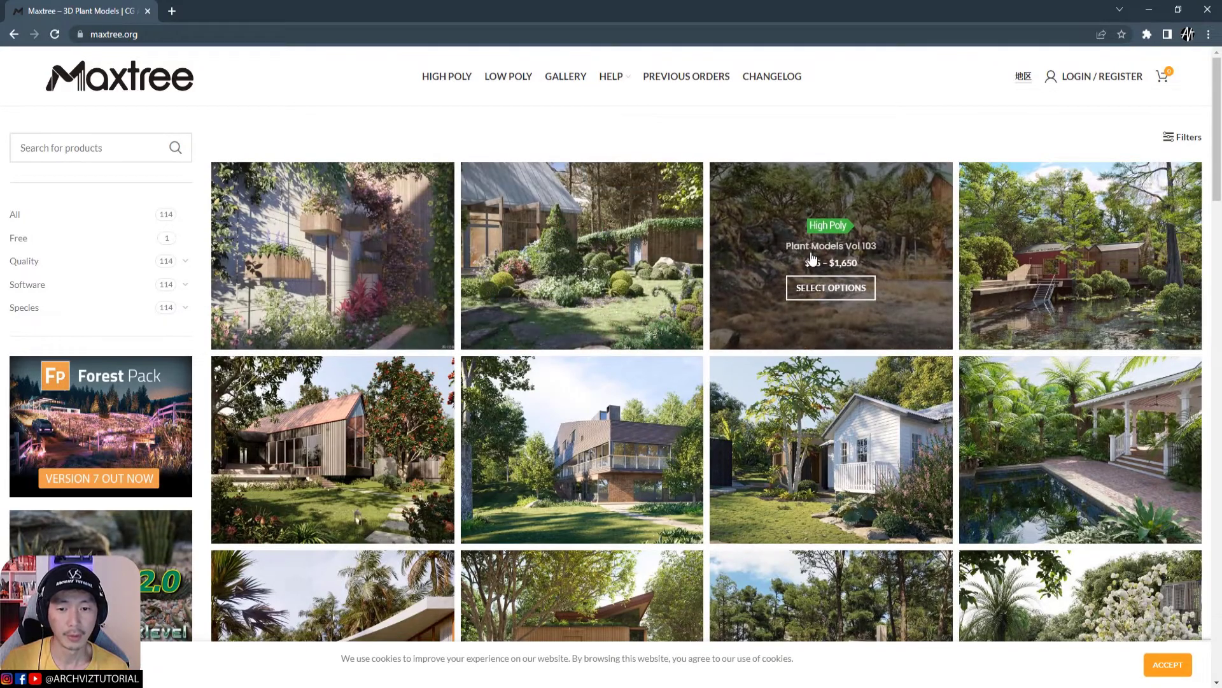
- Scroll up and down through the Maxtree grid of high poly Plant Models volumes
{"action": "scroll", "coordinate": [812, 257], "scroll_direction": "down", "scroll_amount": 7}
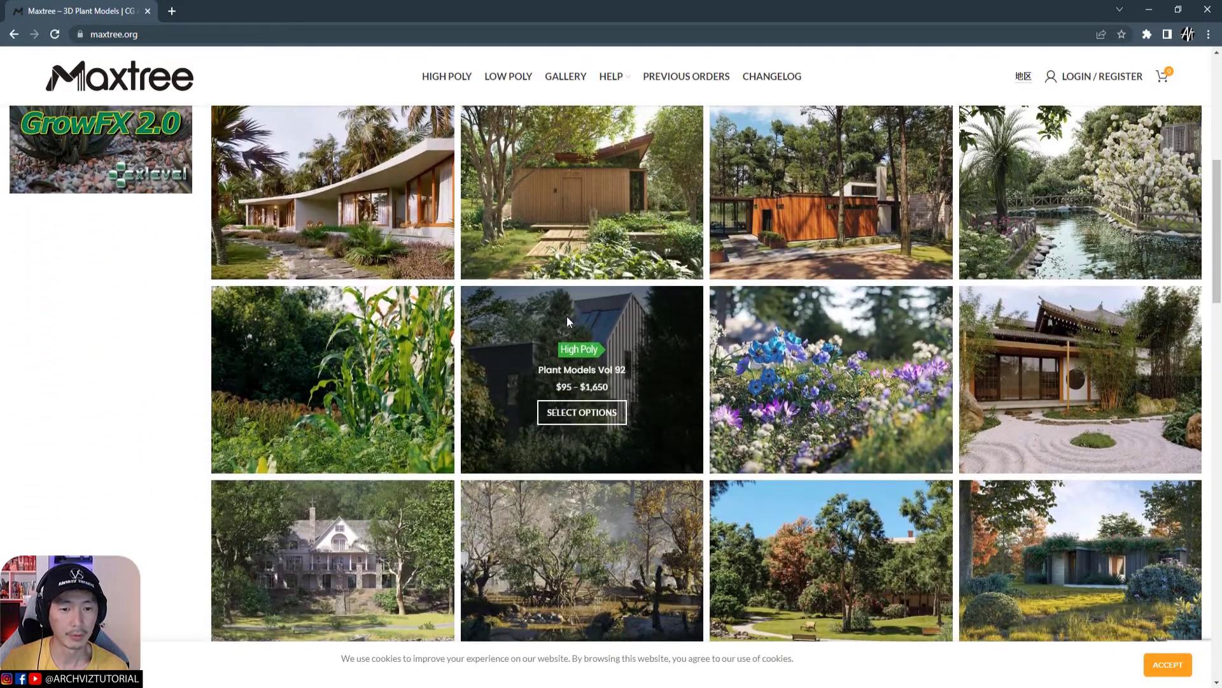
{"action": "scroll", "coordinate": [525, 318], "scroll_direction": "up", "scroll_amount": 7}
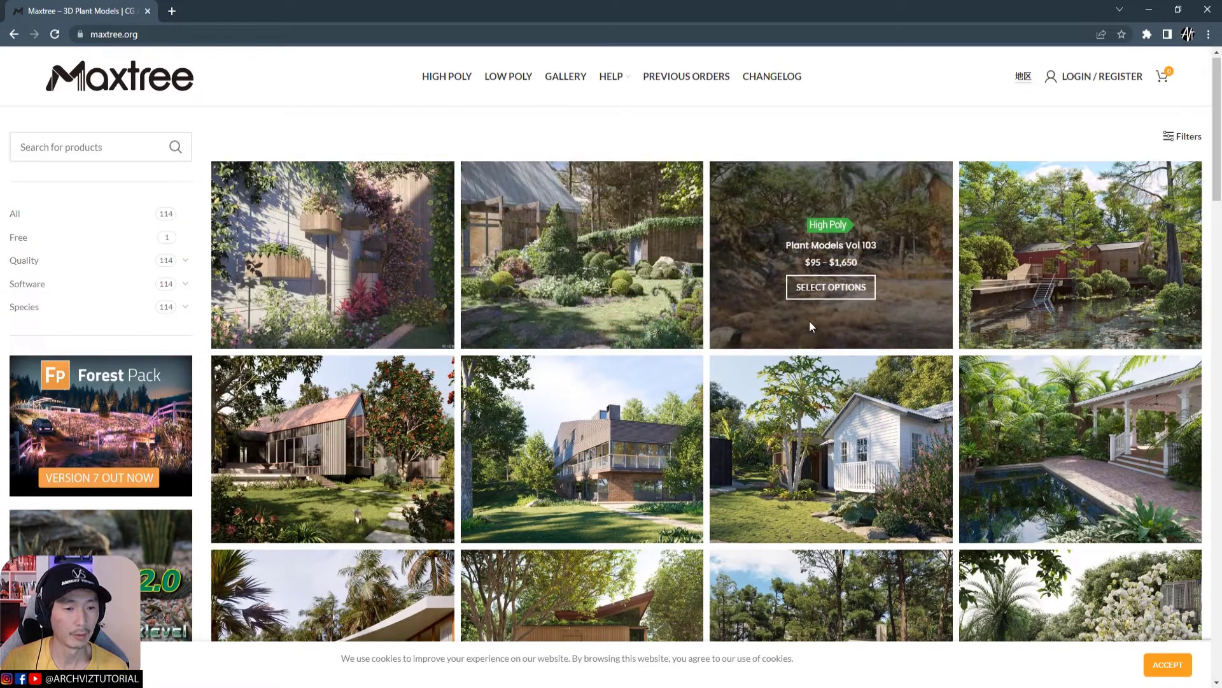
{"action": "scroll", "coordinate": [614, 333], "scroll_direction": "down", "scroll_amount": 5}
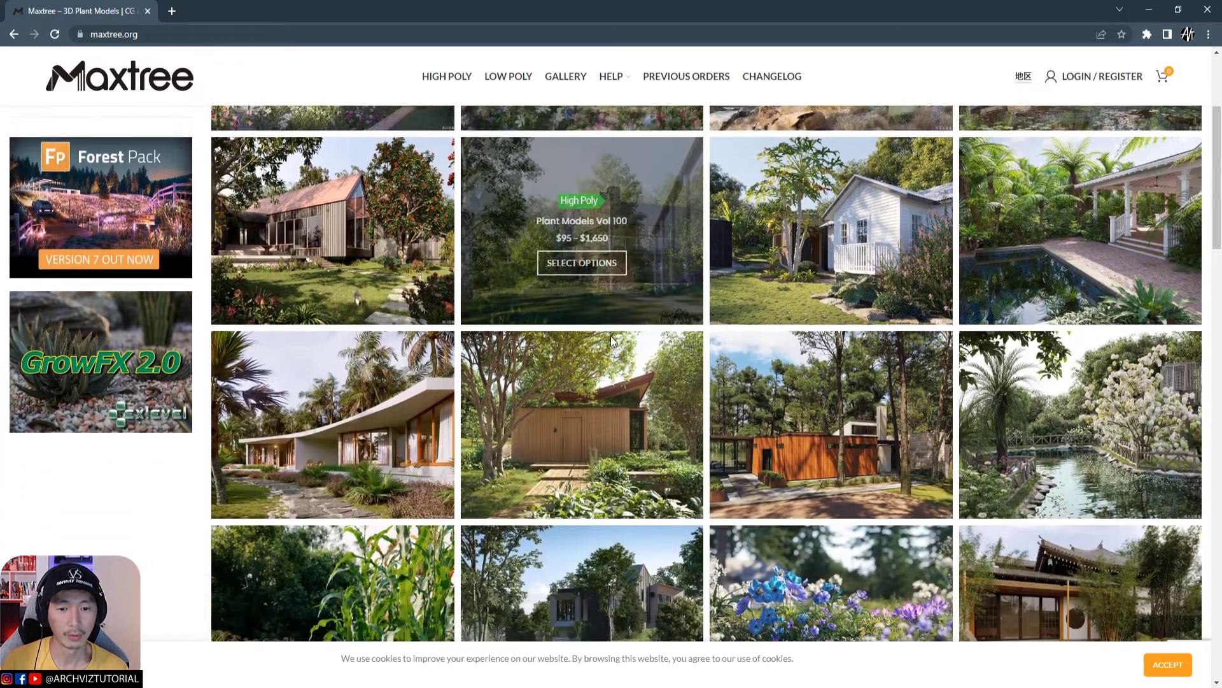
{"action": "scroll", "coordinate": [636, 329], "scroll_direction": "down", "scroll_amount": 4}
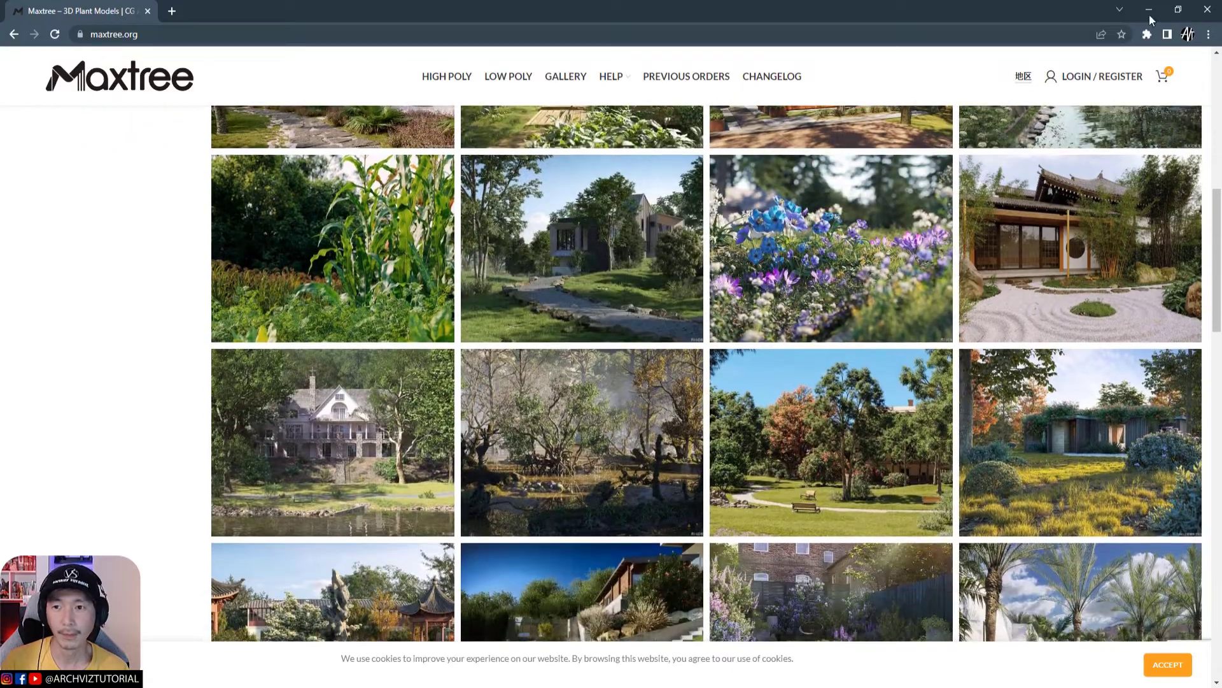
- Minimize Chrome, select the liriope plant, and set its viewport display to Lines with H mode
{"action": "left_click", "coordinate": [1150, 11]}
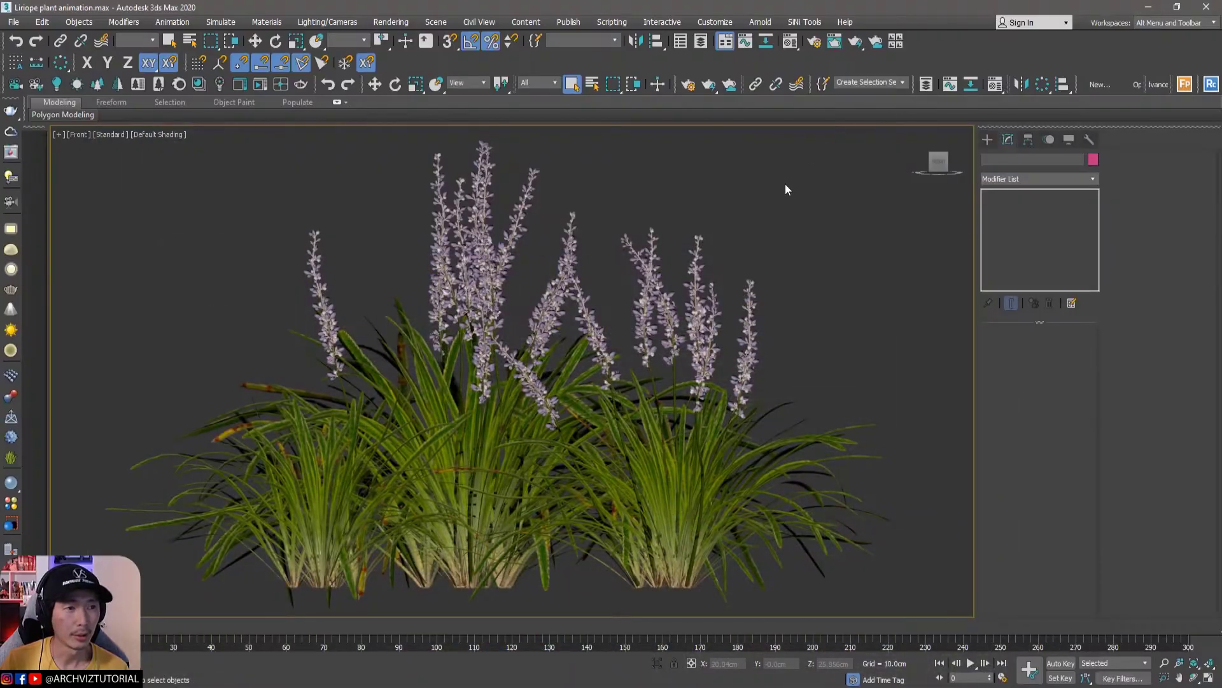
{"action": "left_click", "coordinate": [643, 329]}
{"action": "left_click", "coordinate": [751, 209]}
{"action": "left_click", "coordinate": [666, 318]}
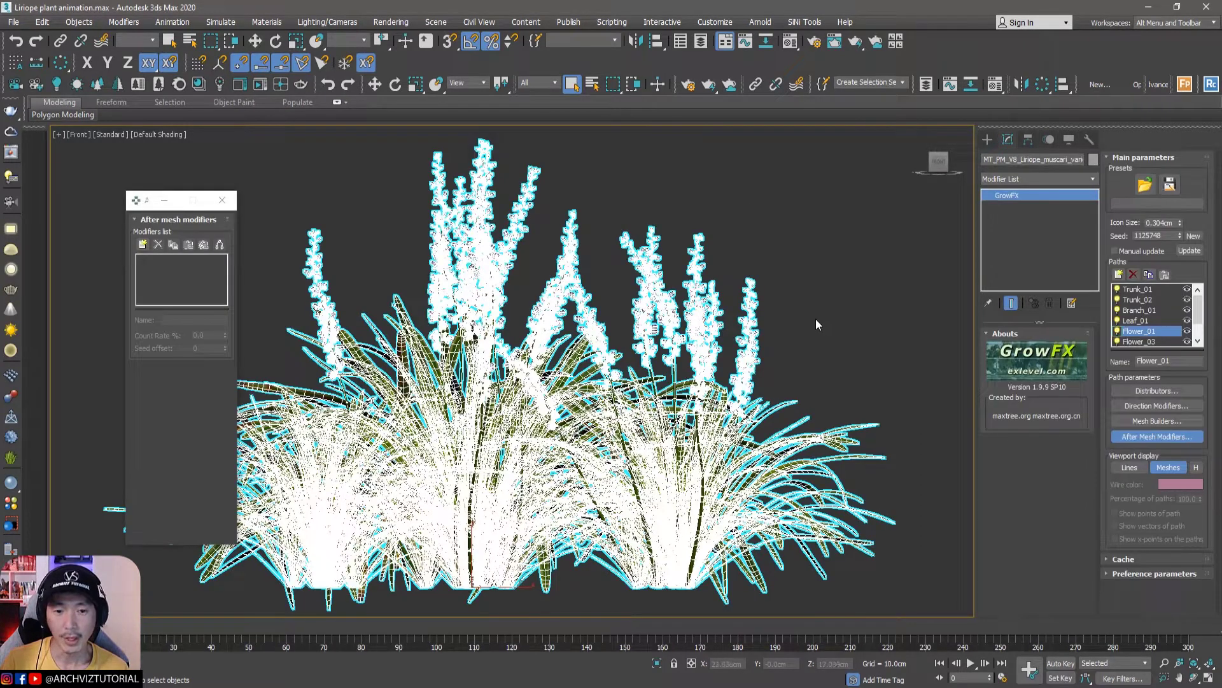
{"action": "middle_click_drag", "start_coordinate": [873, 323], "coordinate": [843, 322]}
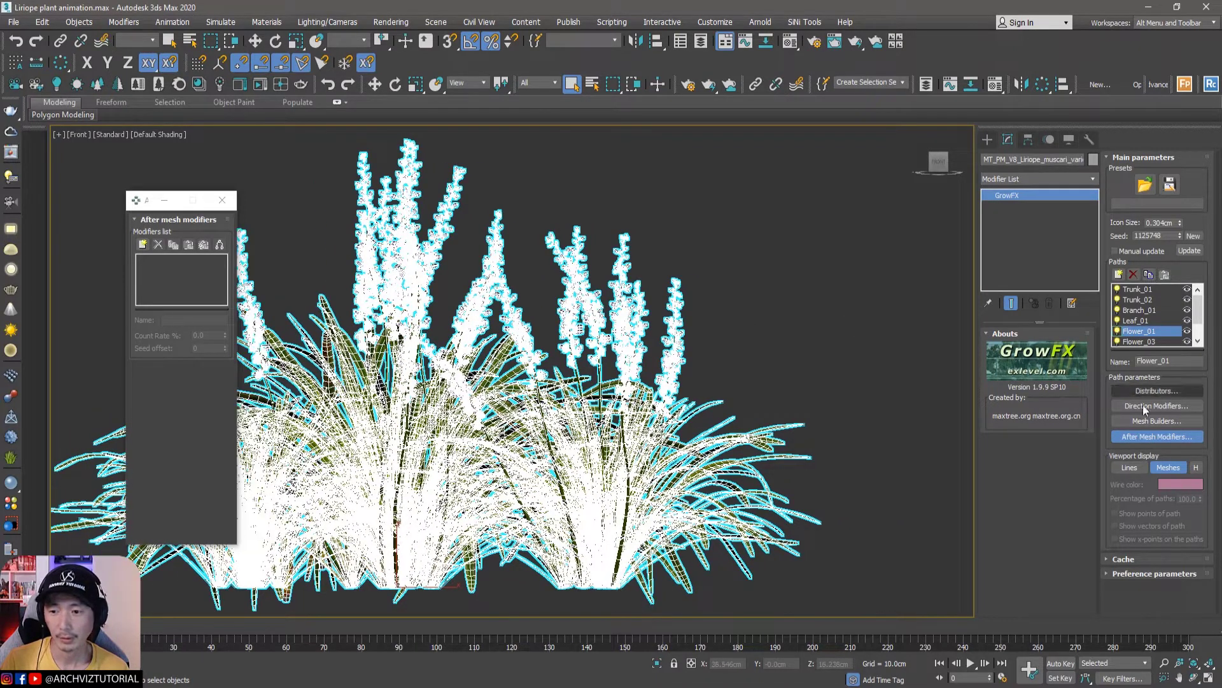
{"action": "left_click", "coordinate": [1130, 468]}
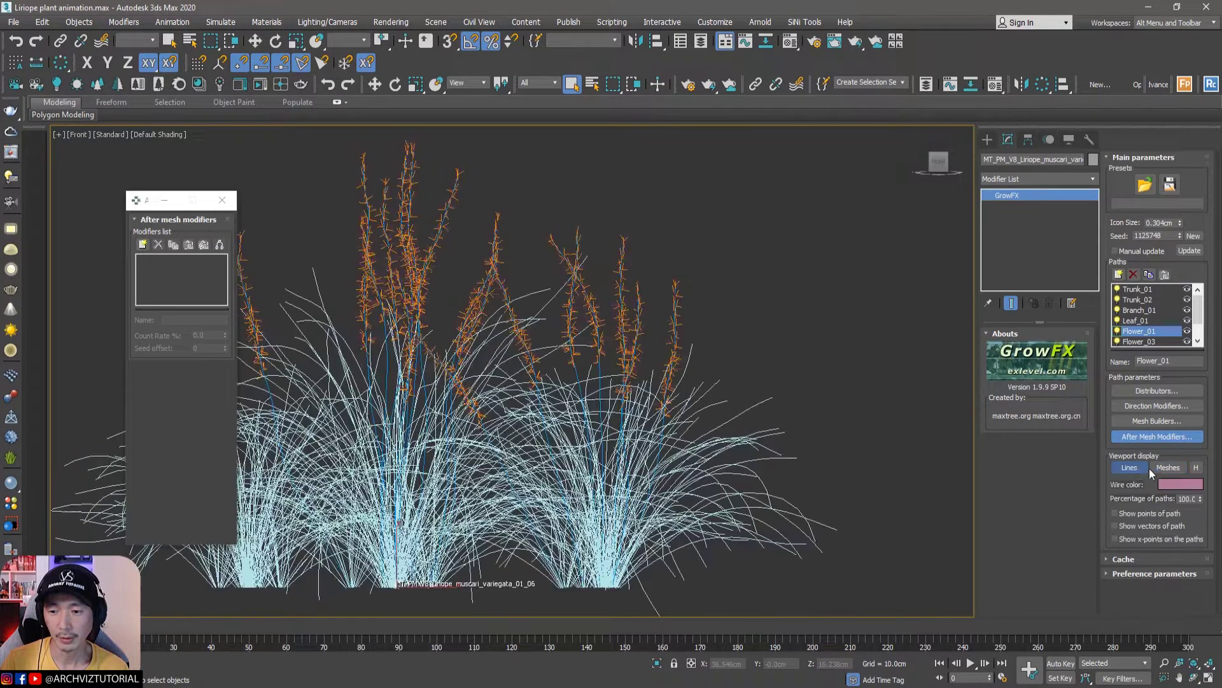
{"action": "left_click", "coordinate": [1196, 469]}
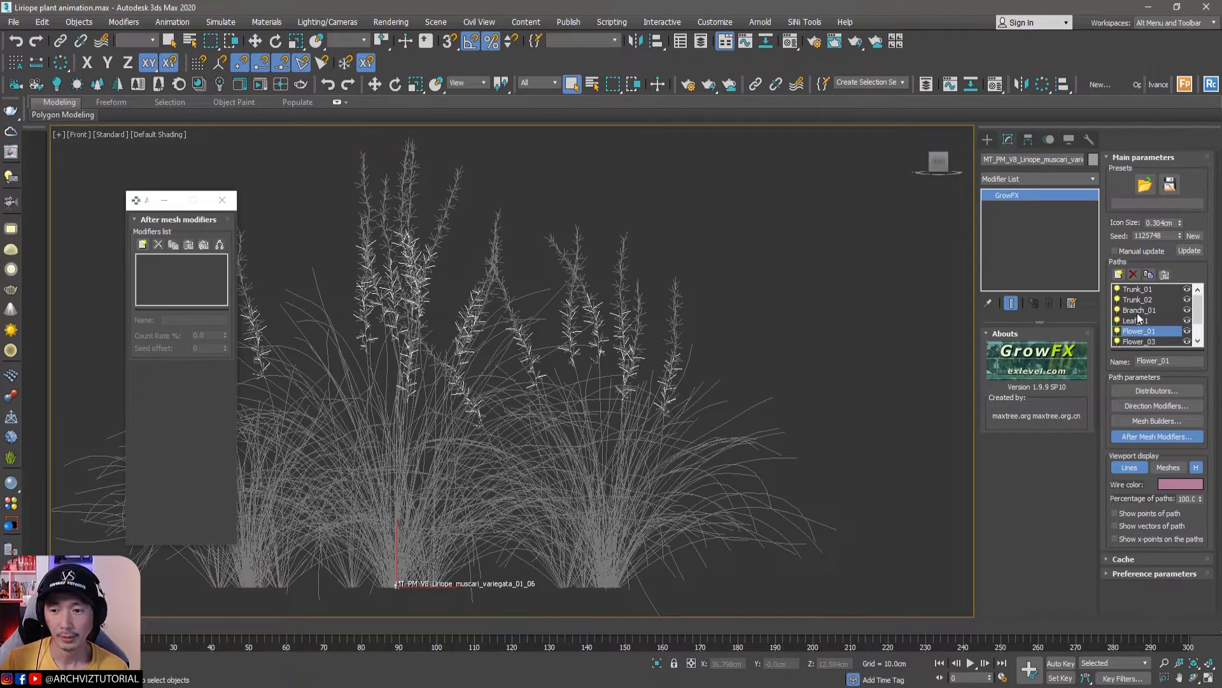
- Hide the Flower_01–03 and Leaf_01 paths, then open Branch_01's After Mesh Modifiers
{"action": "scroll", "coordinate": [1128, 336], "scroll_direction": "down", "scroll_amount": 2}
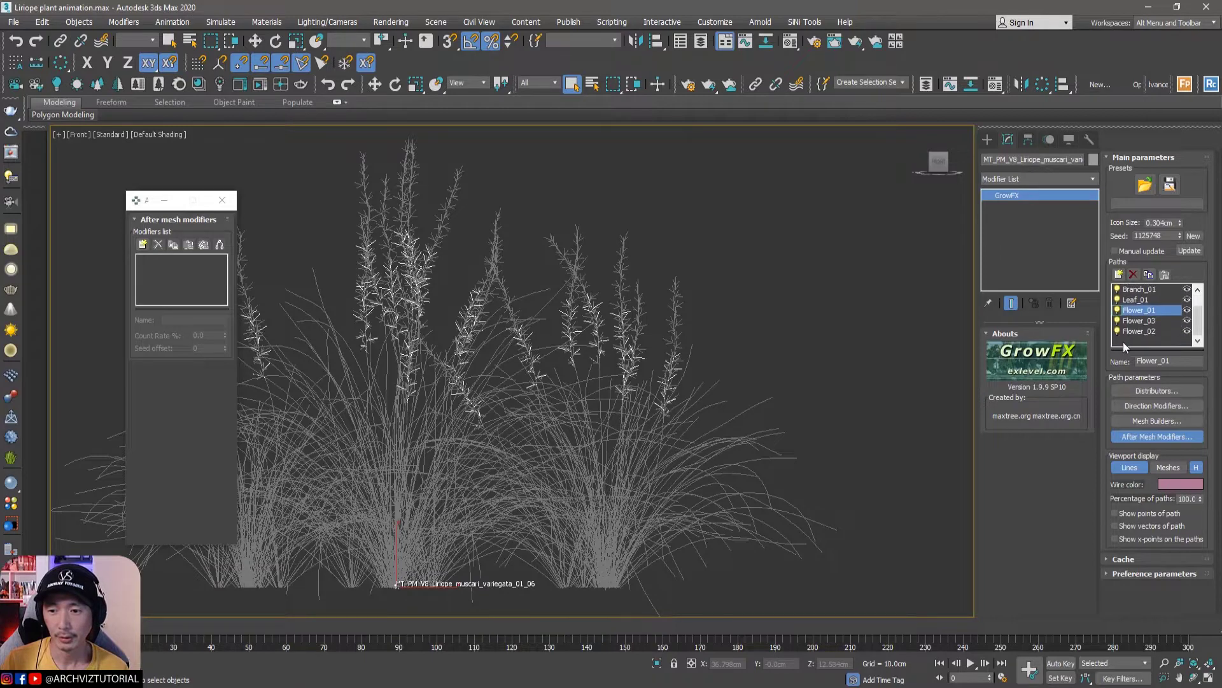
{"action": "left_click", "coordinate": [1117, 321]}
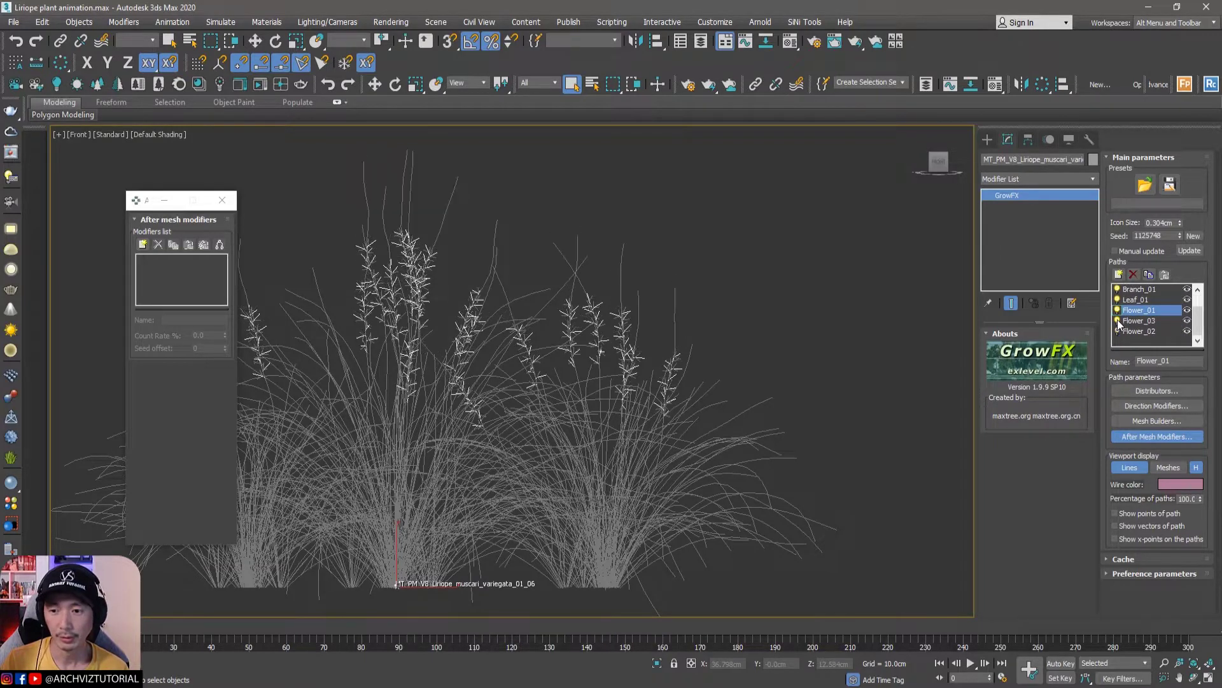
{"action": "left_click", "coordinate": [1118, 331]}
{"action": "left_click", "coordinate": [1117, 310]}
{"action": "scroll", "coordinate": [1127, 330], "scroll_direction": "up", "scroll_amount": 2}
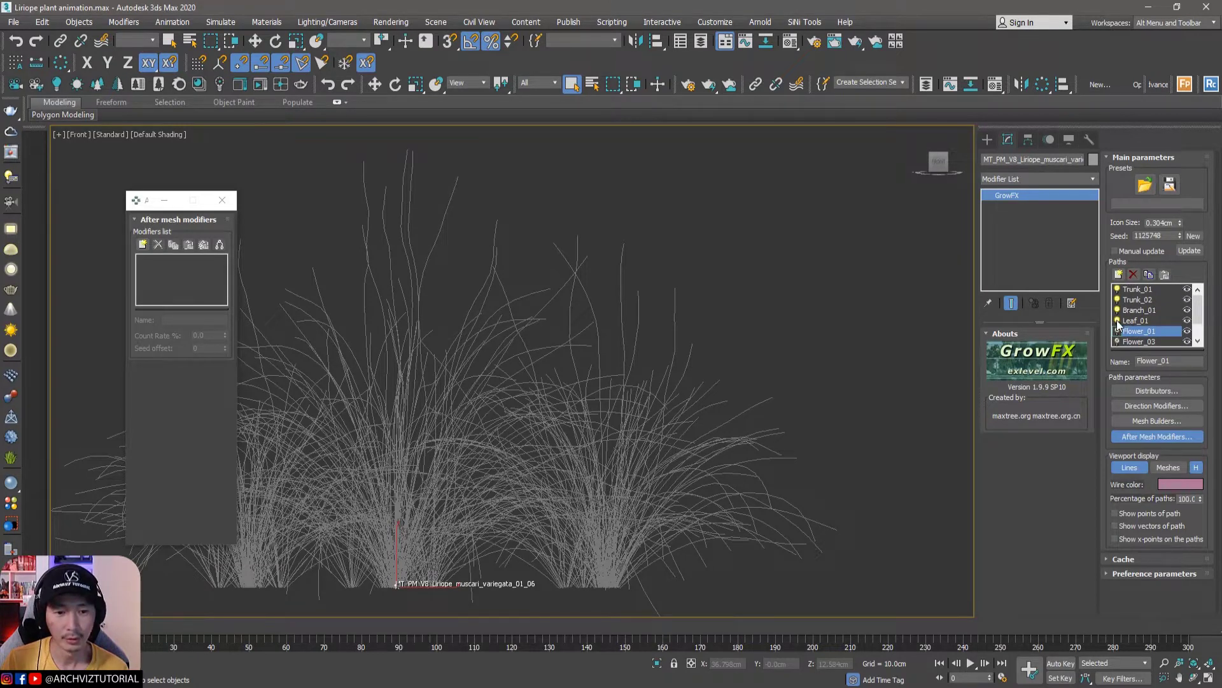
{"action": "left_click", "coordinate": [1117, 321]}
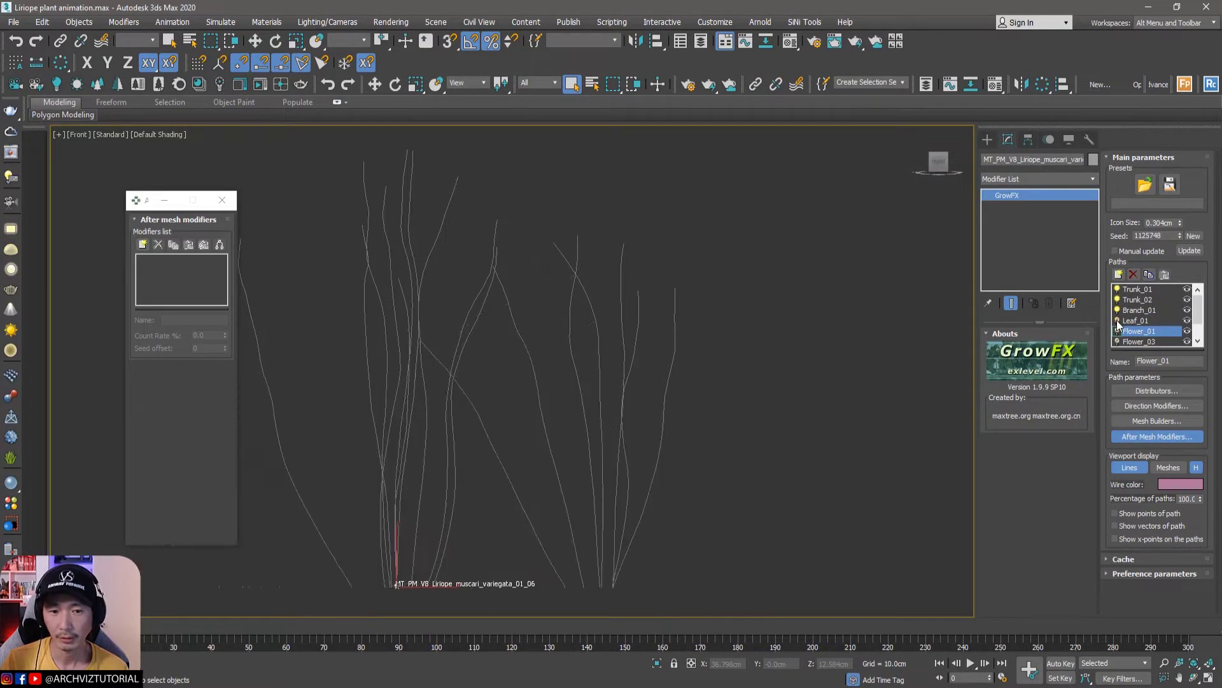
{"action": "left_click", "coordinate": [1132, 310]}
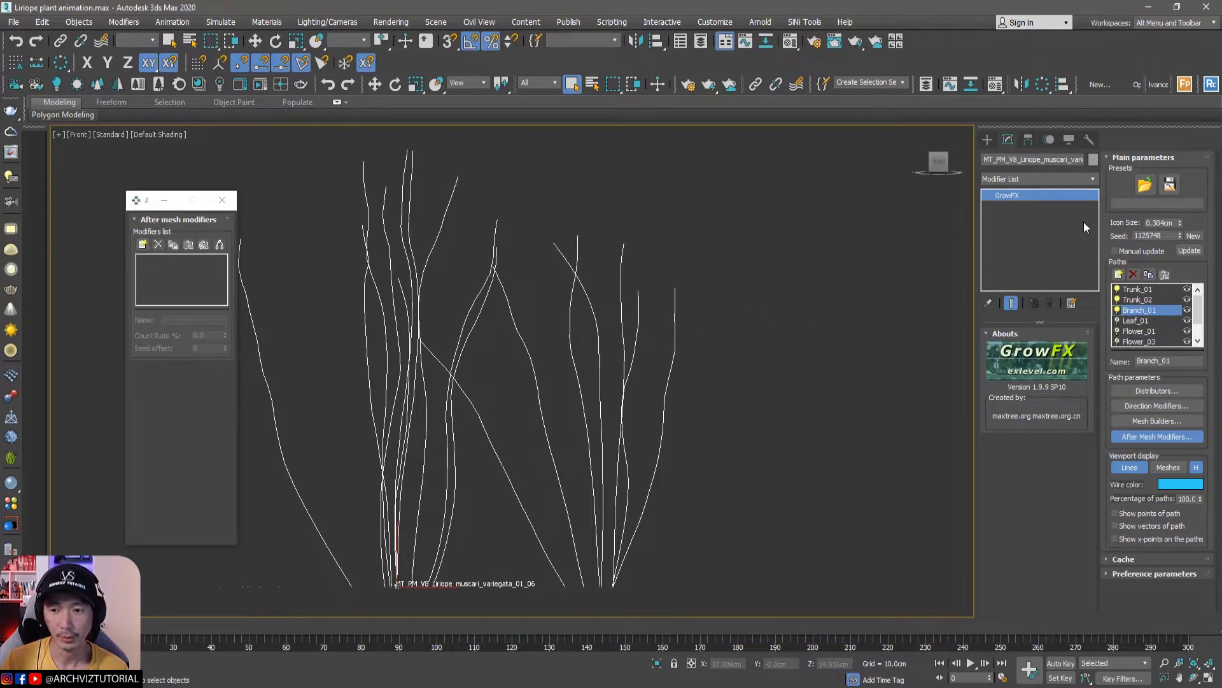
{"action": "left_click", "coordinate": [1150, 437]}
{"action": "left_click", "coordinate": [1150, 437]}
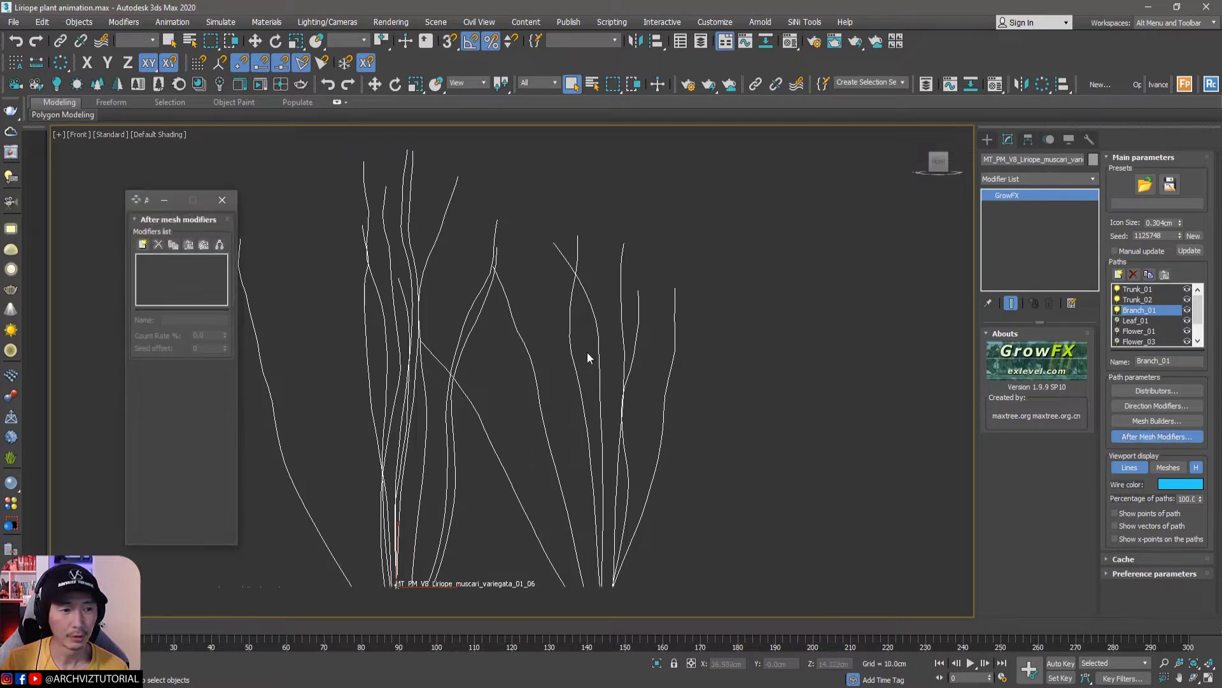
- Add a Wind animation modifier to Branch_01 and create a wind object to the plant's right
{"action": "left_click", "coordinate": [143, 244]}
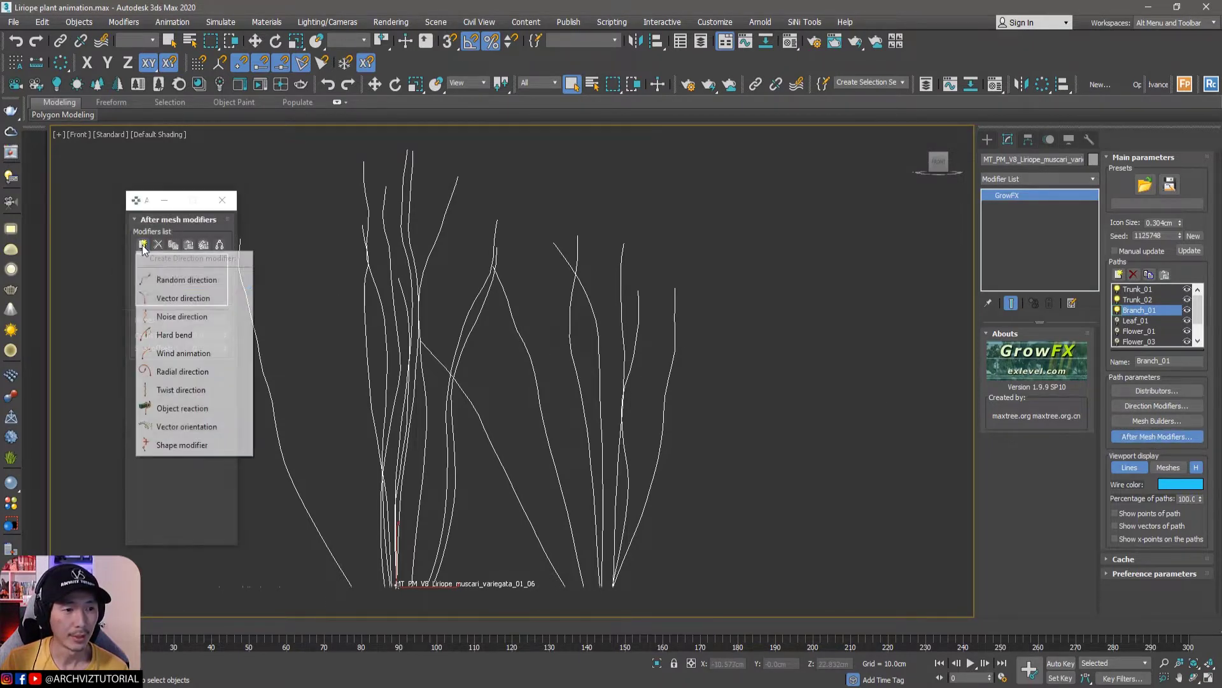
{"action": "left_click", "coordinate": [189, 354]}
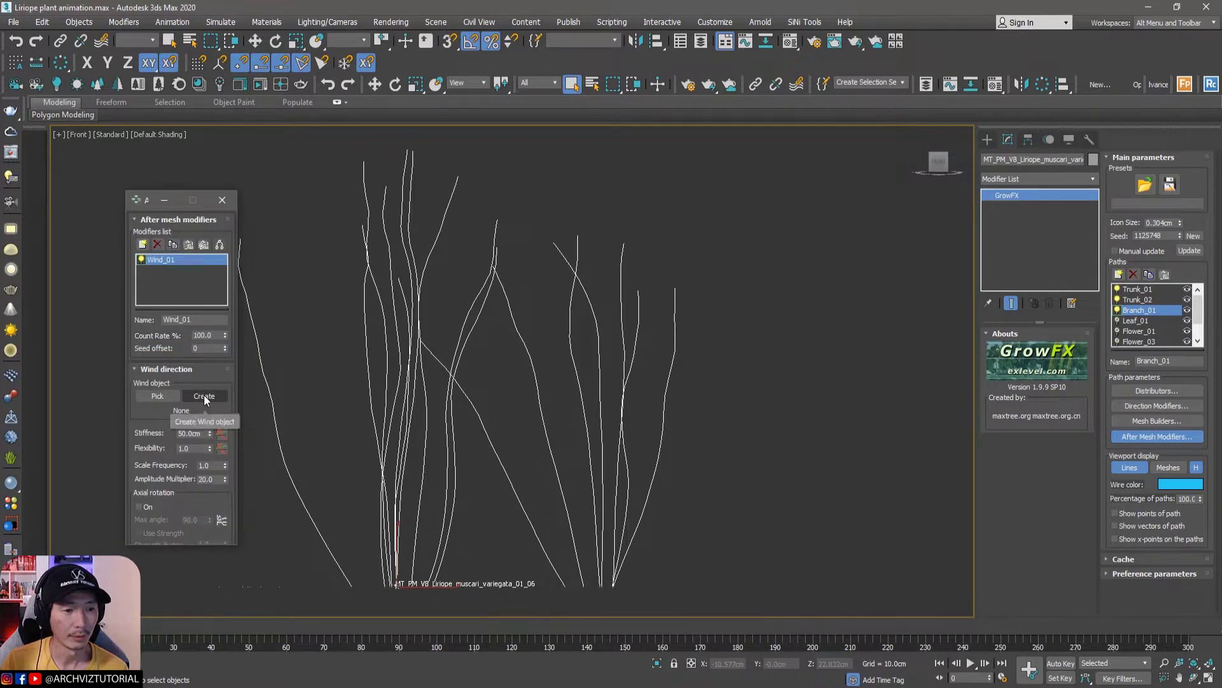
{"action": "left_click", "coordinate": [203, 396]}
{"action": "left_click", "coordinate": [806, 473]}
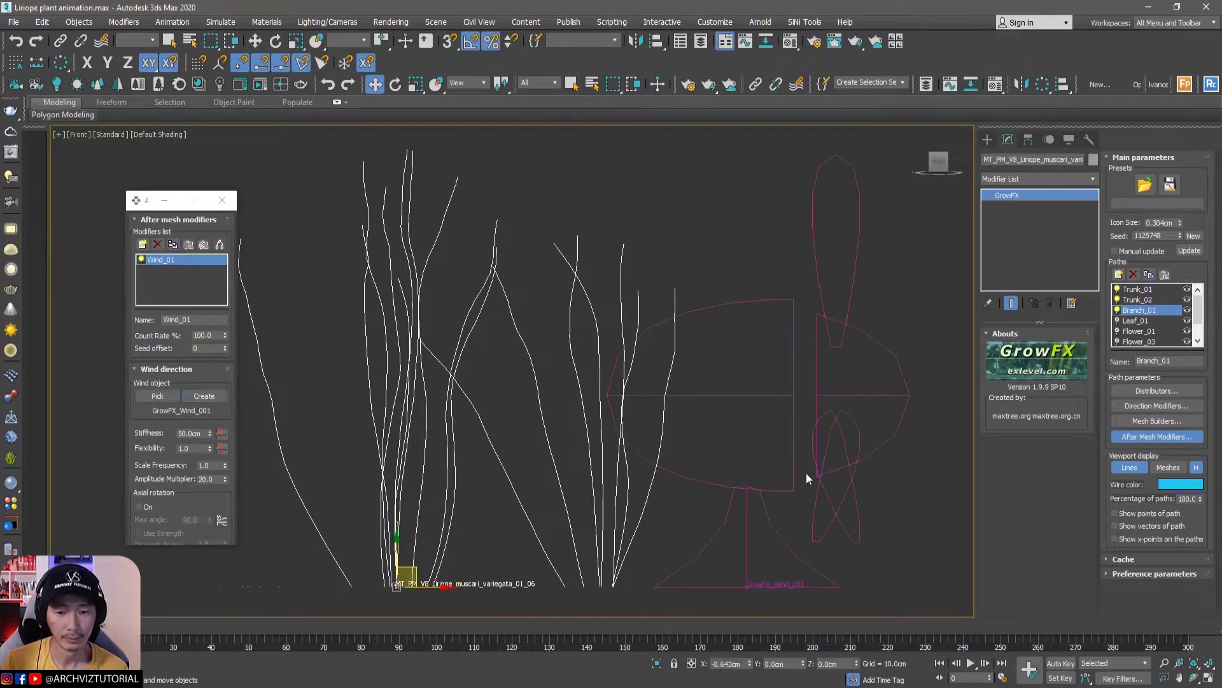
{"action": "right_click", "coordinate": [892, 472]}
{"action": "middle_click_drag", "start_coordinate": [878, 510], "coordinate": [784, 494]}
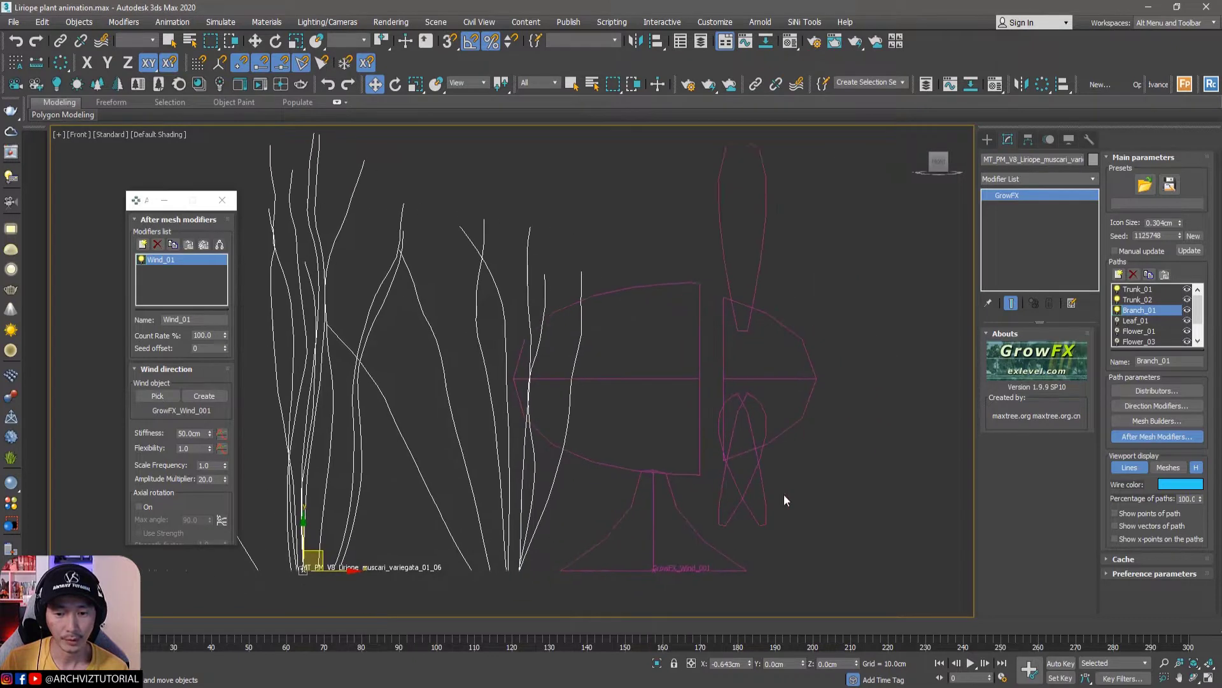
{"action": "left_click", "coordinate": [700, 471]}
{"action": "scroll", "coordinate": [700, 471], "scroll_direction": "down", "scroll_amount": 3}
{"action": "left_click_drag", "start_coordinate": [727, 531], "coordinate": [819, 526]}
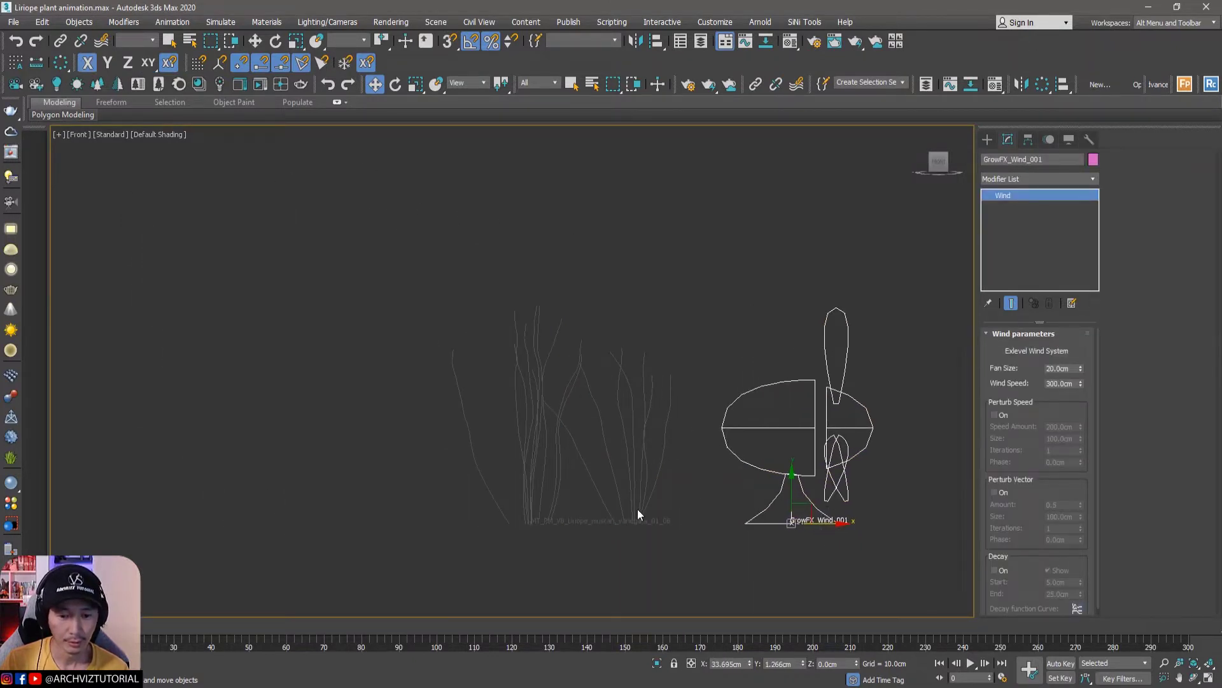
- Rename the wind object to 'branch 01'
{"action": "left_click", "coordinate": [652, 530]}
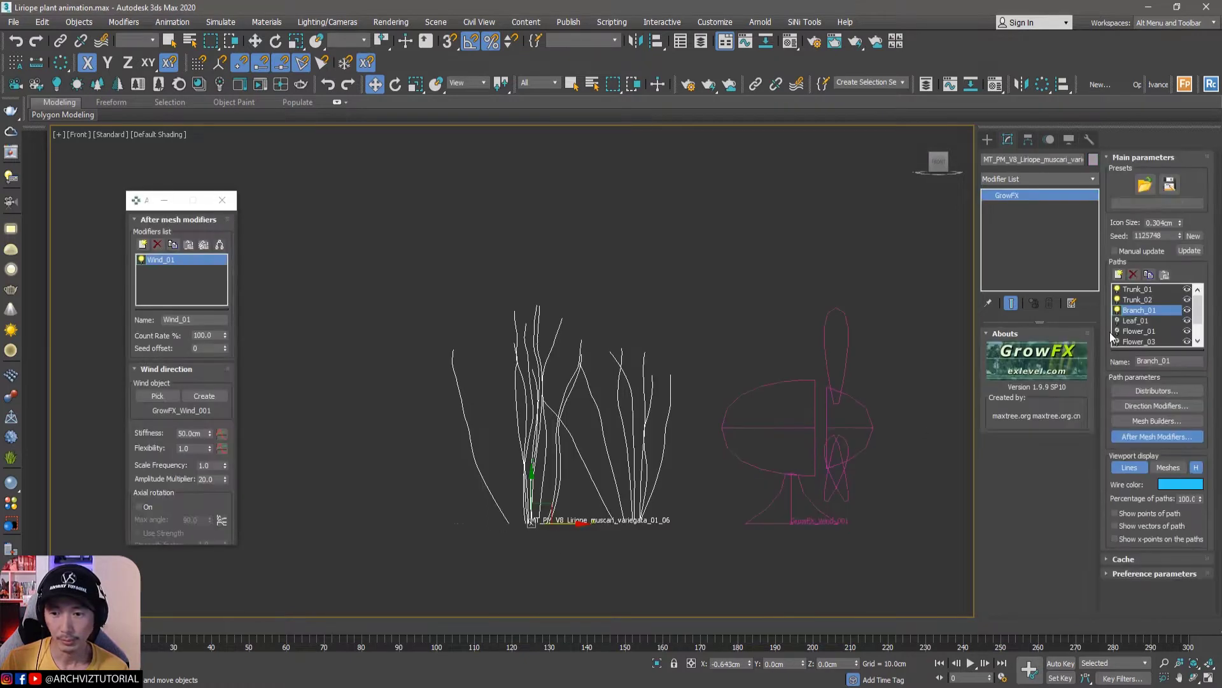
{"action": "left_click_drag", "start_coordinate": [804, 468], "coordinate": [804, 469]}
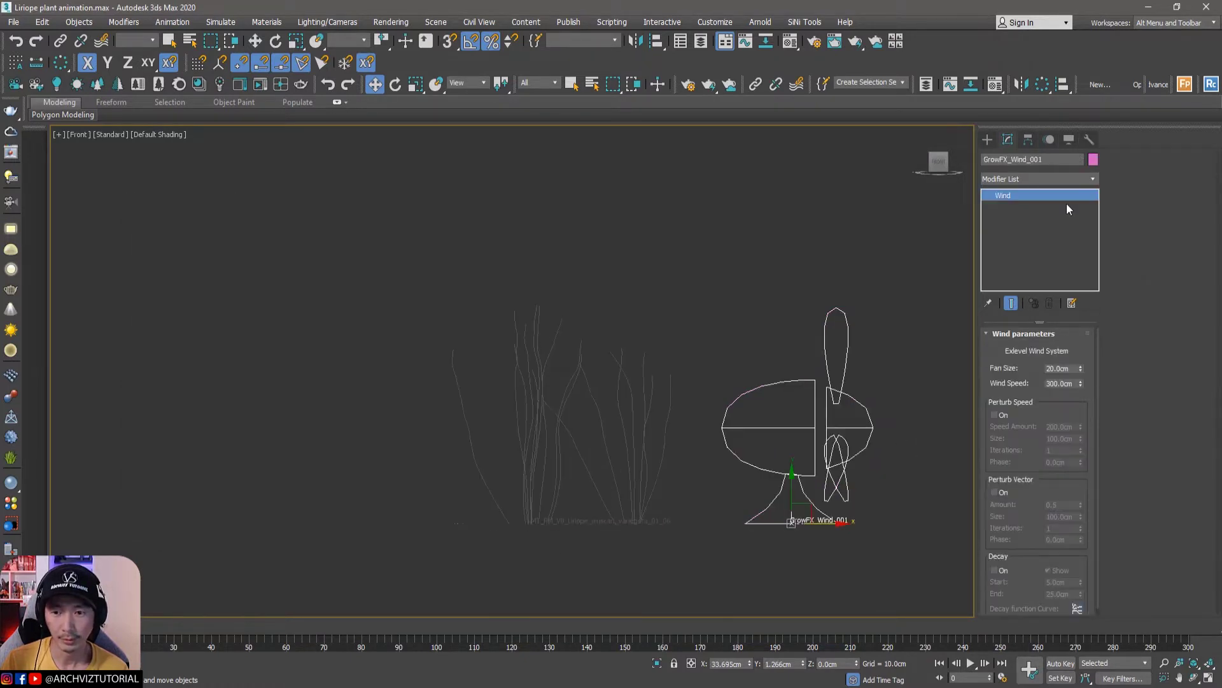
{"action": "left_click_drag", "start_coordinate": [1045, 160], "coordinate": [959, 165]}
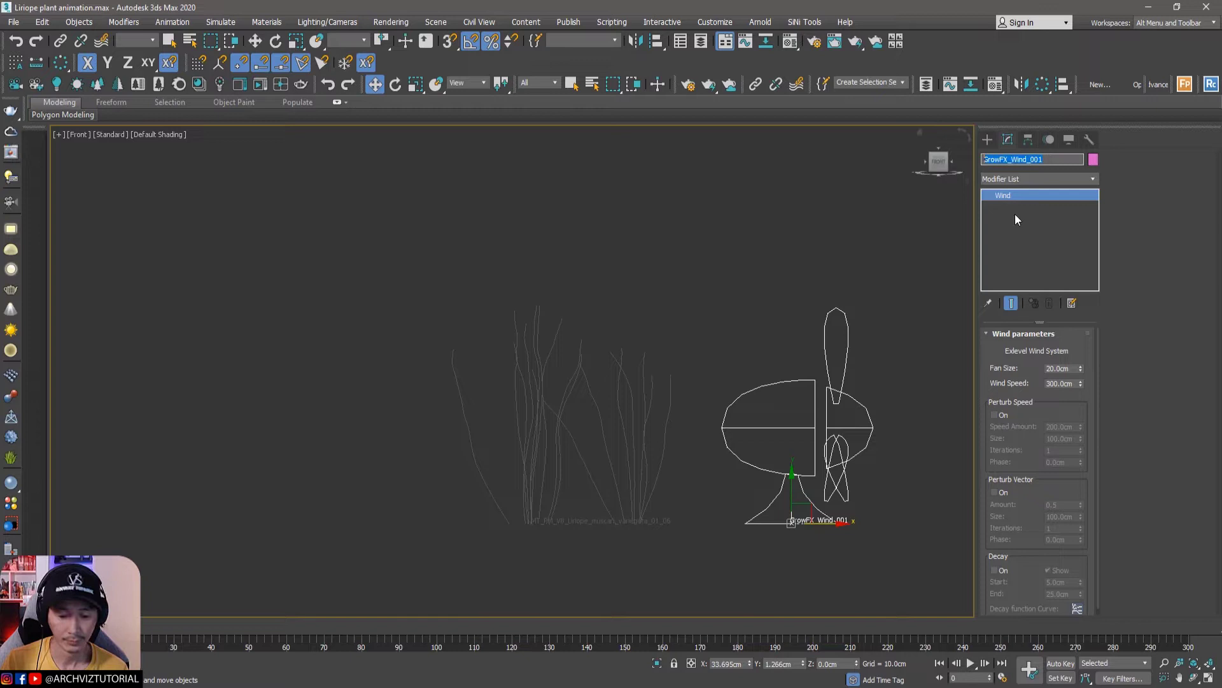
{"action": "type", "text": "branch"}
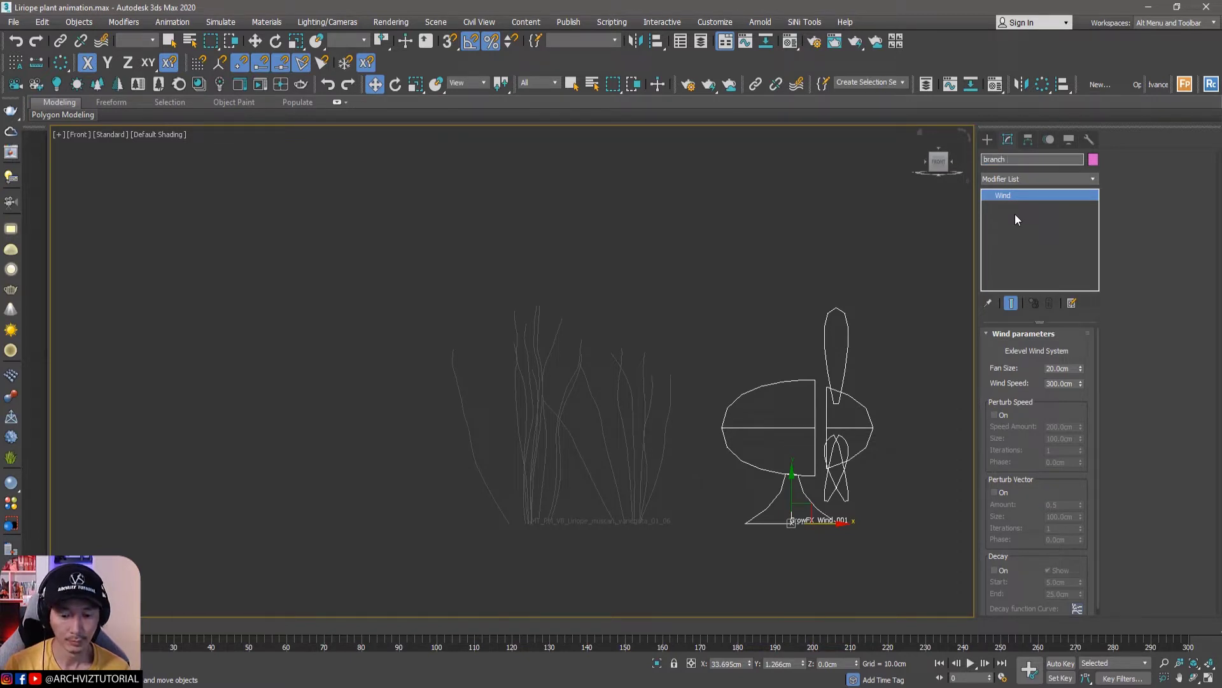
{"action": "type", "text": " 01"}
{"action": "left_click", "coordinate": [845, 290]}
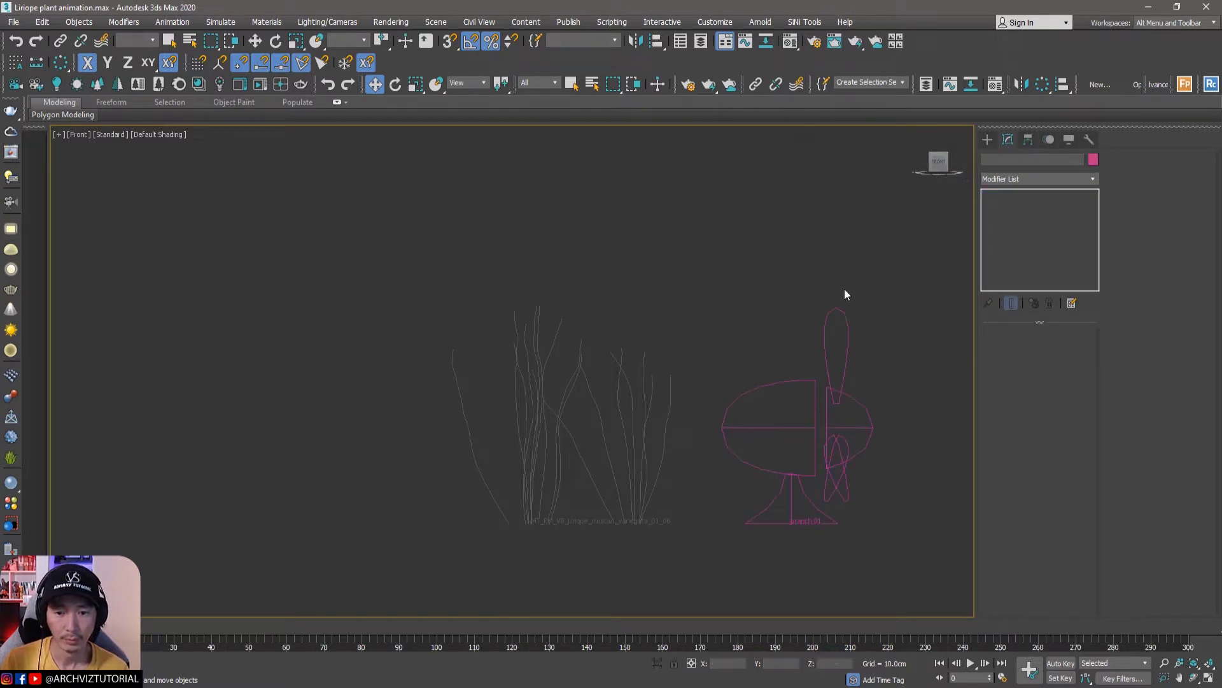
{"action": "left_click", "coordinate": [838, 337]}
- Pick branch 01 as the wind object driving Wind_01
{"action": "middle_click_drag", "start_coordinate": [668, 469], "coordinate": [640, 469]}
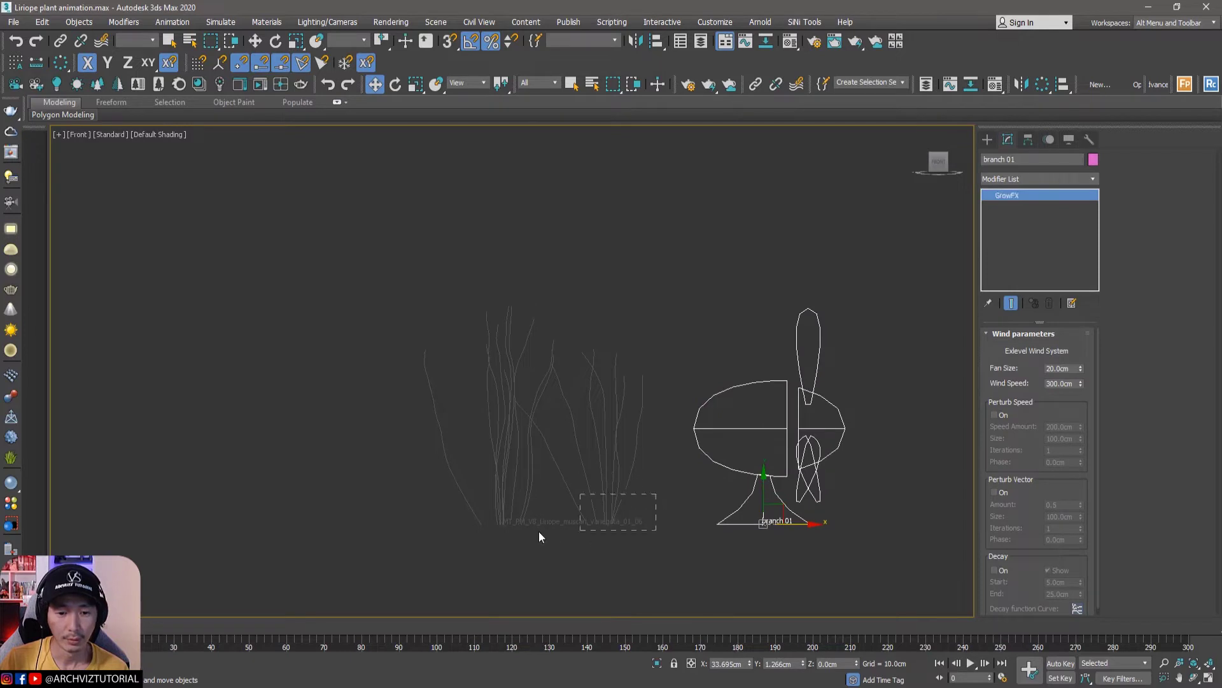
{"action": "left_click", "coordinate": [646, 524]}
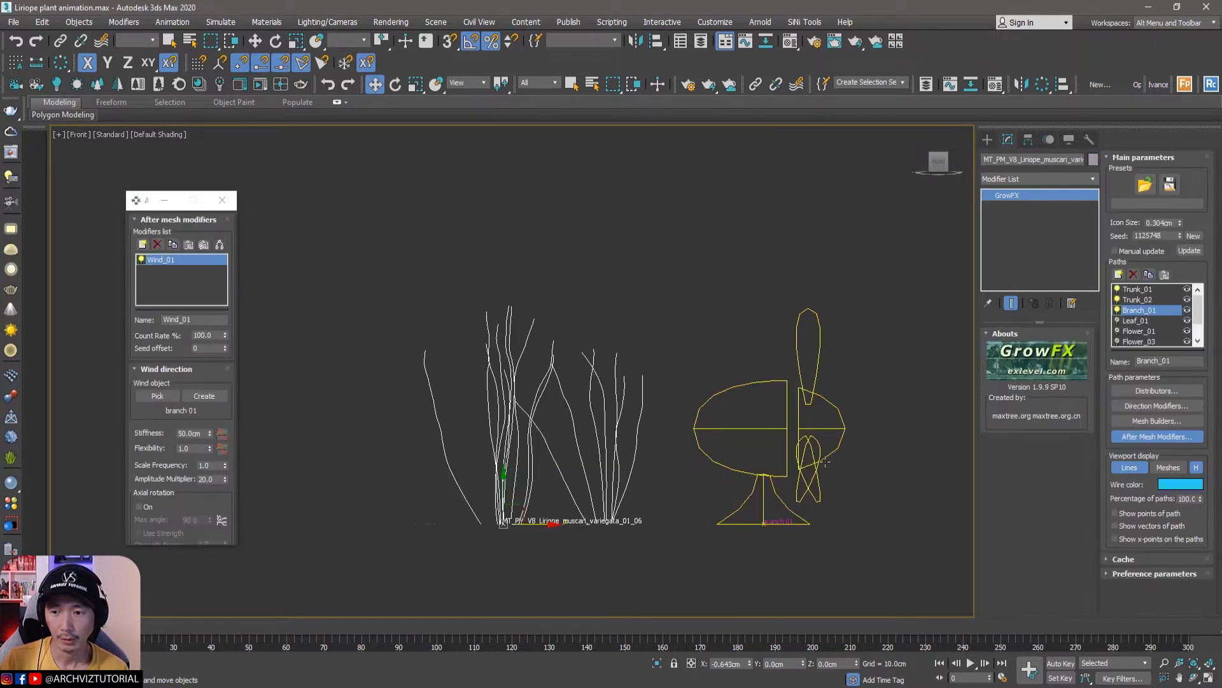
{"action": "left_click", "coordinate": [172, 395]}
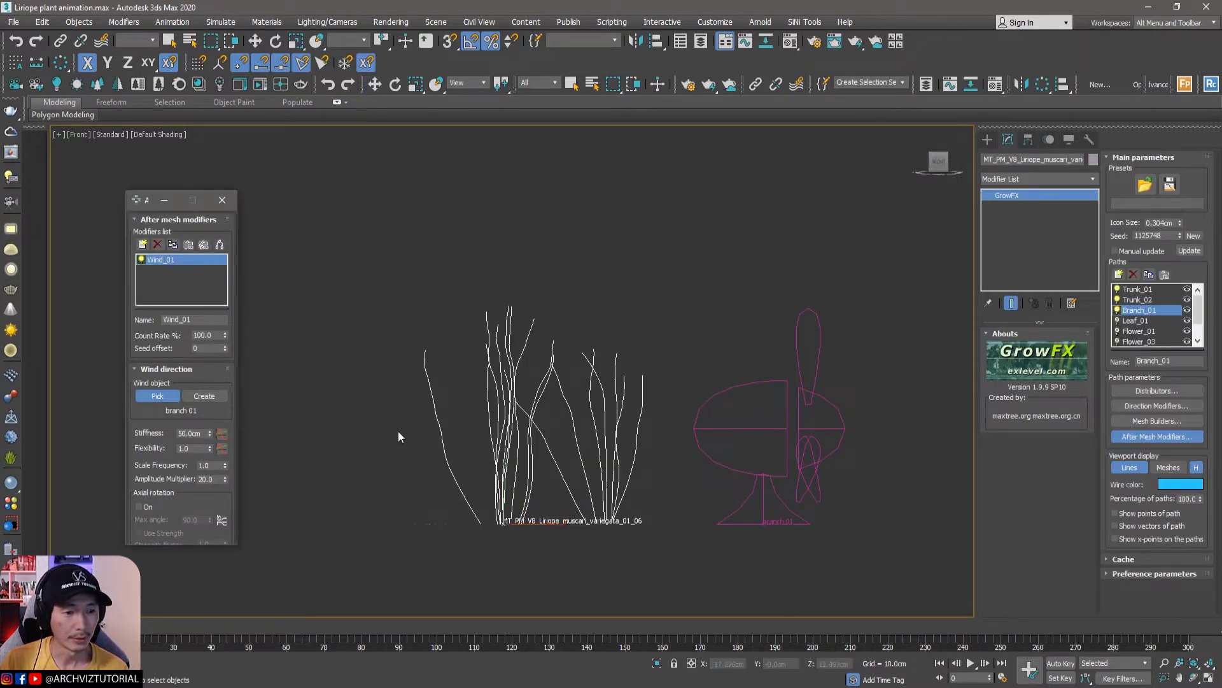
{"action": "left_click", "coordinate": [785, 432]}
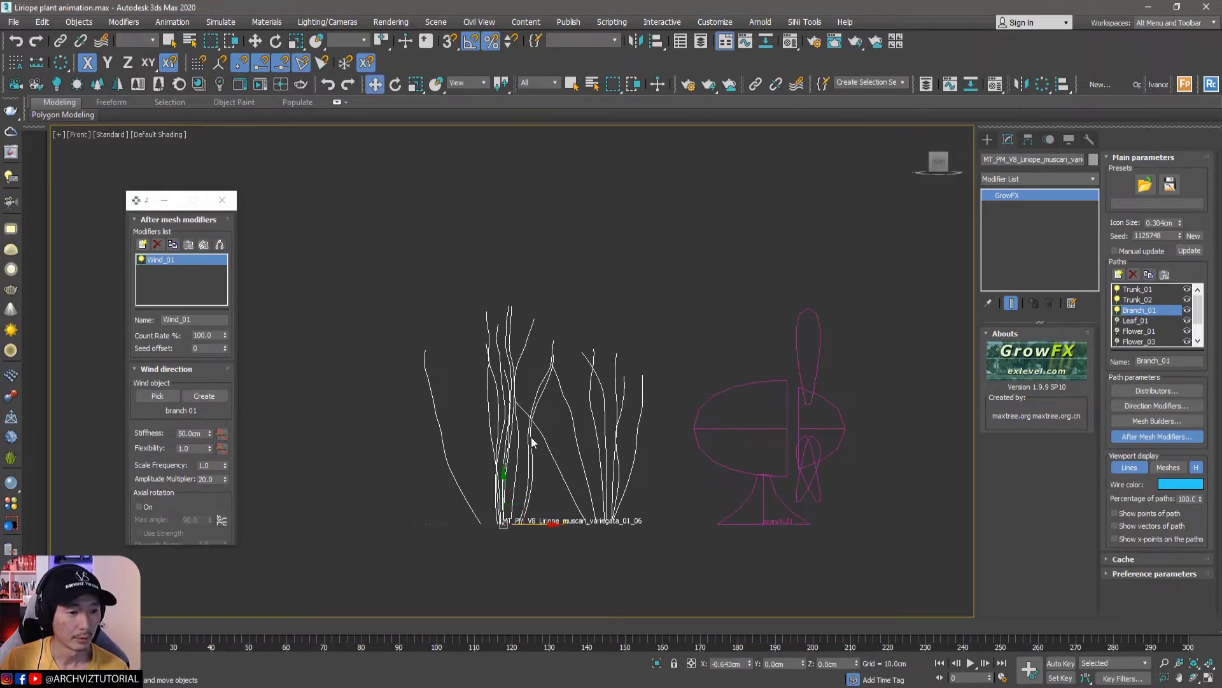
{"action": "scroll", "coordinate": [156, 434], "scroll_direction": "down", "scroll_amount": 1}
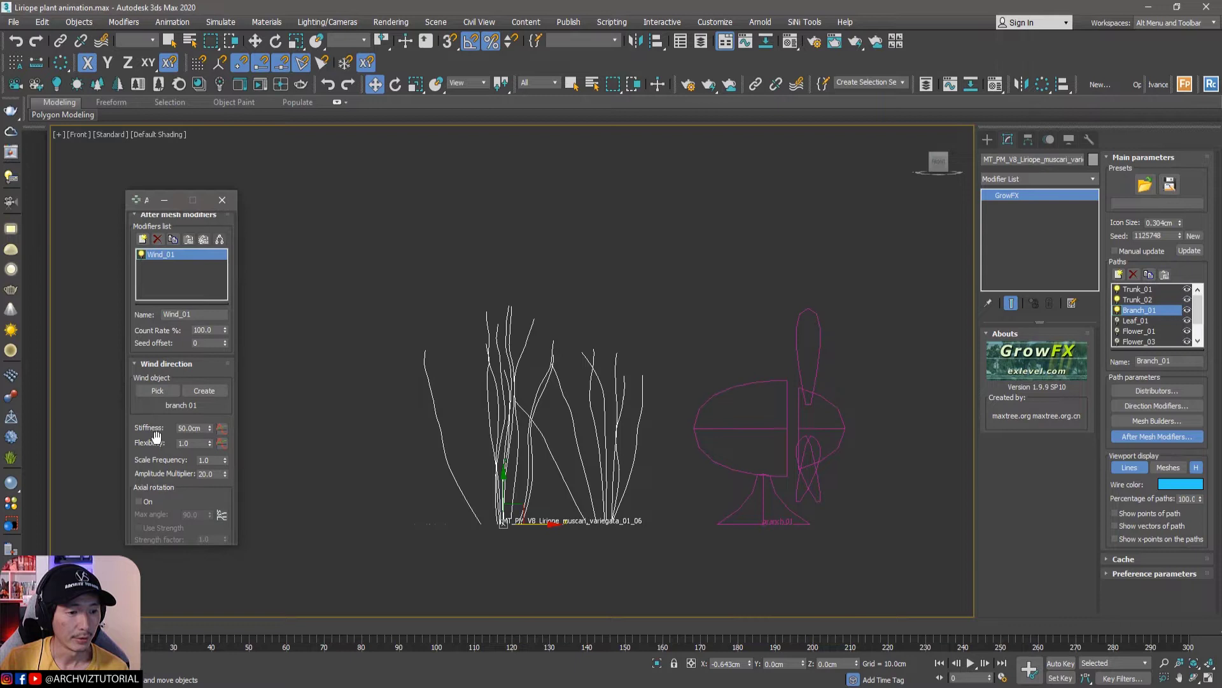
- Set Wind_01 Stiffness to 7000 cm and Flexibility to 30, then scrub to frame 20 to test
{"action": "double_click", "coordinate": [178, 429]}
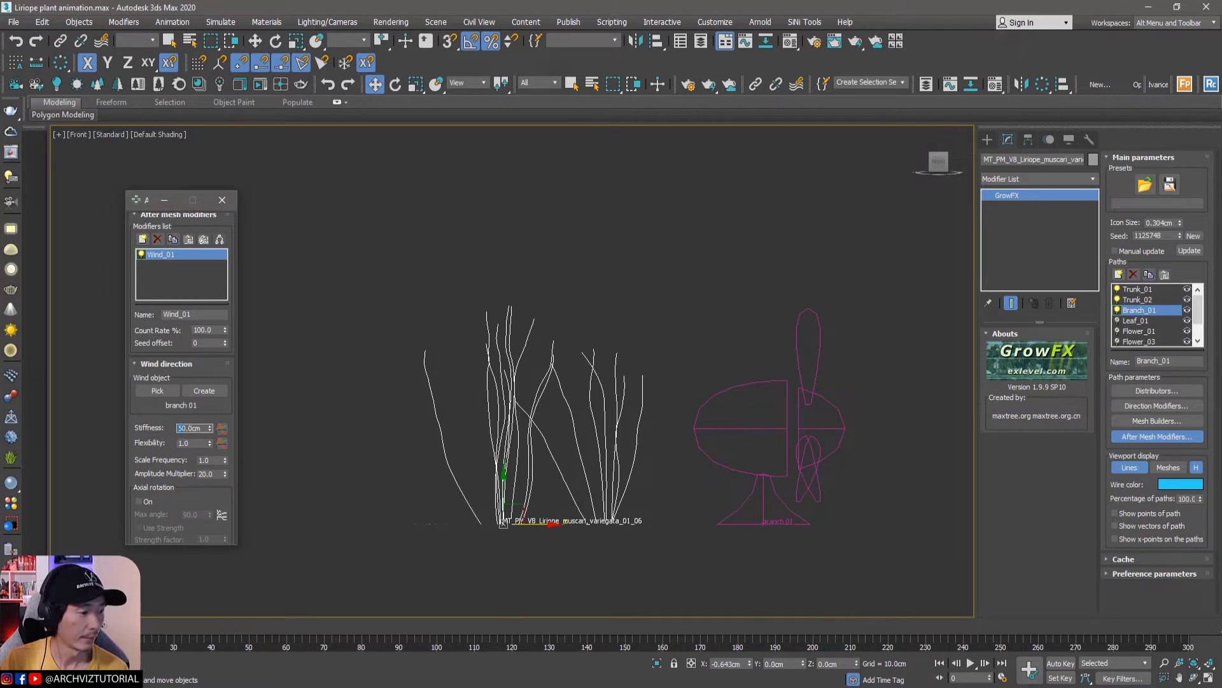
{"action": "key", "text": "Return"}
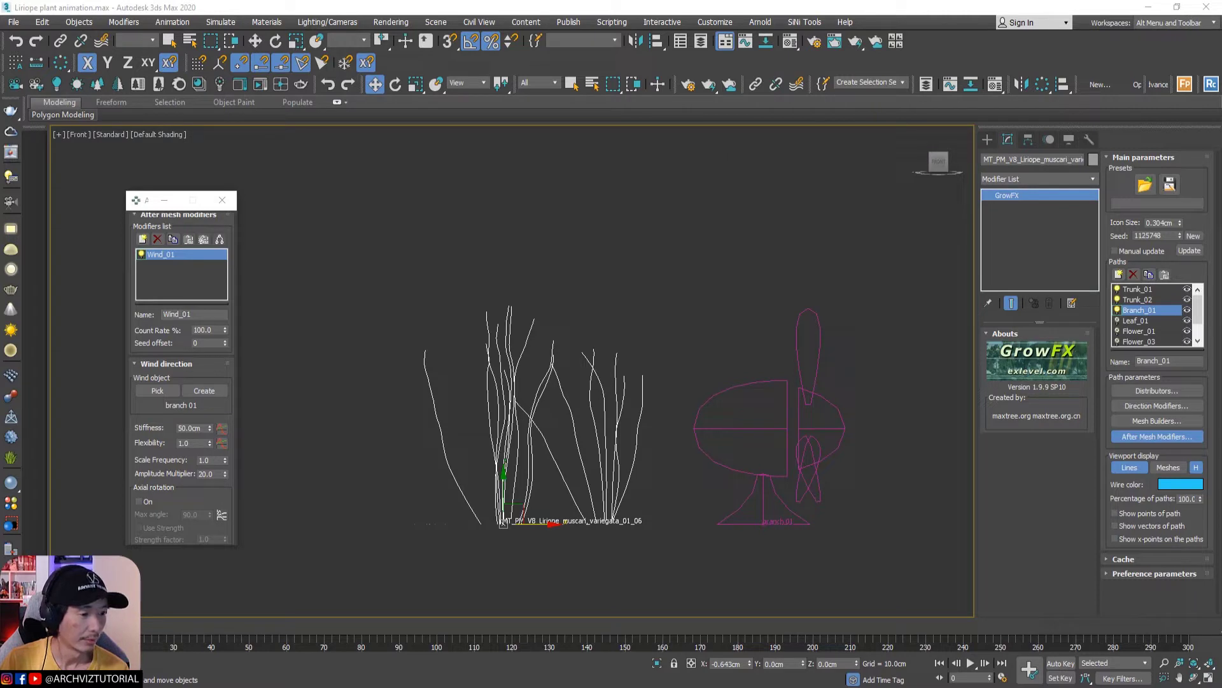
{"action": "double_click", "coordinate": [182, 429]}
{"action": "type", "text": "73"}
{"action": "key", "text": "Return"}
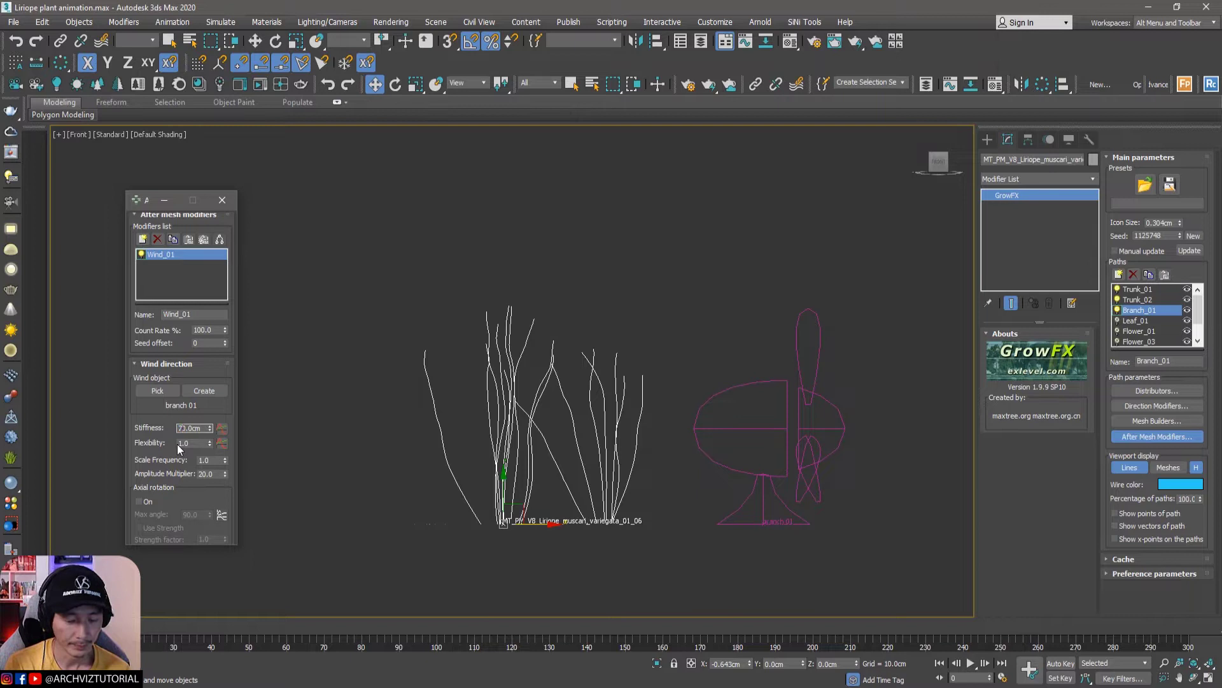
{"action": "type", "text": "7000"}
{"action": "key", "text": "Return"}
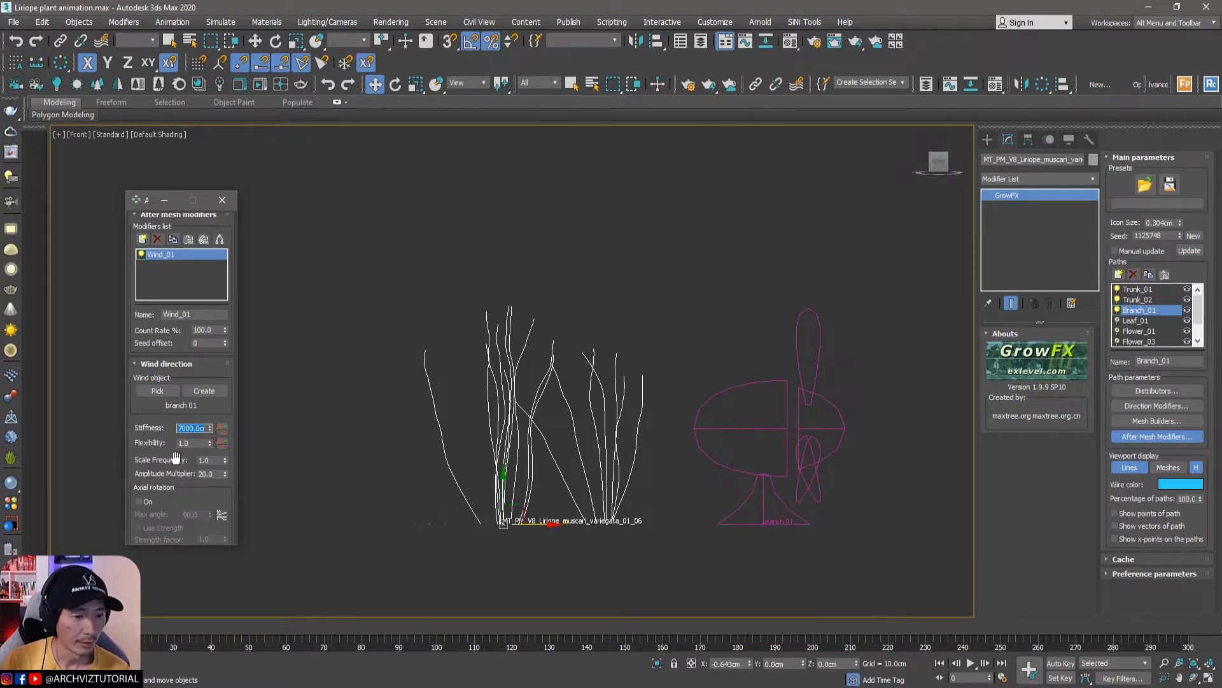
{"action": "double_click", "coordinate": [191, 442]}
{"action": "type", "text": "3"}
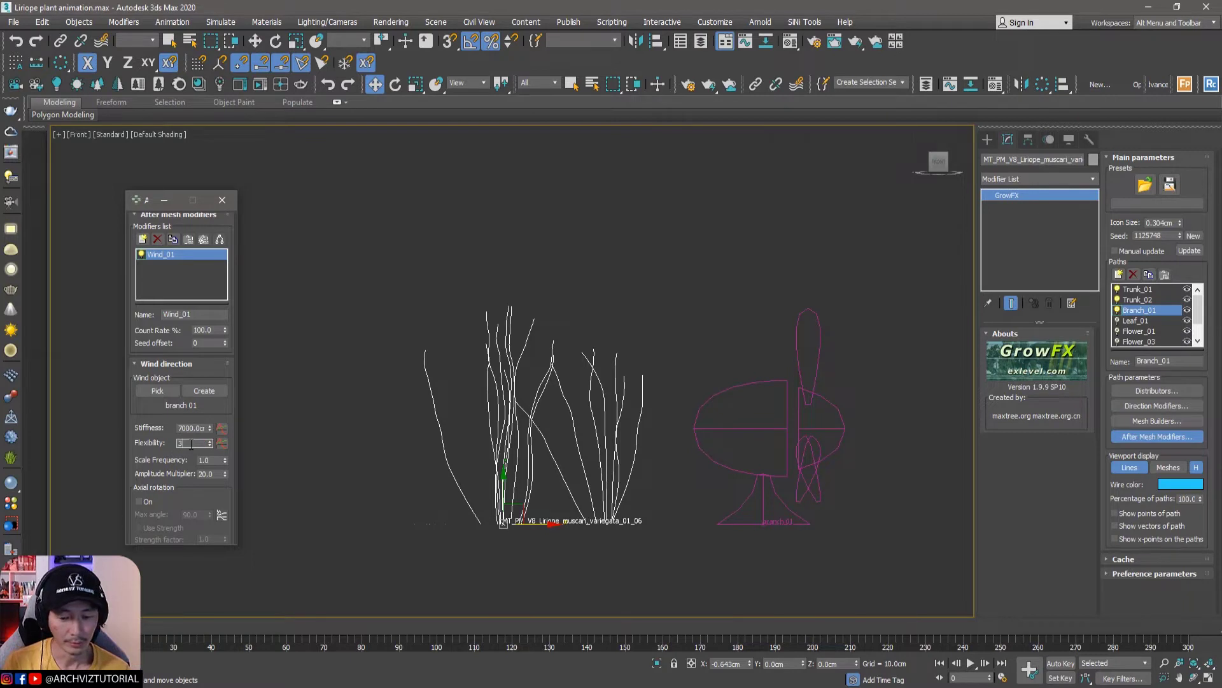
{"action": "type", "text": "0"}
{"action": "key", "text": "Return"}
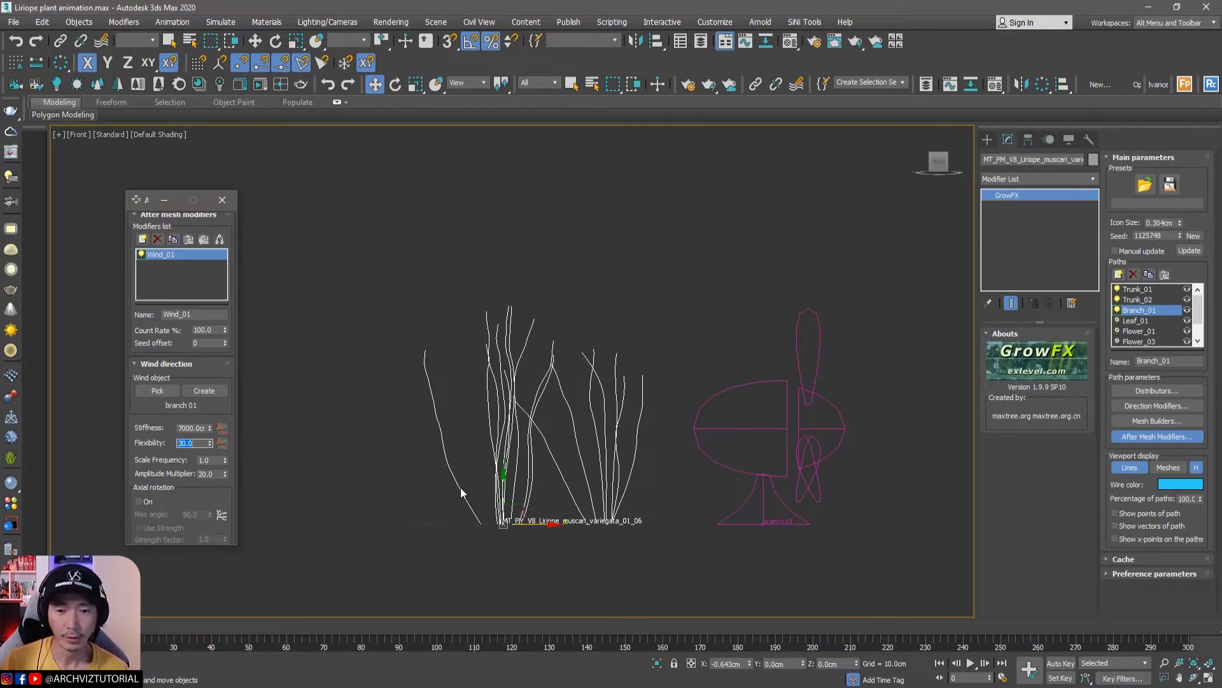
{"action": "mouse_move", "coordinate": [77, 627]}
{"action": "left_mouse_down"}
{"action": "mouse_move", "coordinate": [141, 633]}
{"action": "mouse_move", "coordinate": [64, 629]}
{"action": "left_mouse_up"}
{"action": "key", "text": "w"}
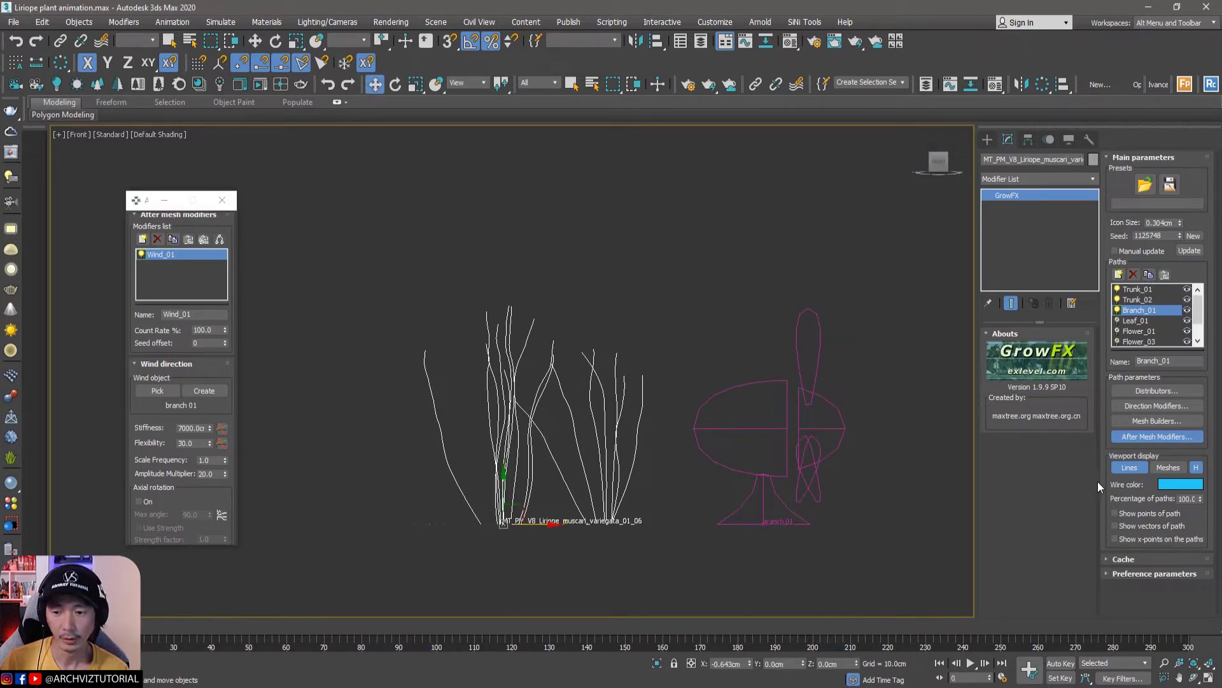
- Display the liriope as Meshes without path lines and play the wind animation on Branch_01
{"action": "left_click", "coordinate": [1167, 468]}
{"action": "left_click", "coordinate": [1196, 468]}
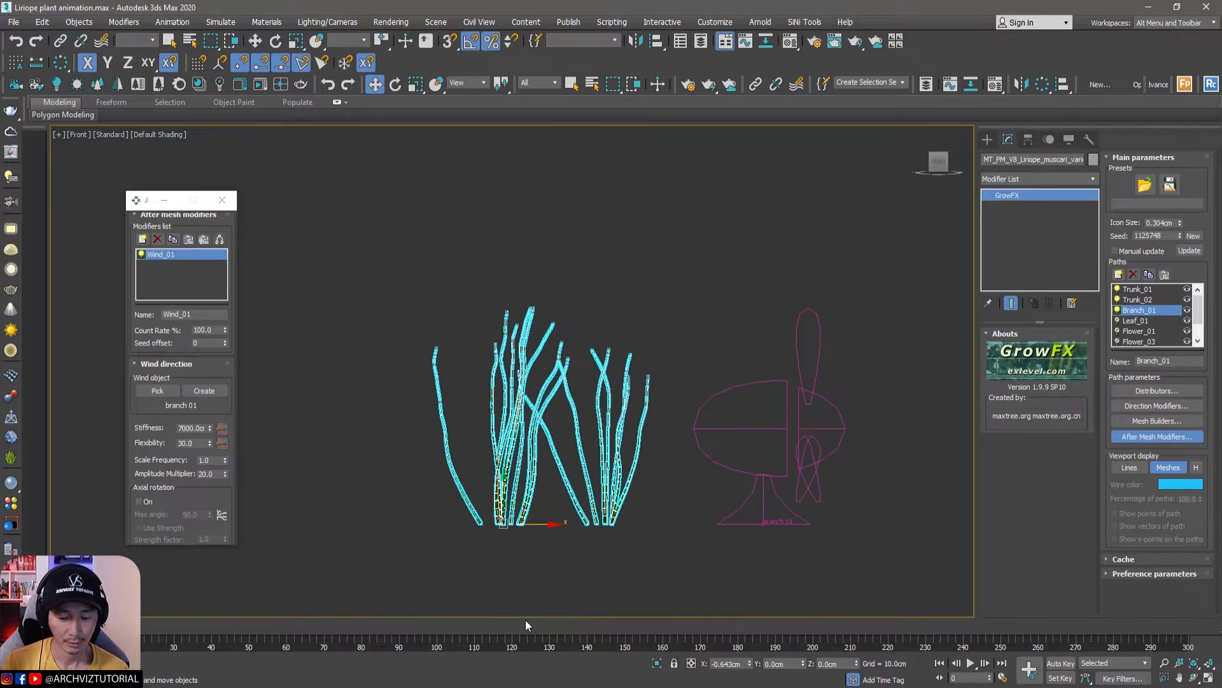
{"action": "key", "text": "/"}
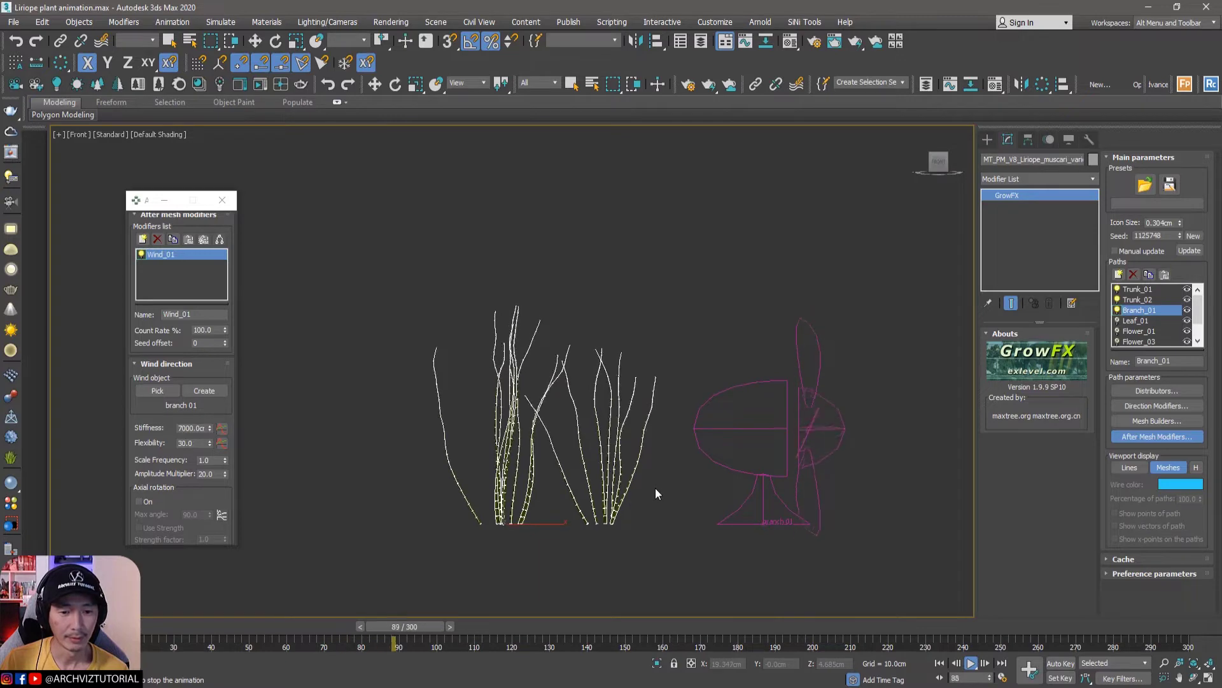
{"action": "scroll", "coordinate": [655, 488], "scroll_direction": "up", "scroll_amount": 5}
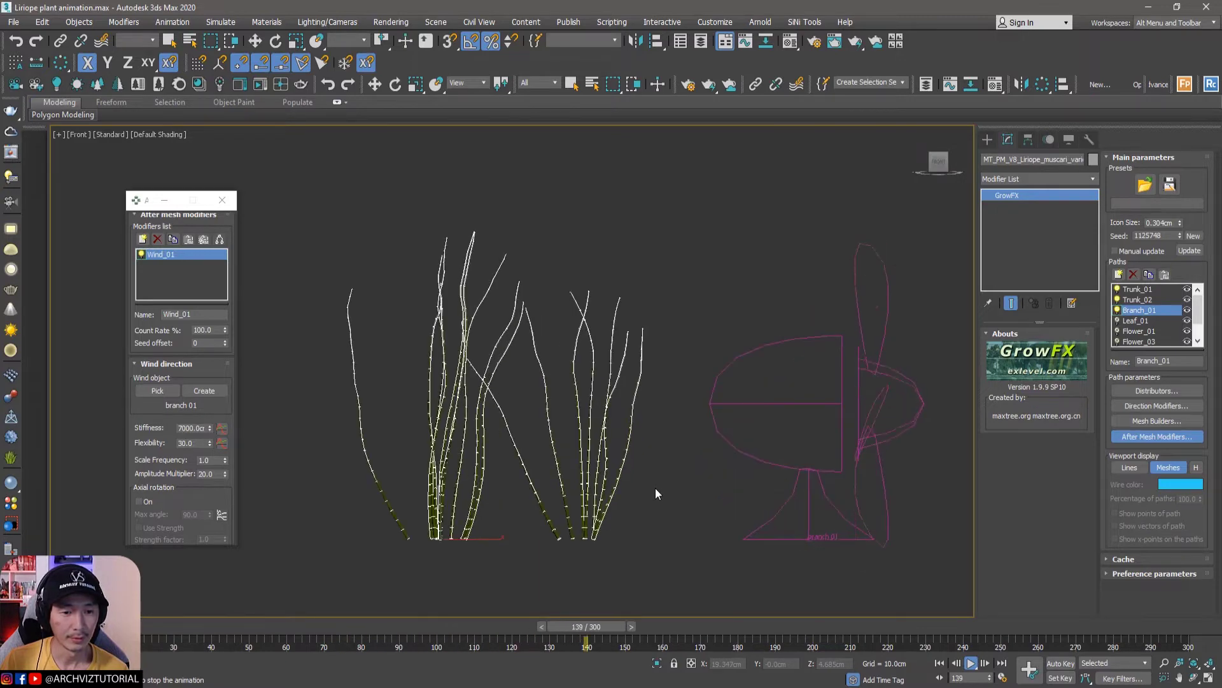
{"action": "middle_click_drag", "start_coordinate": [655, 488], "coordinate": [743, 511]}
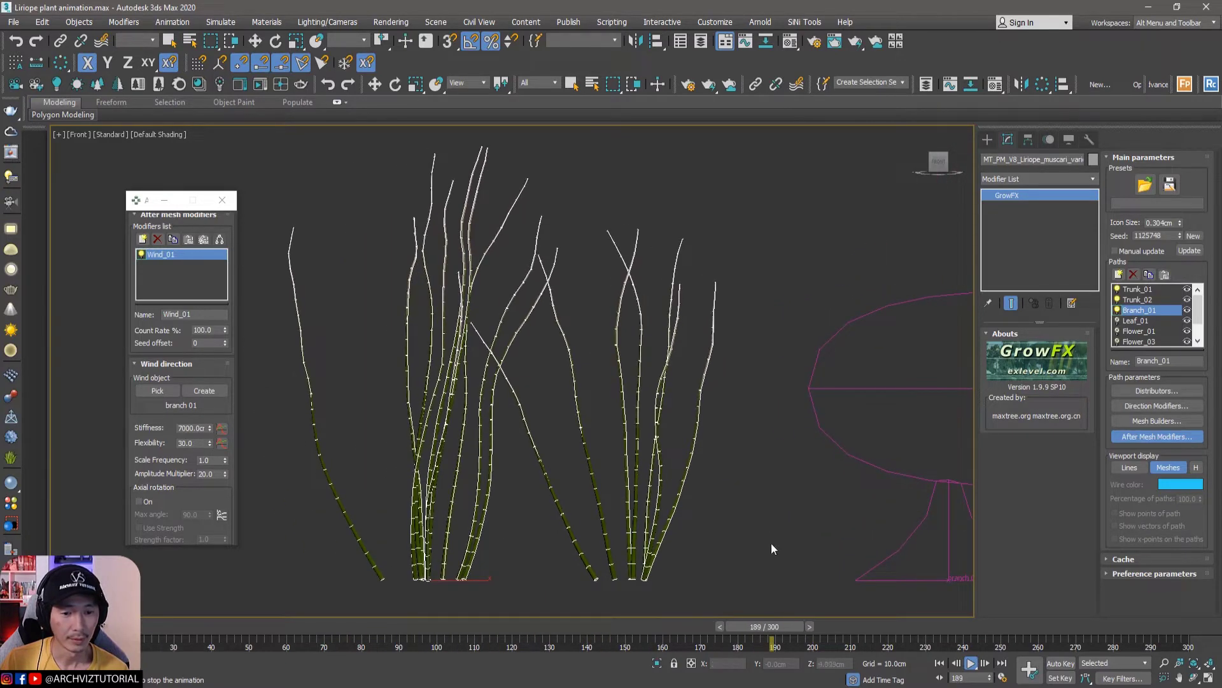
{"action": "left_click_drag", "start_coordinate": [830, 624], "coordinate": [145, 627]}
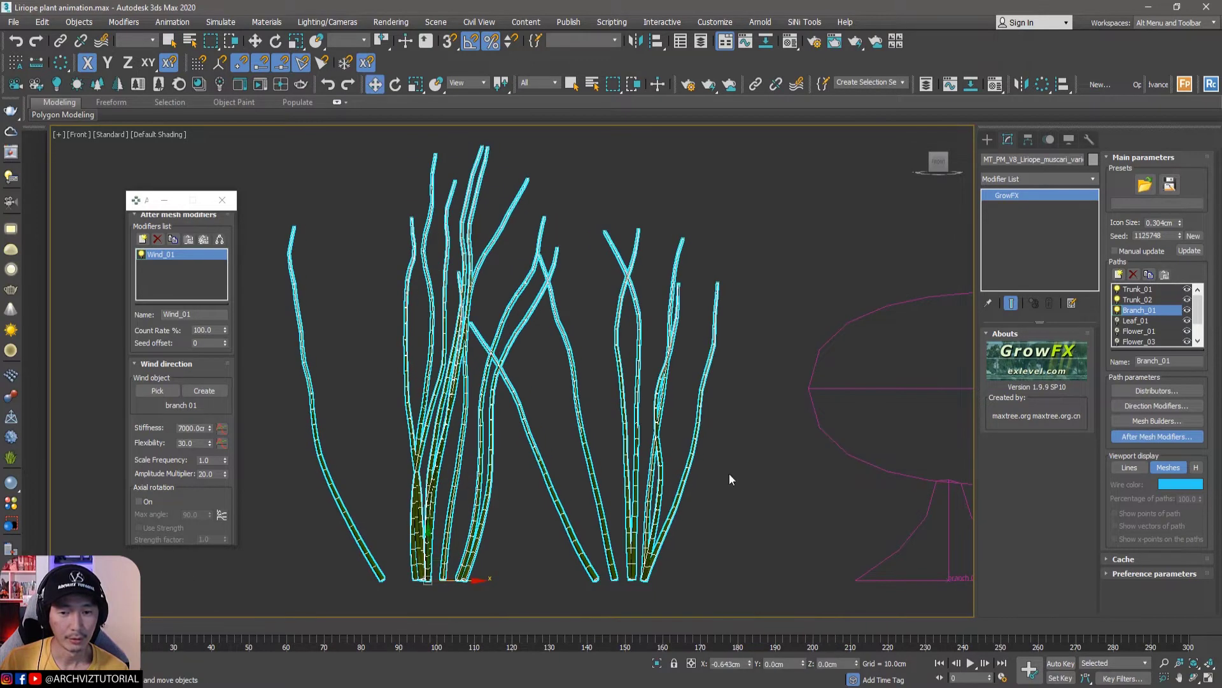
- Turn the Leaf_01 path display back on
{"action": "left_click", "coordinate": [1137, 321]}
{"action": "left_click", "coordinate": [1118, 321]}
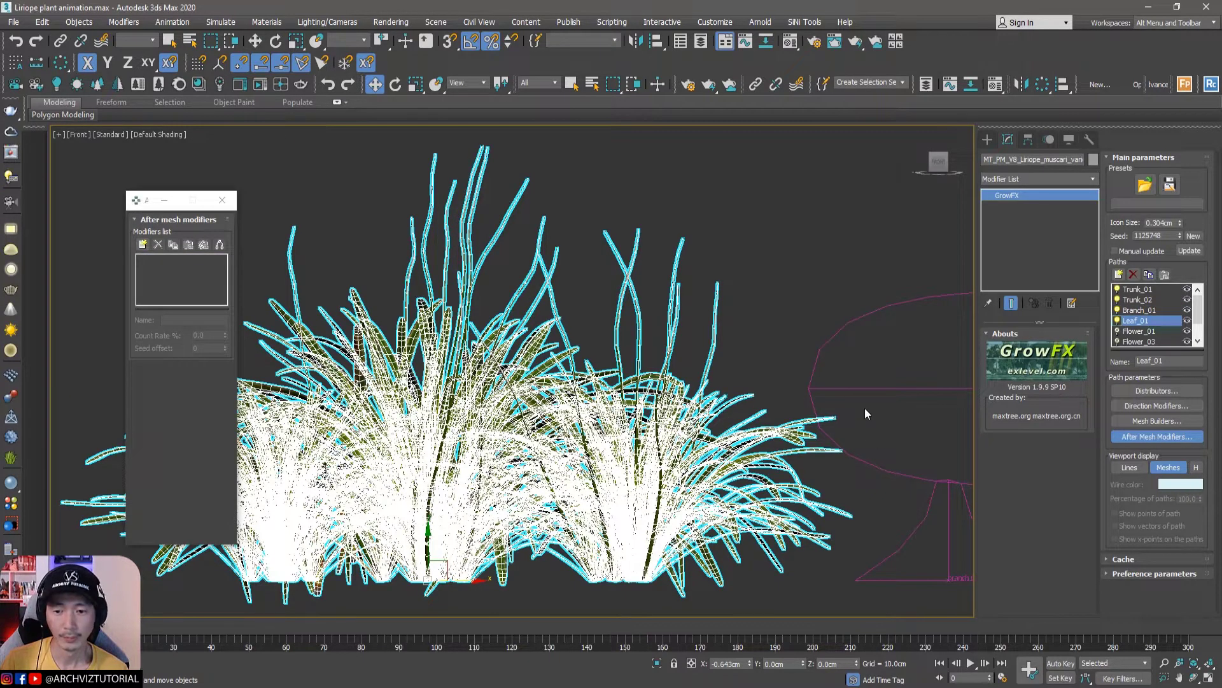
{"action": "scroll", "coordinate": [865, 414], "scroll_direction": "down", "scroll_amount": 5}
{"action": "middle_click_drag", "start_coordinate": [949, 364], "coordinate": [797, 364]}
- Shift-clone the branch 01 wind fan further right as a copy named 'leaf 01'
{"action": "left_click", "coordinate": [739, 423]}
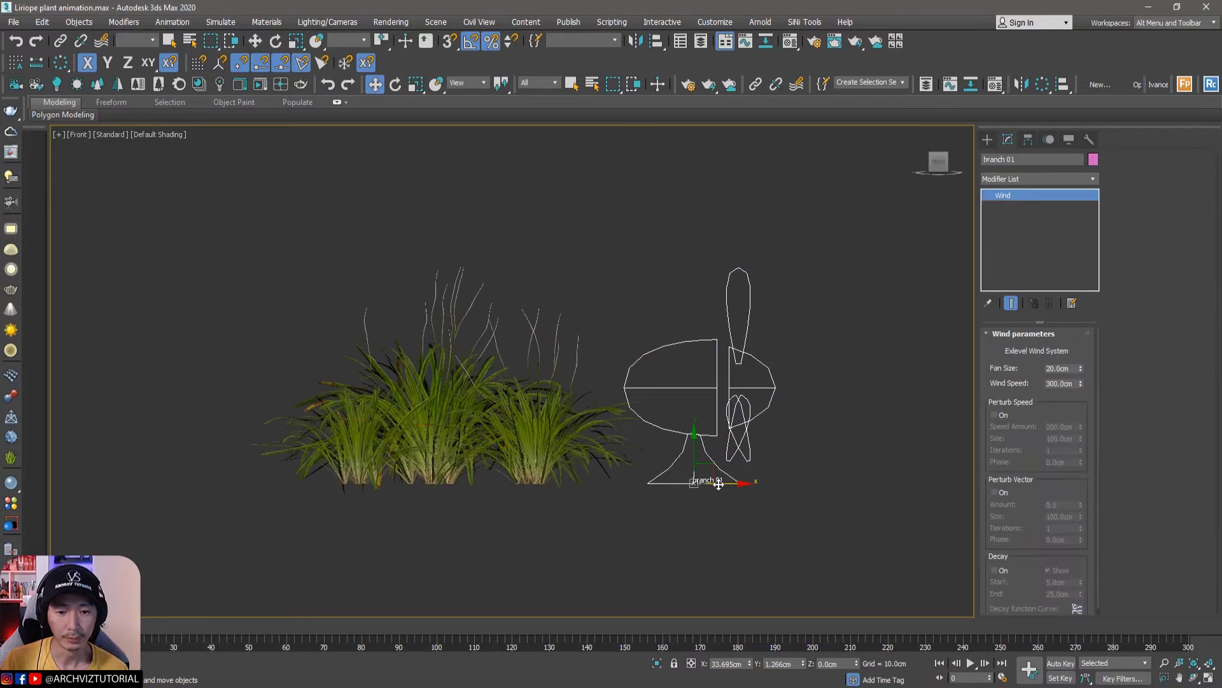
{"action": "left_click_drag", "start_coordinate": [718, 485], "coordinate": [925, 484]}
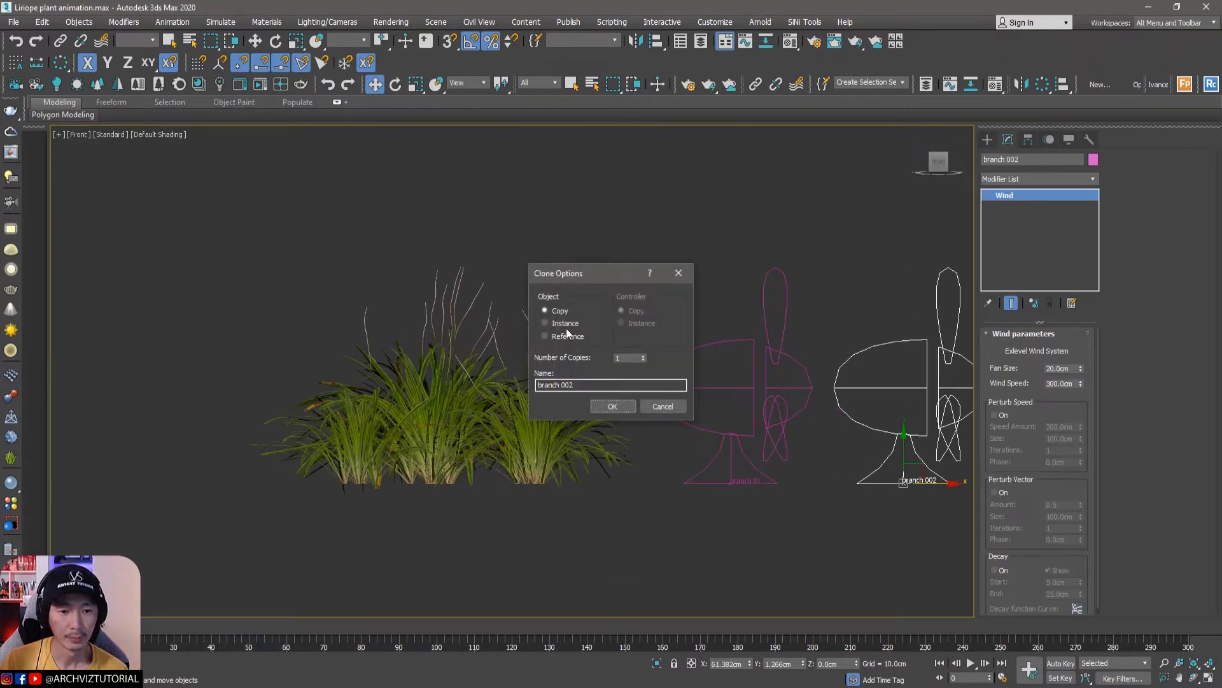
{"action": "left_click", "coordinate": [571, 384]}
{"action": "left_click_drag", "start_coordinate": [572, 385], "coordinate": [538, 385]}
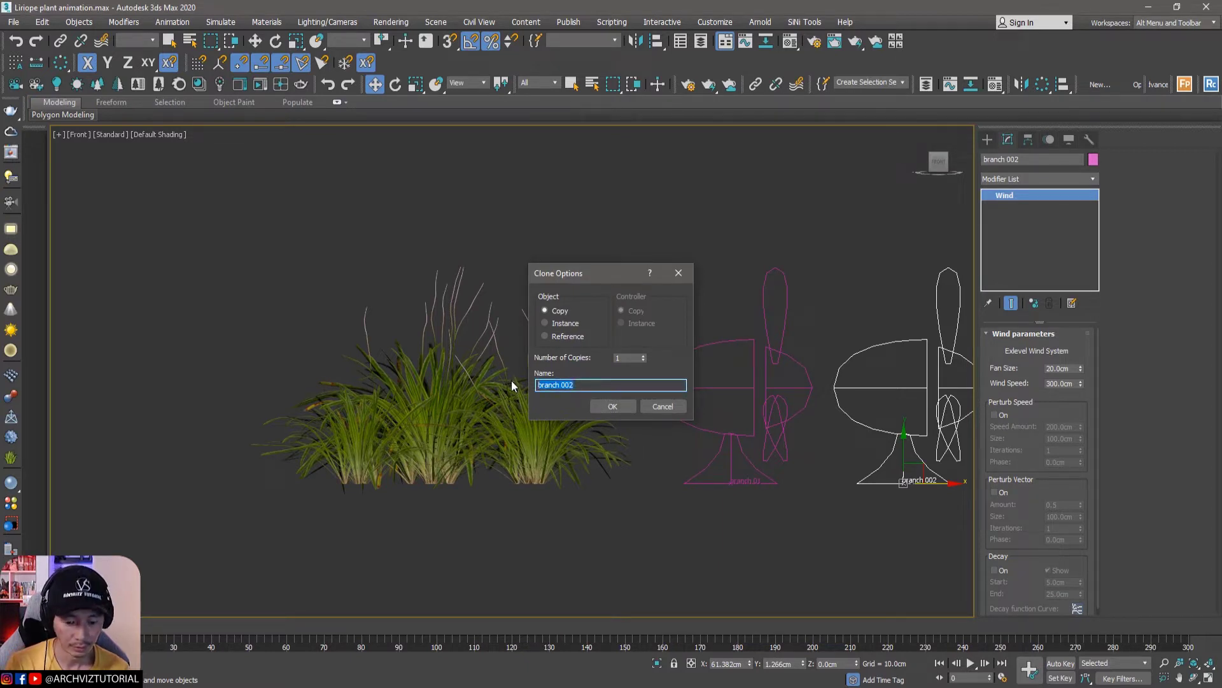
{"action": "type", "text": "leaf"}
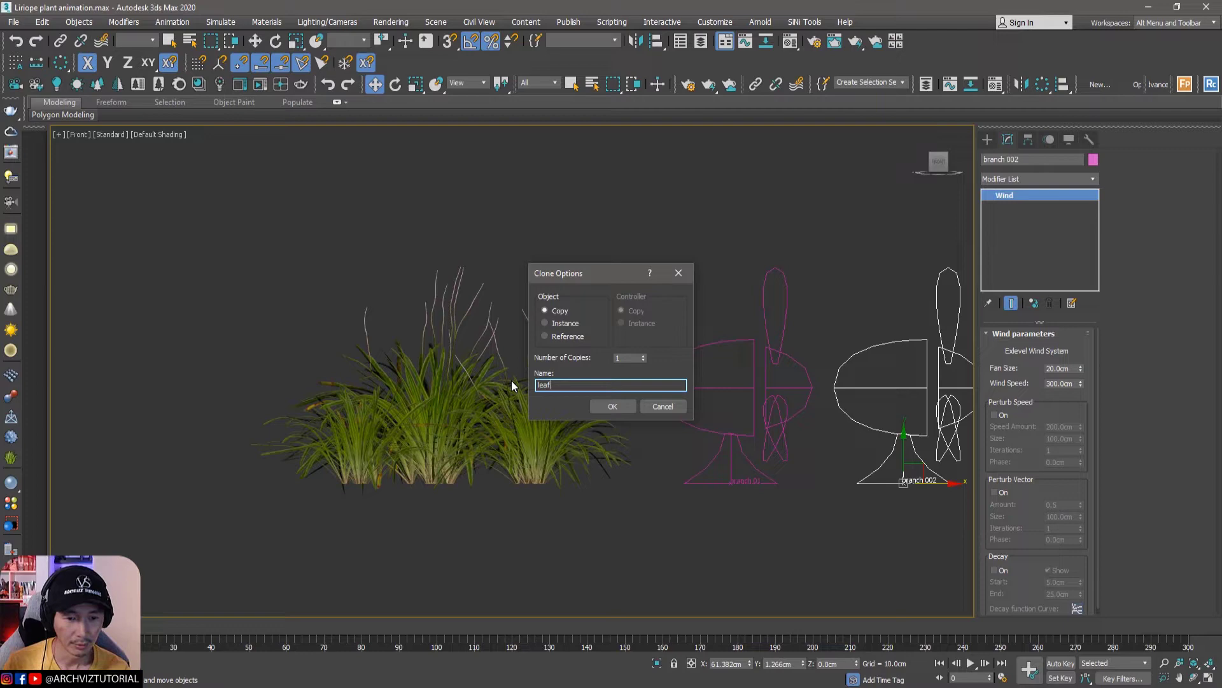
{"action": "type", "text": " 01"}
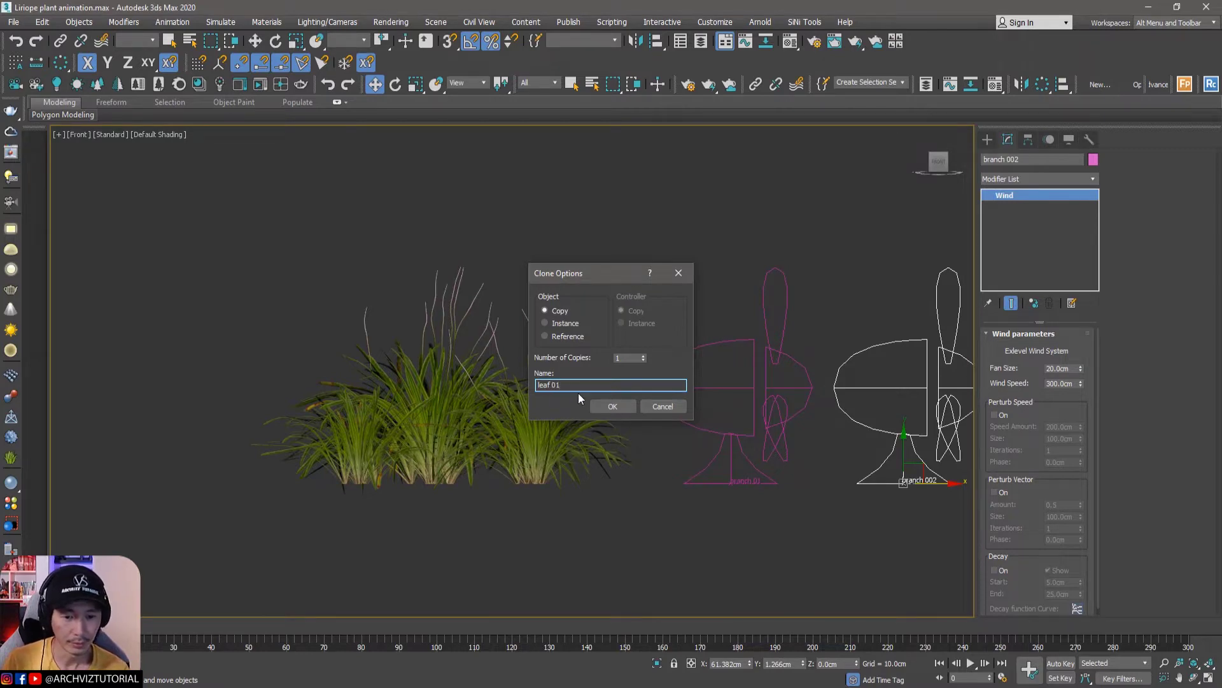
{"action": "left_click", "coordinate": [614, 406]}
- Give leaf 01 a dark olive object colour and reselect the grass plant
{"action": "left_click", "coordinate": [445, 382]}
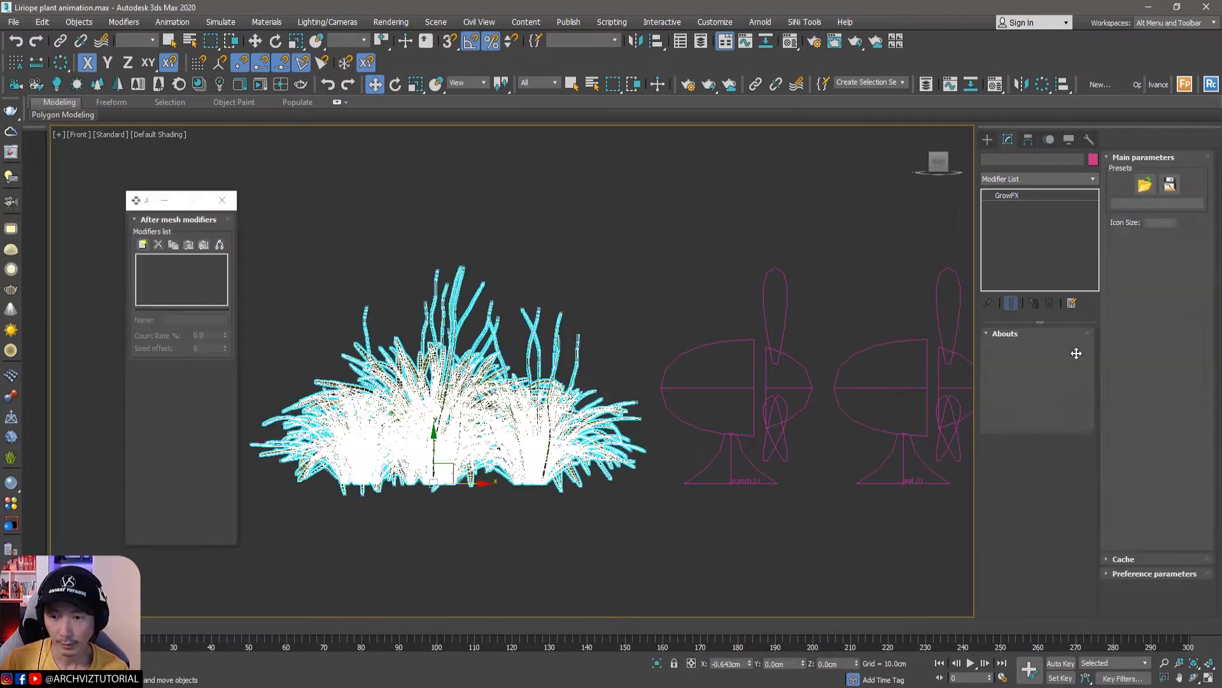
{"action": "left_click", "coordinate": [941, 284]}
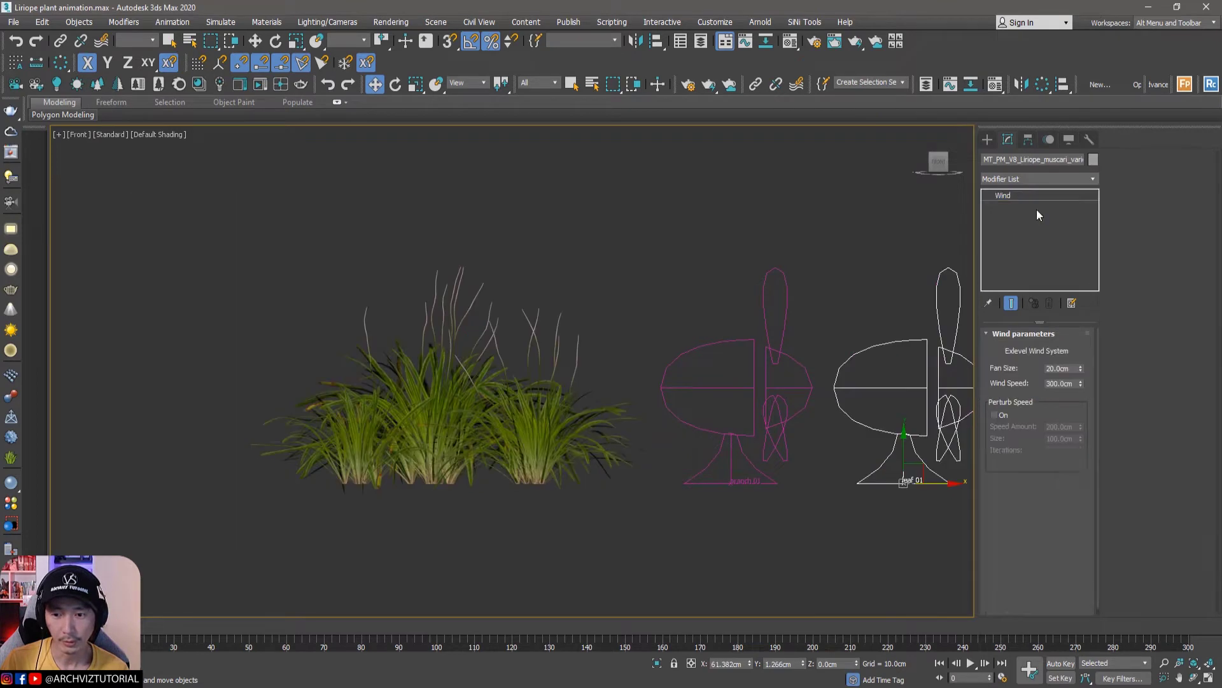
{"action": "key", "text": "alt+c"}
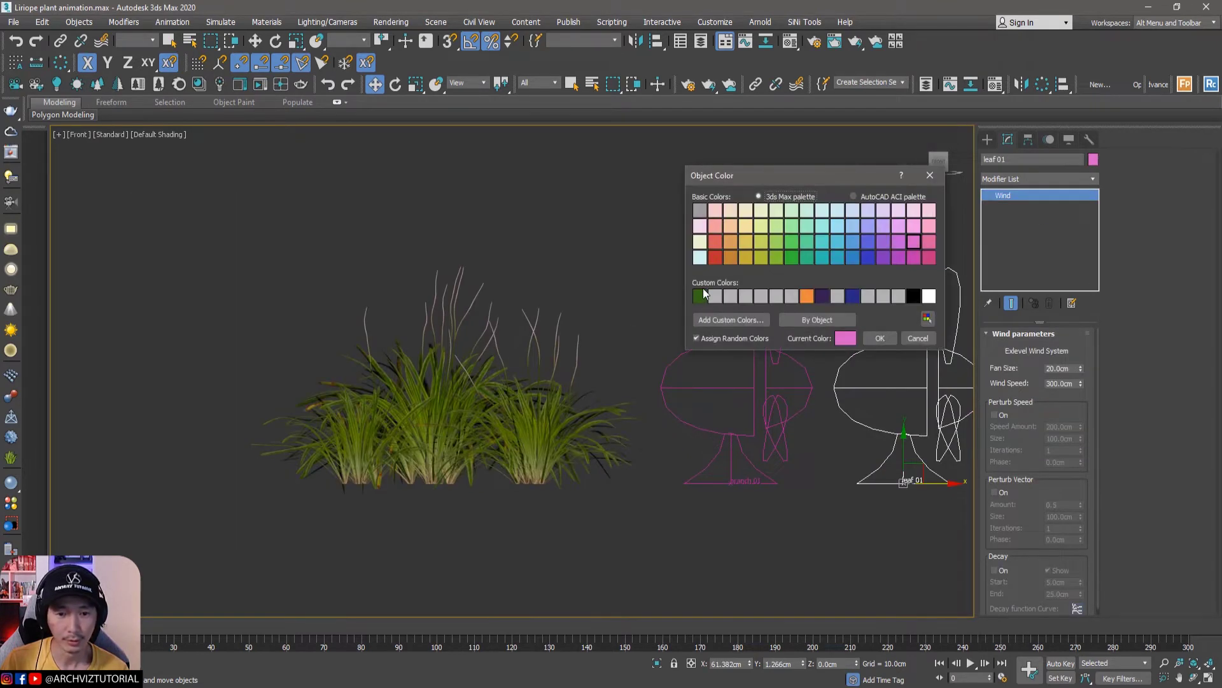
{"action": "left_click", "coordinate": [706, 294]}
{"action": "left_click", "coordinate": [880, 338]}
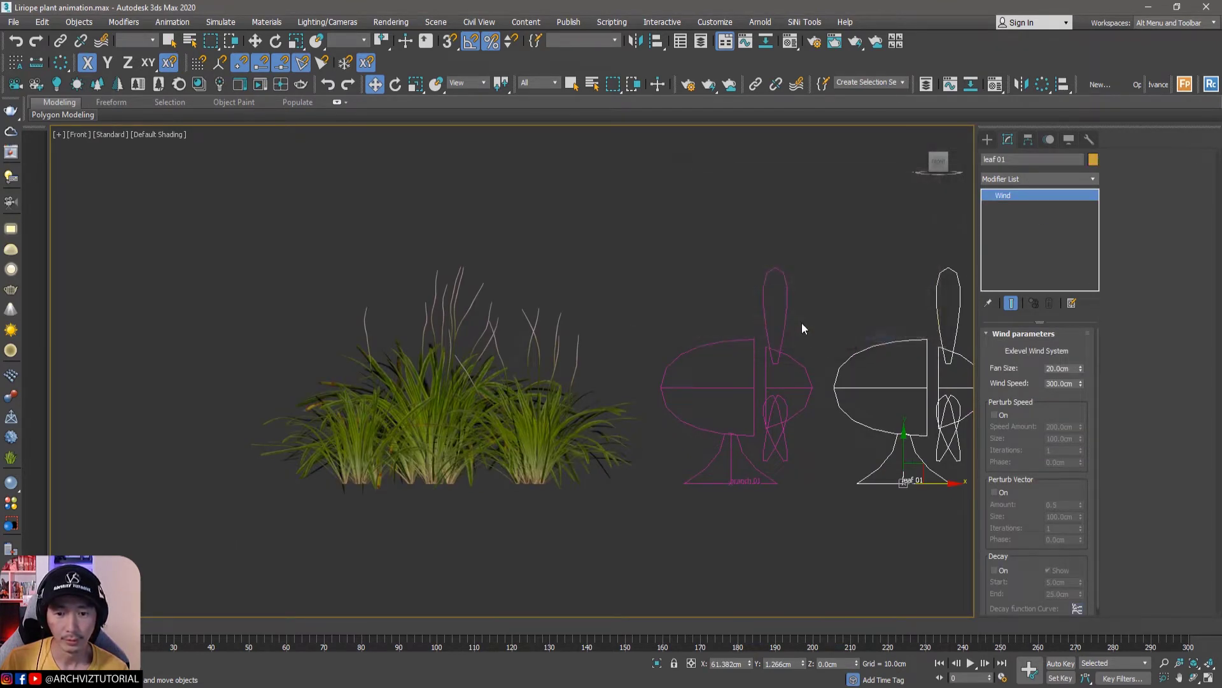
{"action": "left_click", "coordinate": [774, 332]}
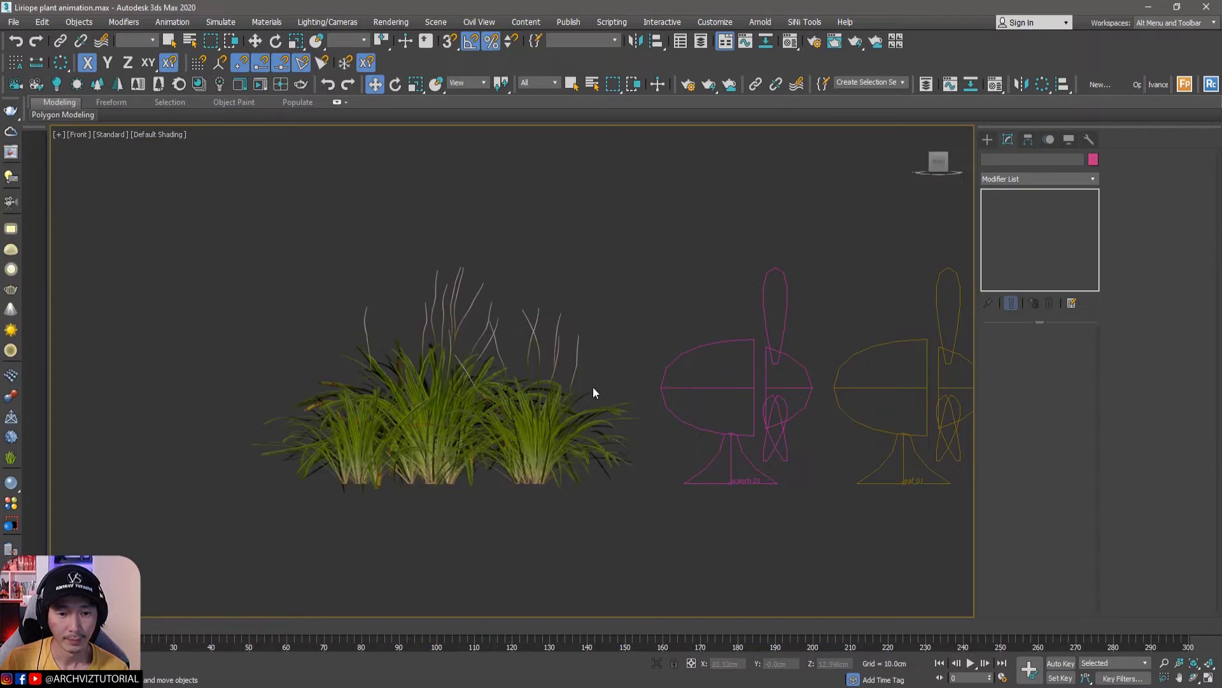
{"action": "left_click_drag", "start_coordinate": [594, 387], "coordinate": [496, 434]}
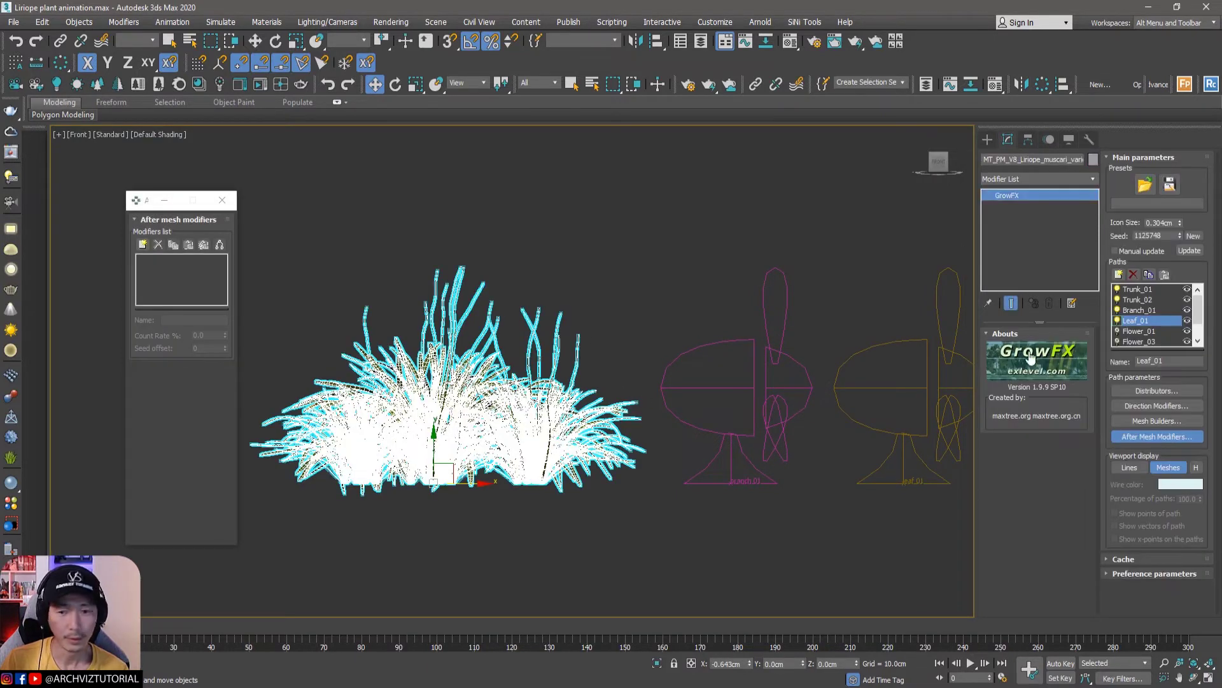
- Copy Branch_01's wind effect onto Leaf_01 as Wind_02, driven by the leaf 01 fan
{"action": "left_click", "coordinate": [1147, 310]}
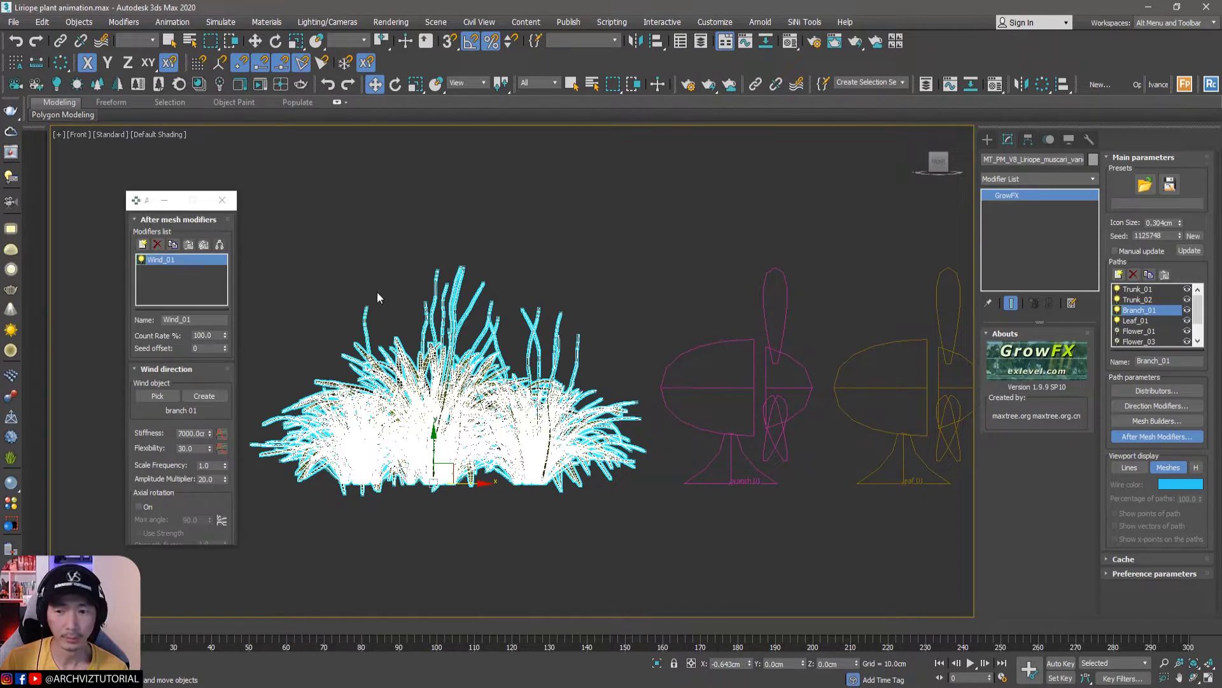
{"action": "left_click", "coordinate": [173, 245]}
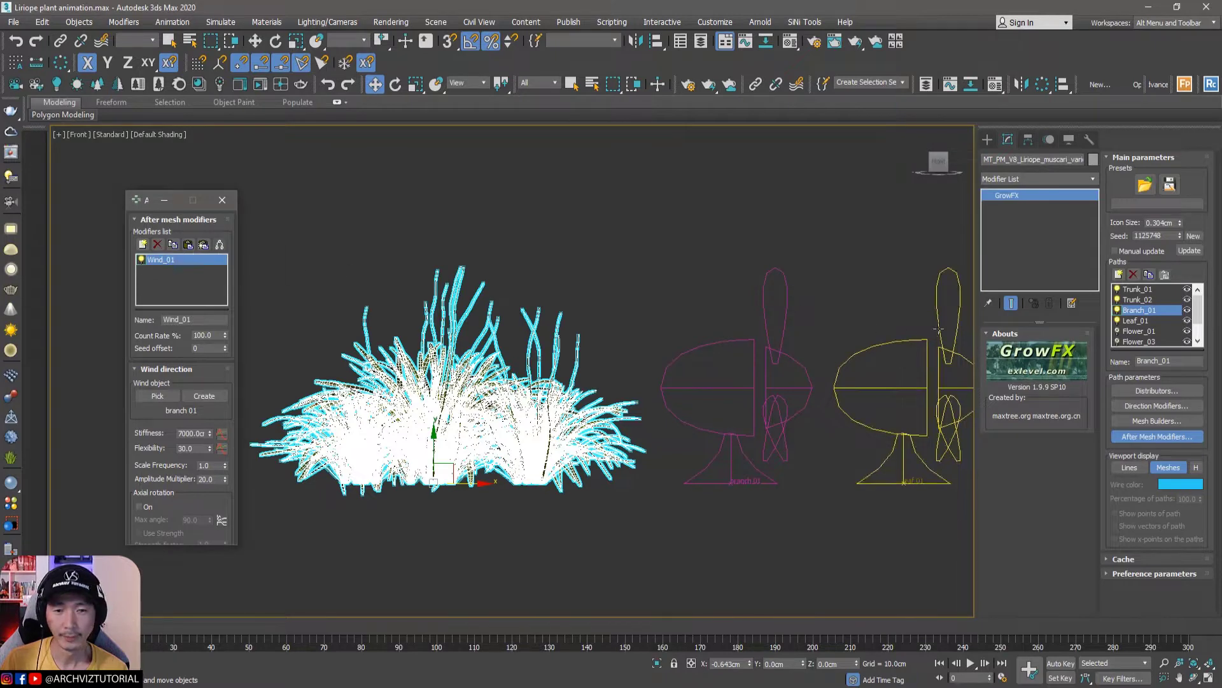
{"action": "left_click", "coordinate": [1136, 320]}
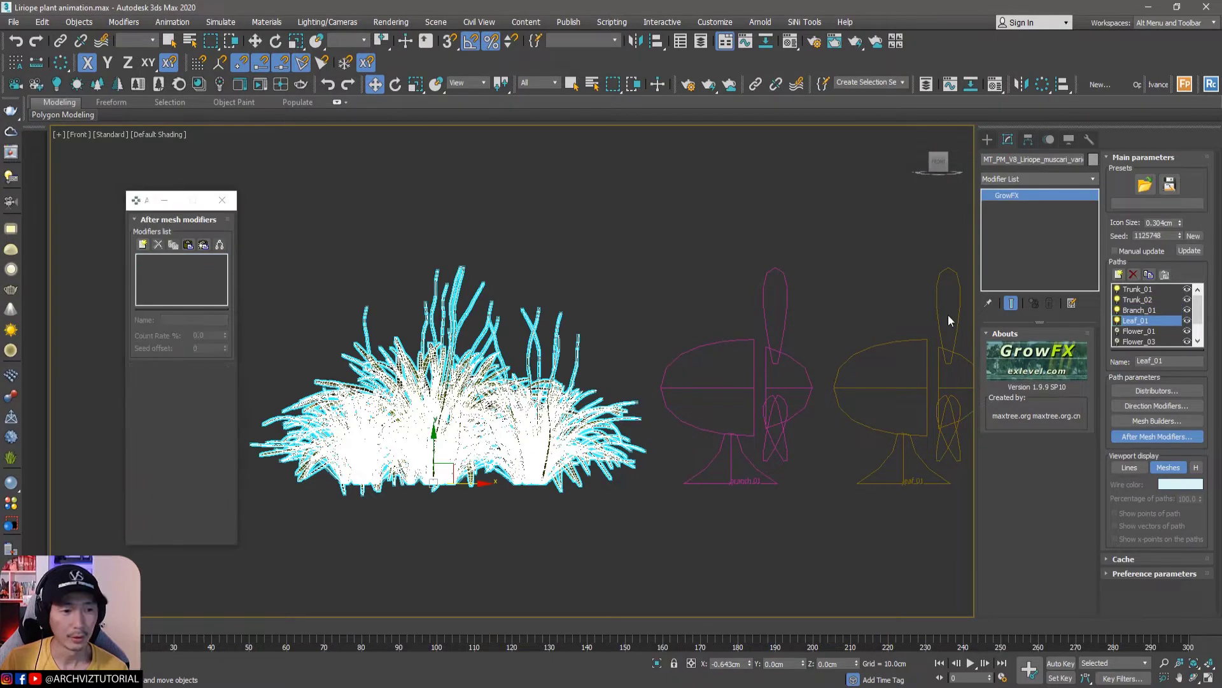
{"action": "left_click", "coordinate": [190, 245]}
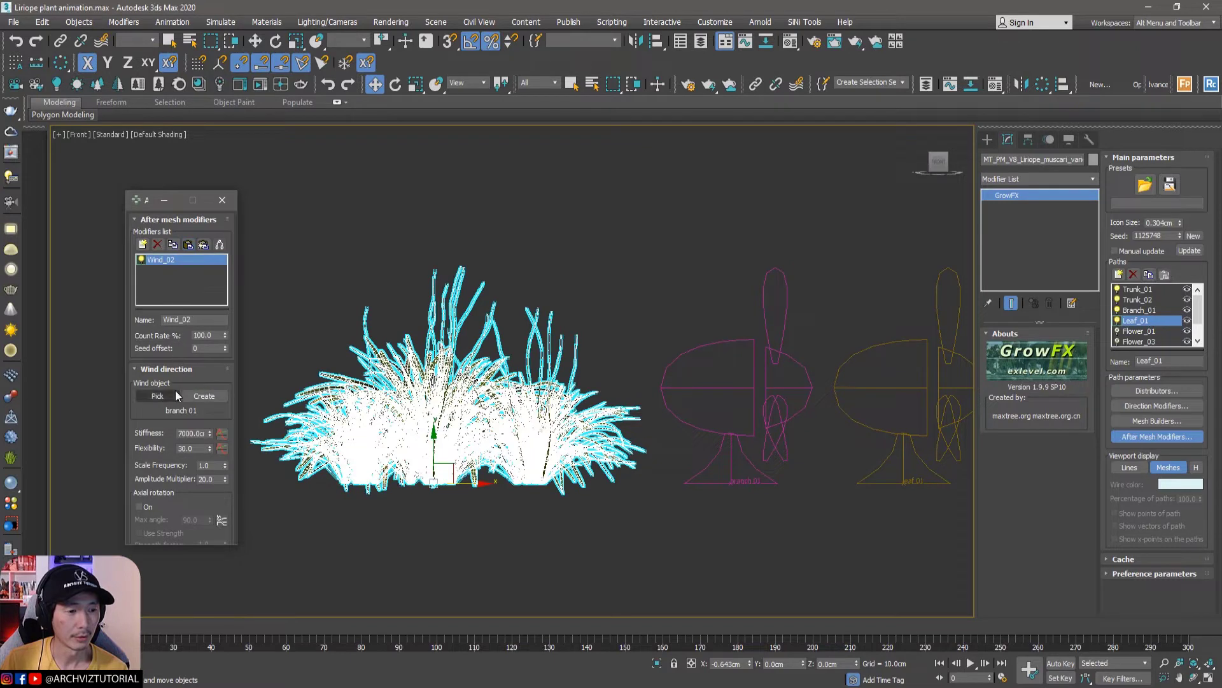
{"action": "left_click", "coordinate": [158, 396]}
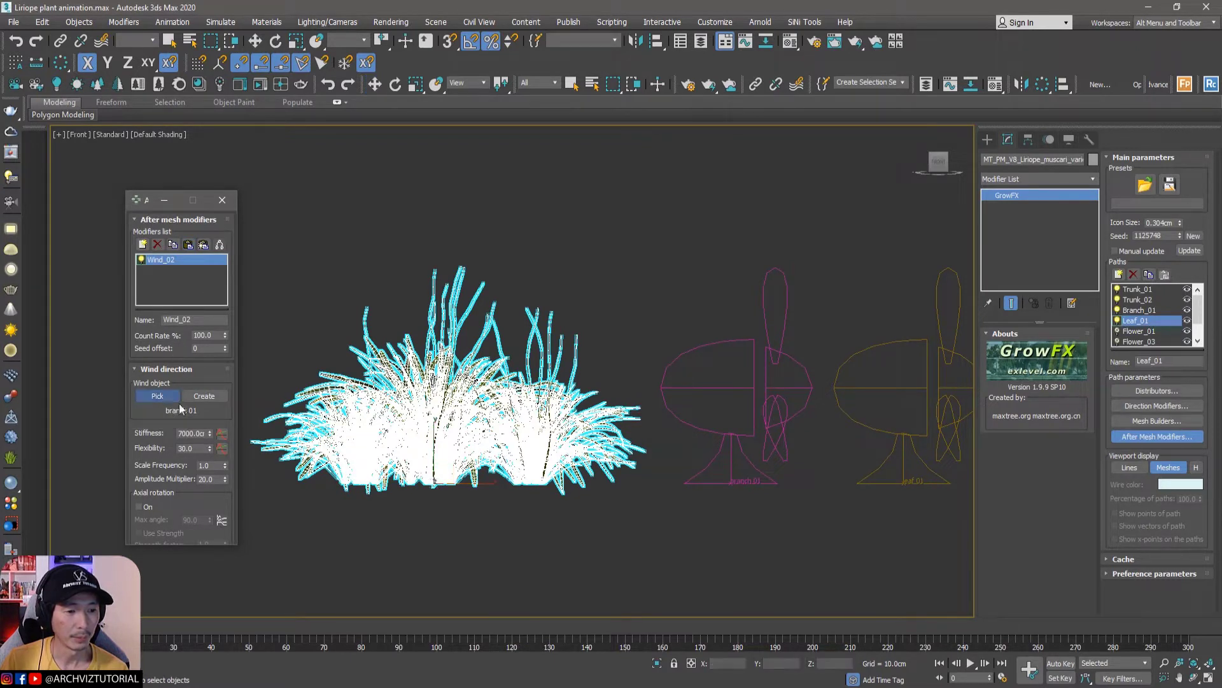
{"action": "middle_click_drag", "start_coordinate": [856, 456], "coordinate": [827, 453]}
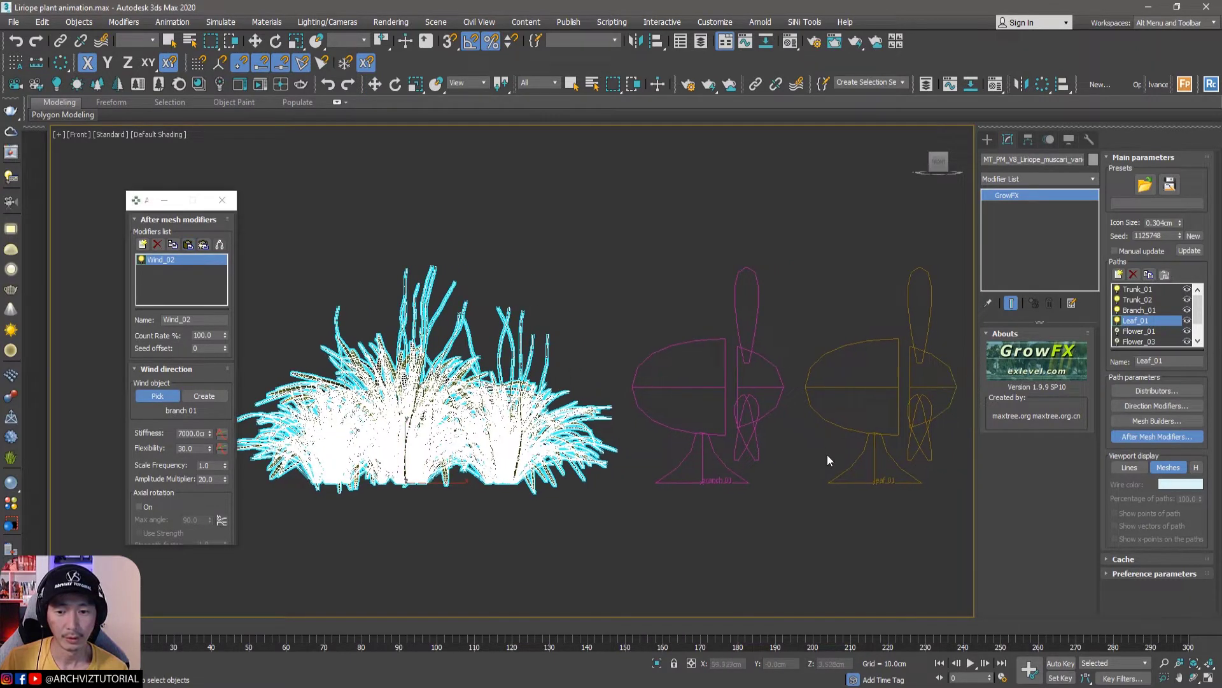
{"action": "left_click", "coordinate": [871, 441]}
{"action": "right_click", "coordinate": [871, 451]}
{"action": "left_click", "coordinate": [850, 316]}
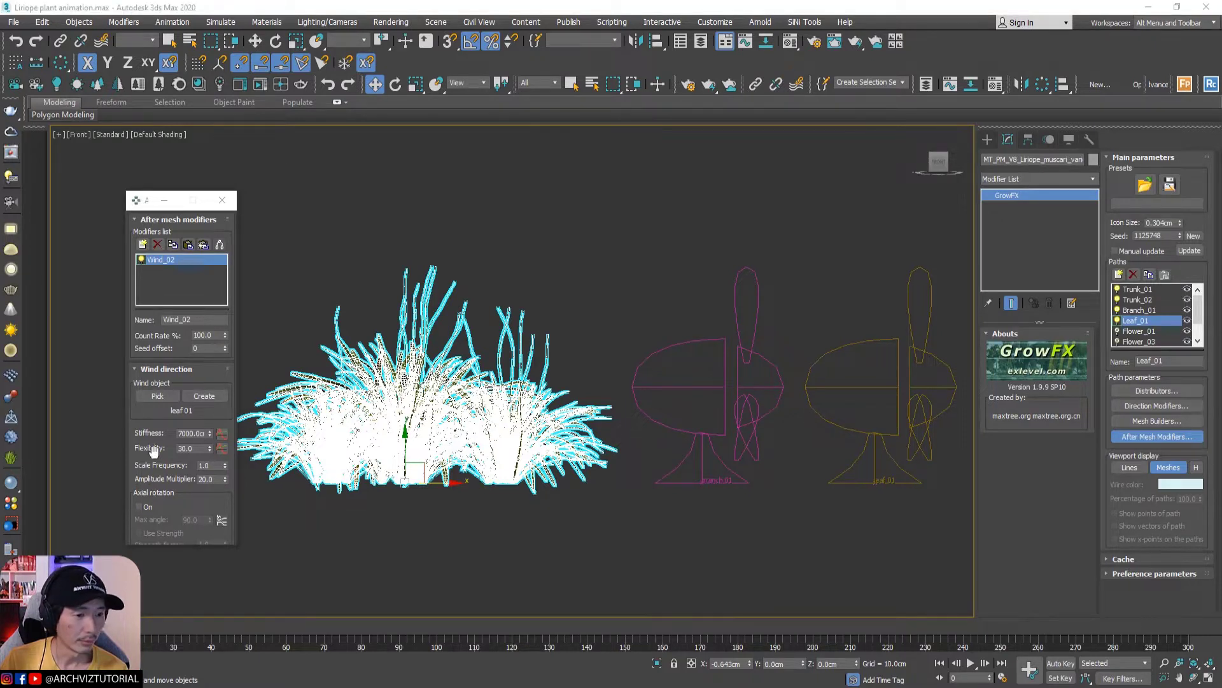
- Set Wind_02 Stiffness to 2000 and Flexibility to 15
{"action": "left_click", "coordinate": [181, 433]}
{"action": "key", "text": "BackSpace"}
{"action": "type", "text": "2"}
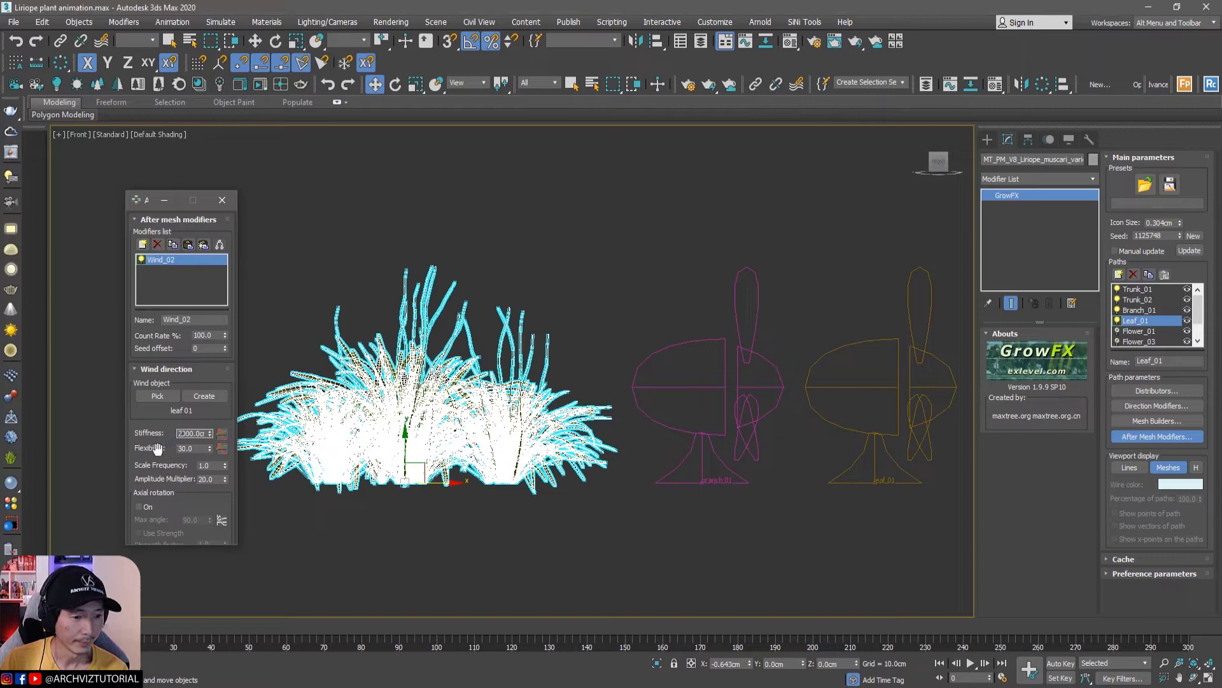
{"action": "double_click", "coordinate": [192, 449]}
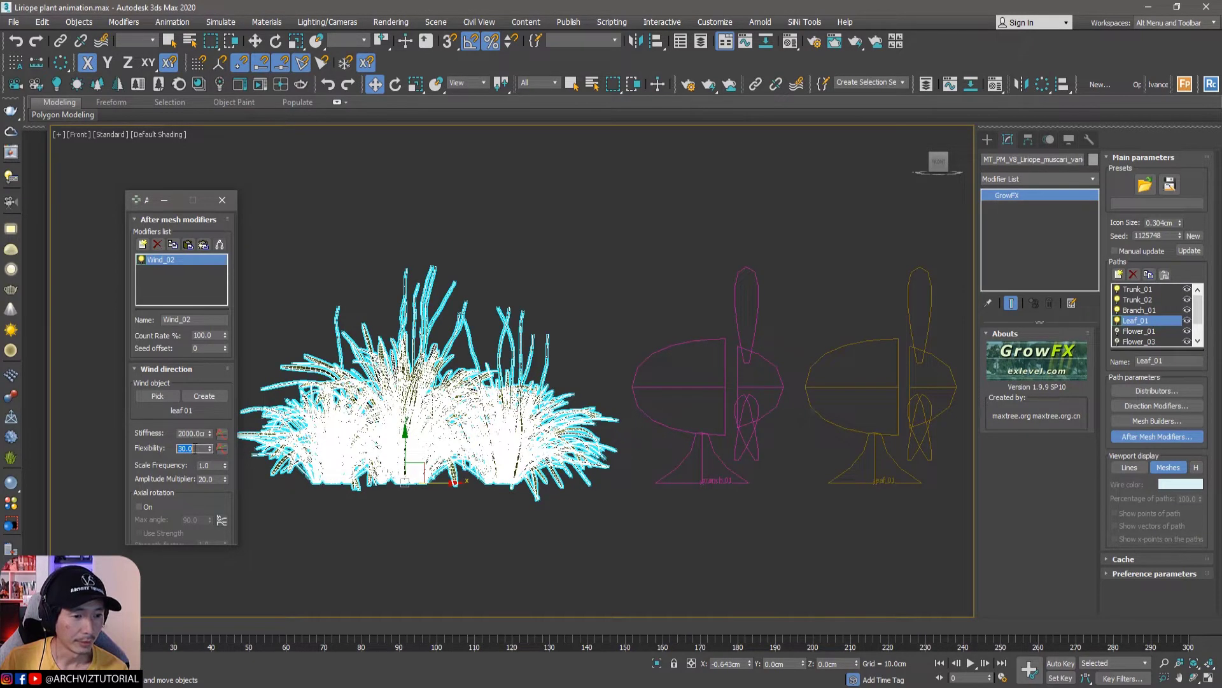
{"action": "type", "text": "15"}
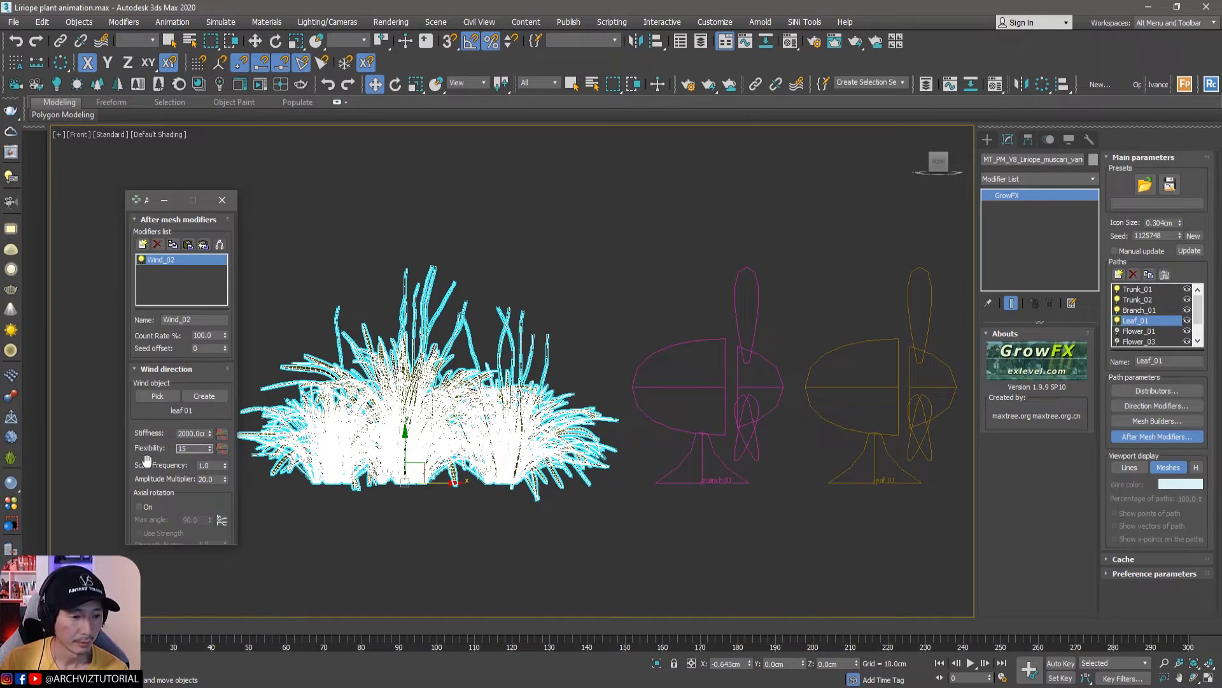
{"action": "key", "text": "Return"}
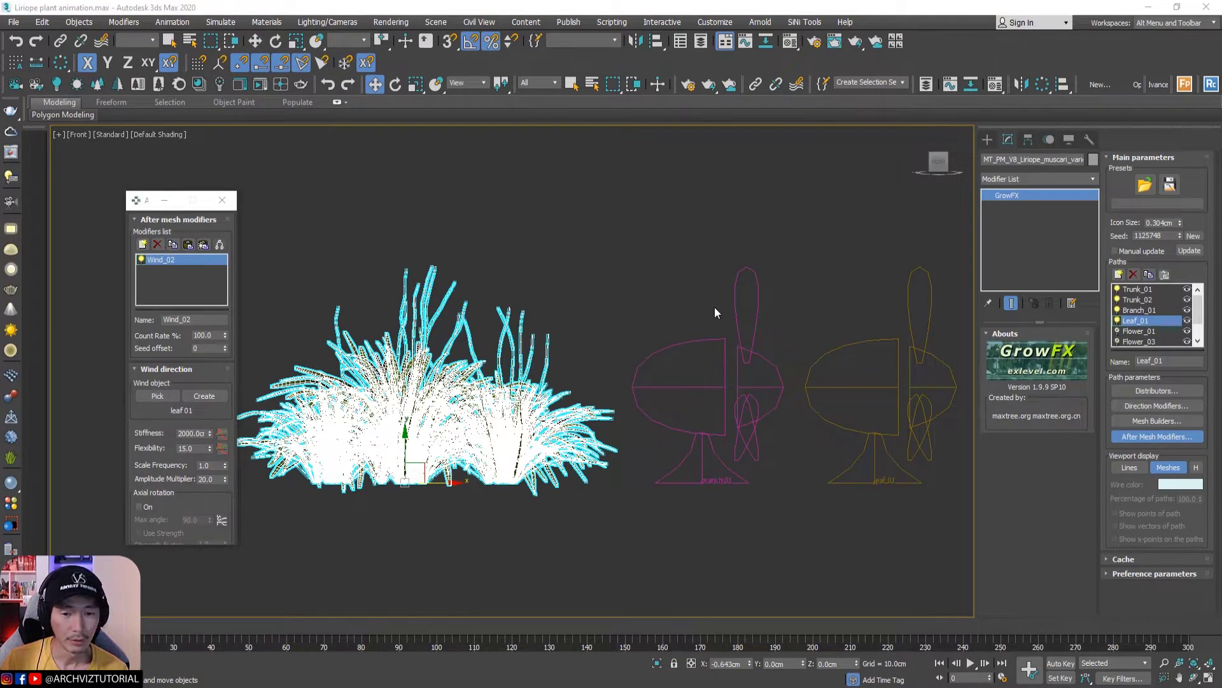
- Set the leaf 01 Wind Speed to 50 cm and turn on Perturb Speed
{"action": "left_click", "coordinate": [901, 377]}
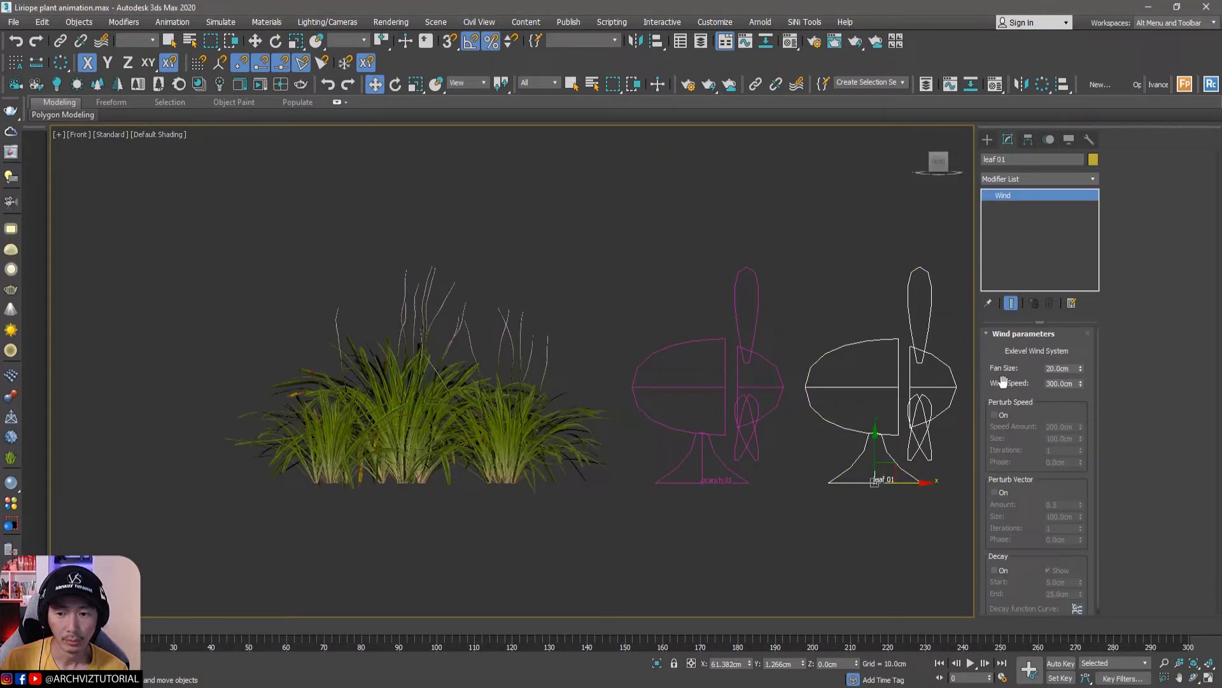
{"action": "double_click", "coordinate": [1054, 383]}
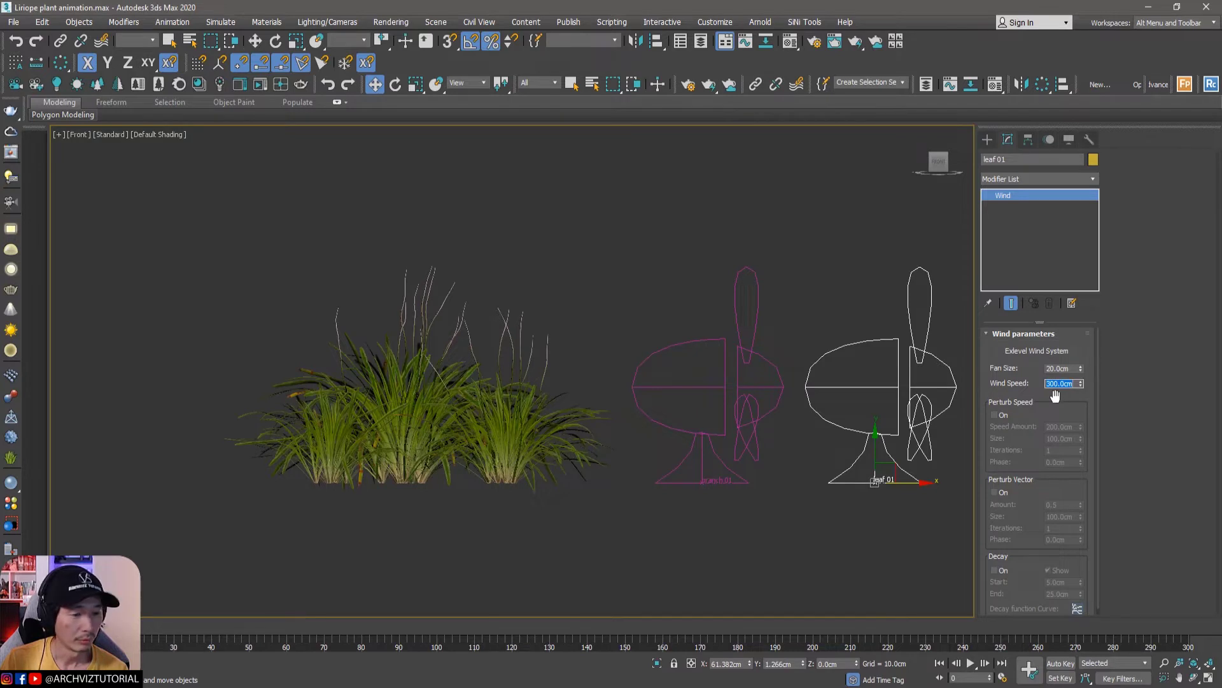
{"action": "type", "text": "50"}
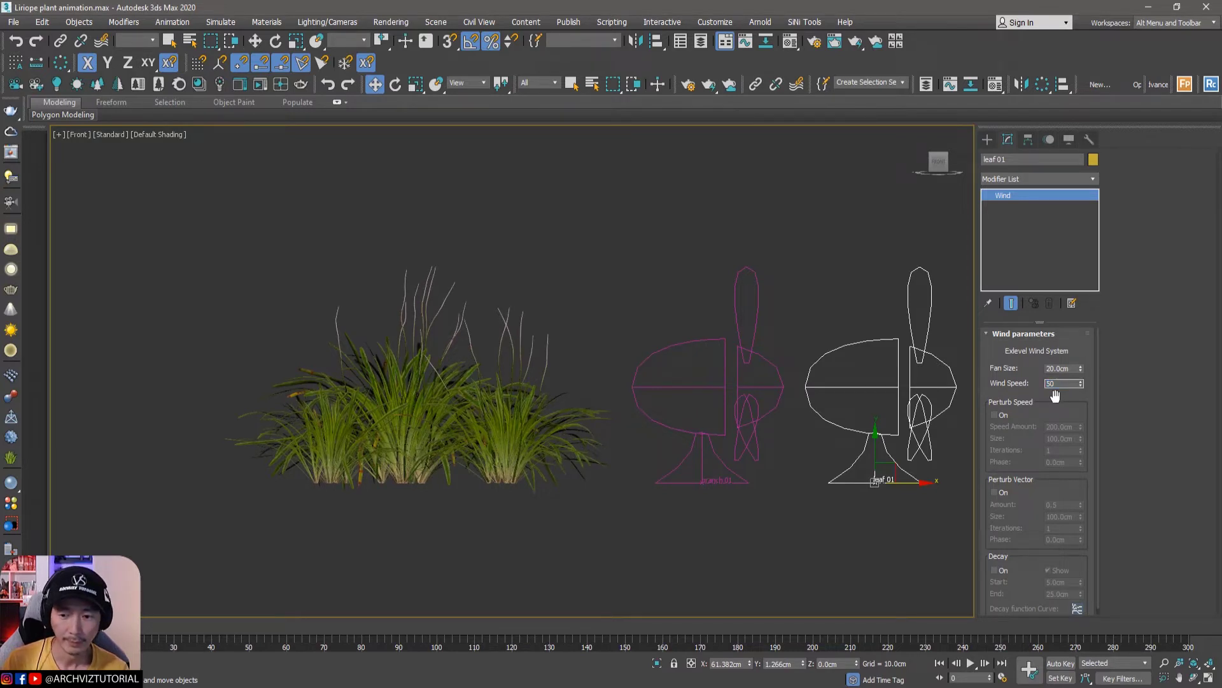
{"action": "left_click", "coordinate": [994, 414]}
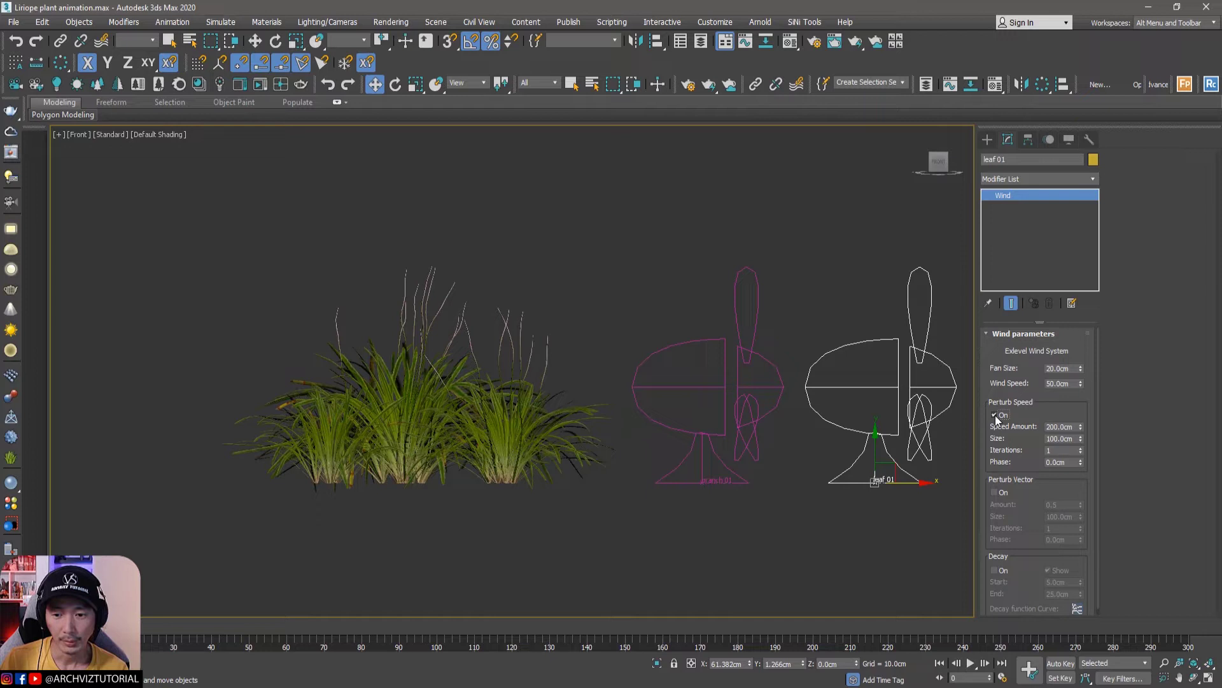
- Set the perturbation Speed Amount to 400 cm and Phase to 100 cm, then deselect the fan
{"action": "double_click", "coordinate": [1068, 427]}
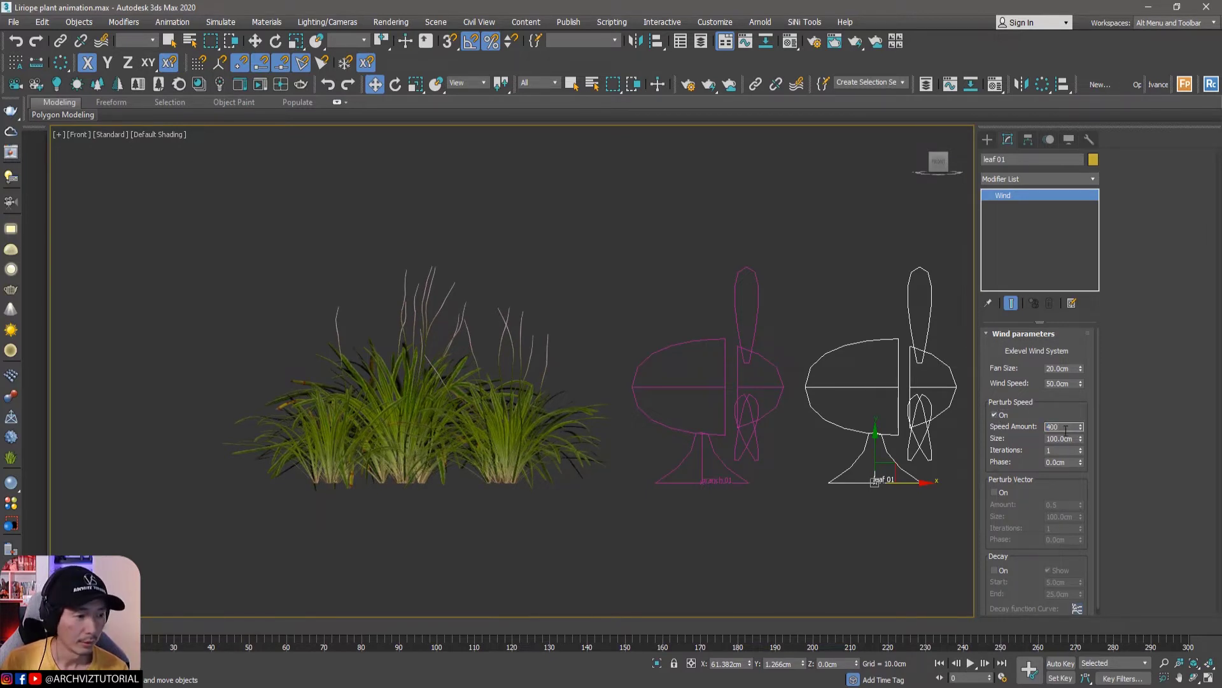
{"action": "double_click", "coordinate": [1051, 439]}
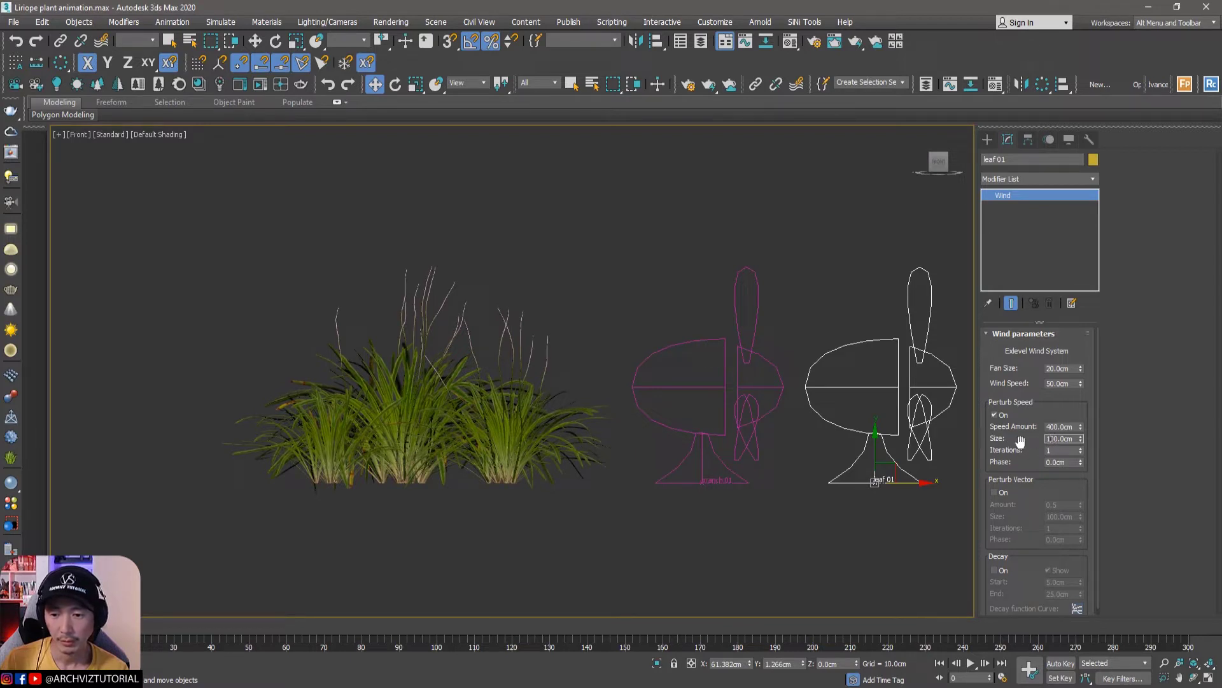
{"action": "key", "text": "Return"}
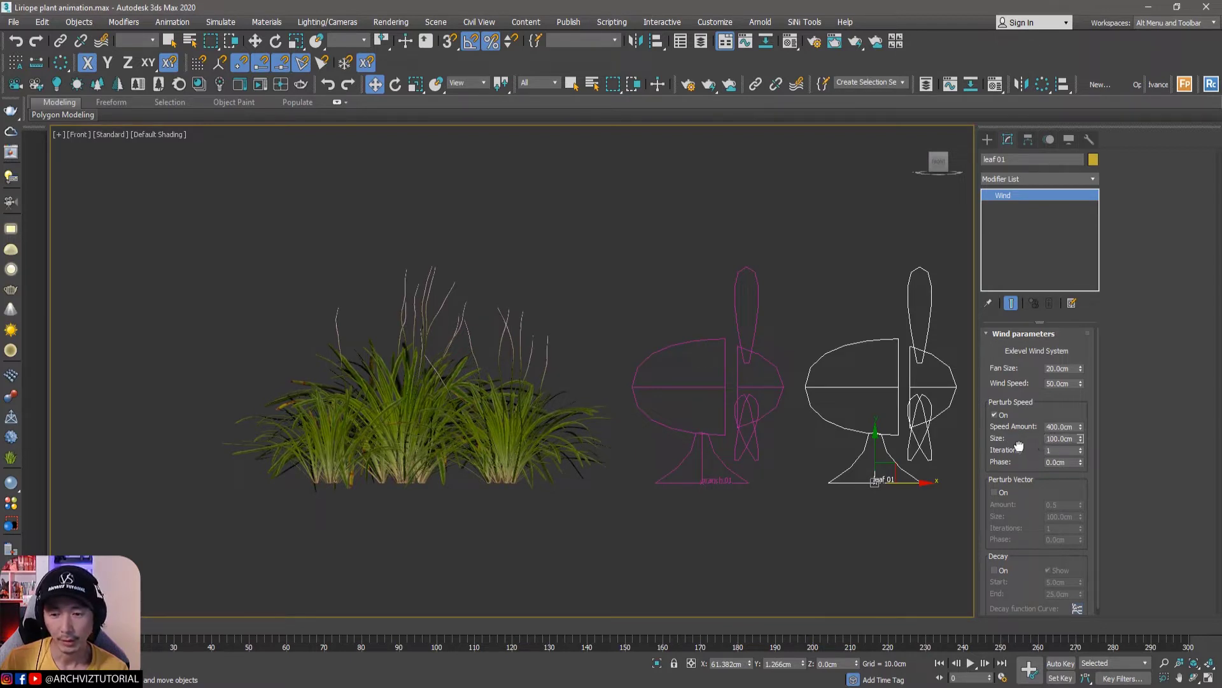
{"action": "double_click", "coordinate": [1065, 439]}
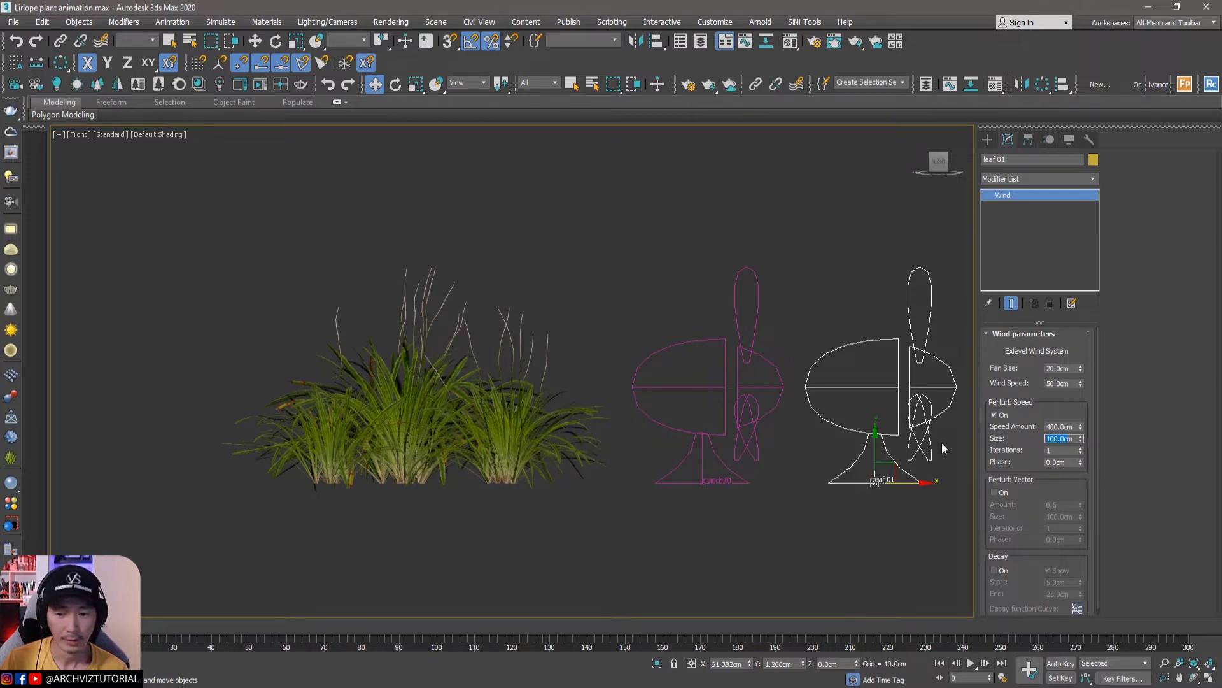
{"action": "left_click", "coordinate": [1055, 463]}
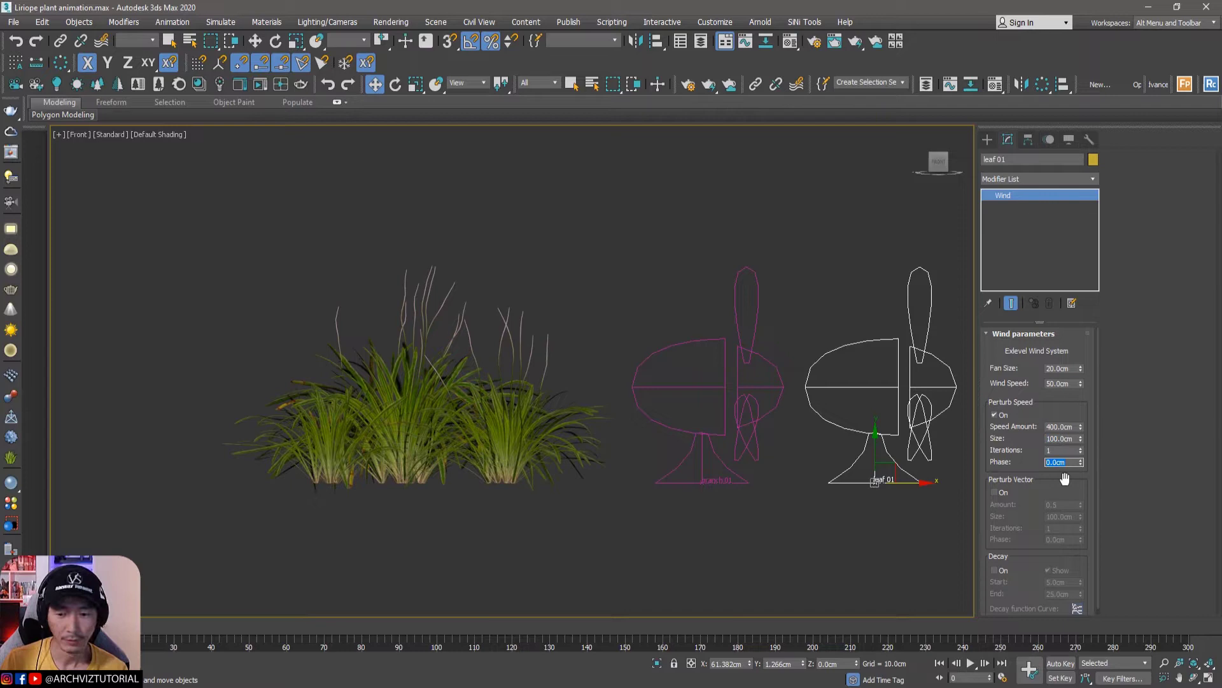
{"action": "type", "text": "100"}
{"action": "key", "text": "Return"}
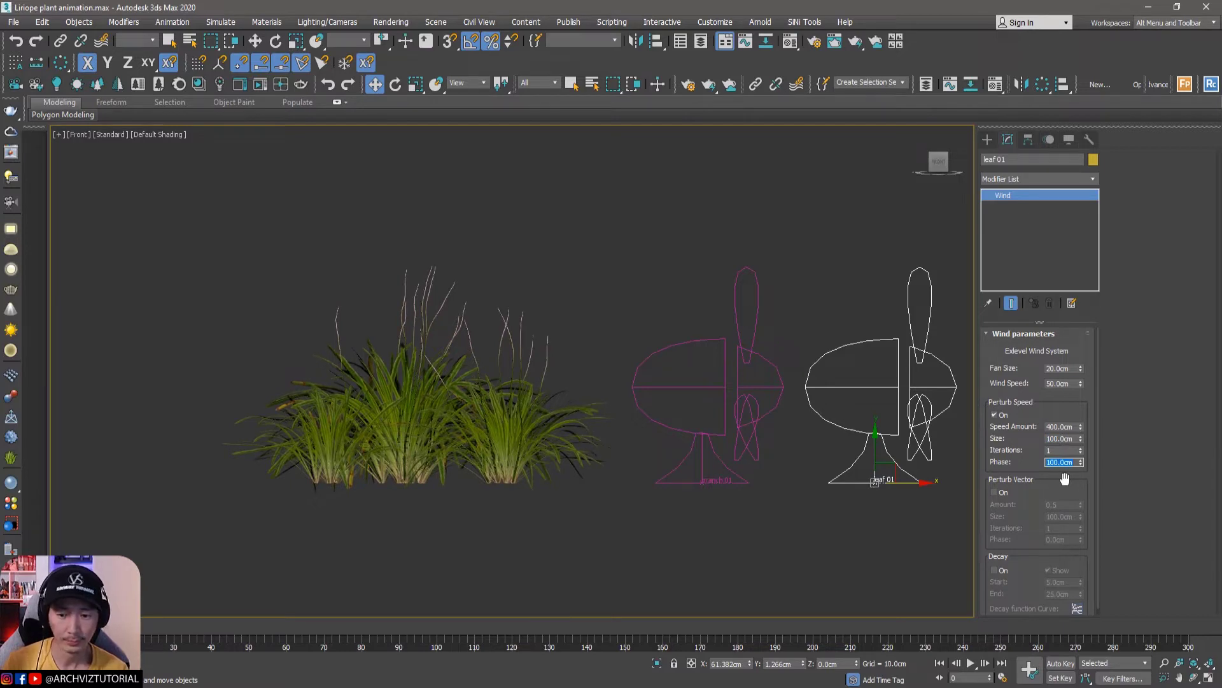
{"action": "left_click", "coordinate": [818, 265]}
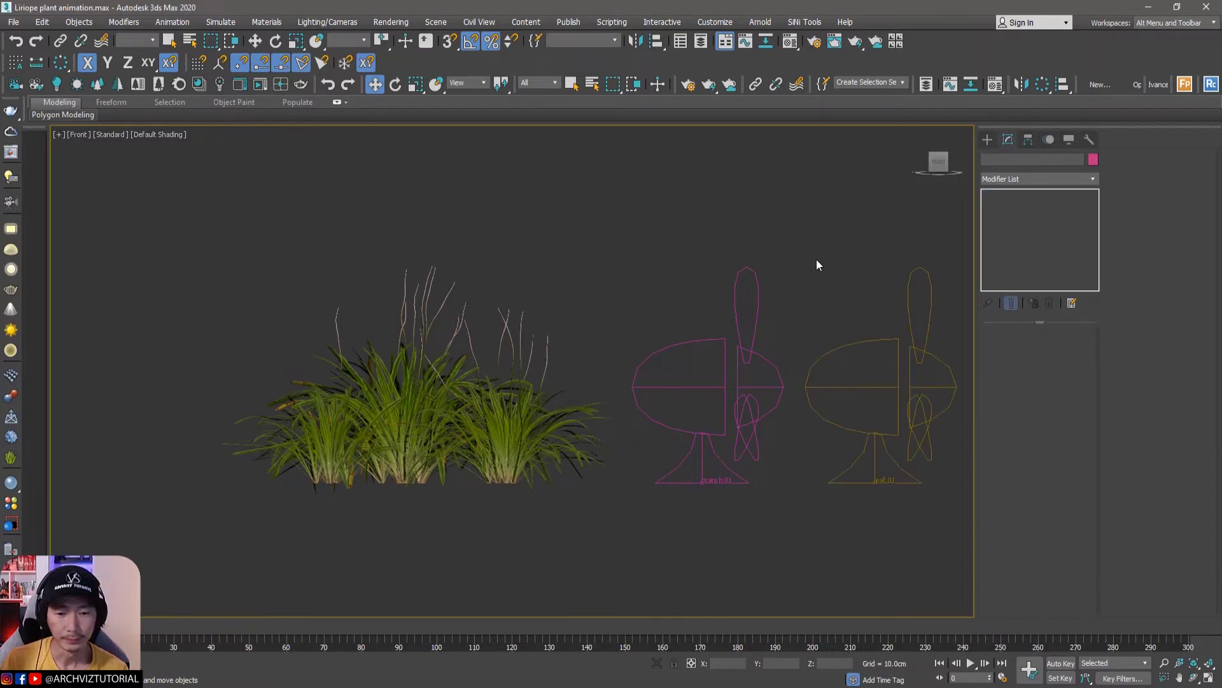
- Zoom the Front view in on the grass clumps and play the wind animation
{"action": "left_click", "coordinate": [541, 449]}
{"action": "scroll", "coordinate": [540, 453], "scroll_direction": "up", "scroll_amount": 3}
{"action": "middle_click_drag", "start_coordinate": [540, 453], "coordinate": [569, 487]}
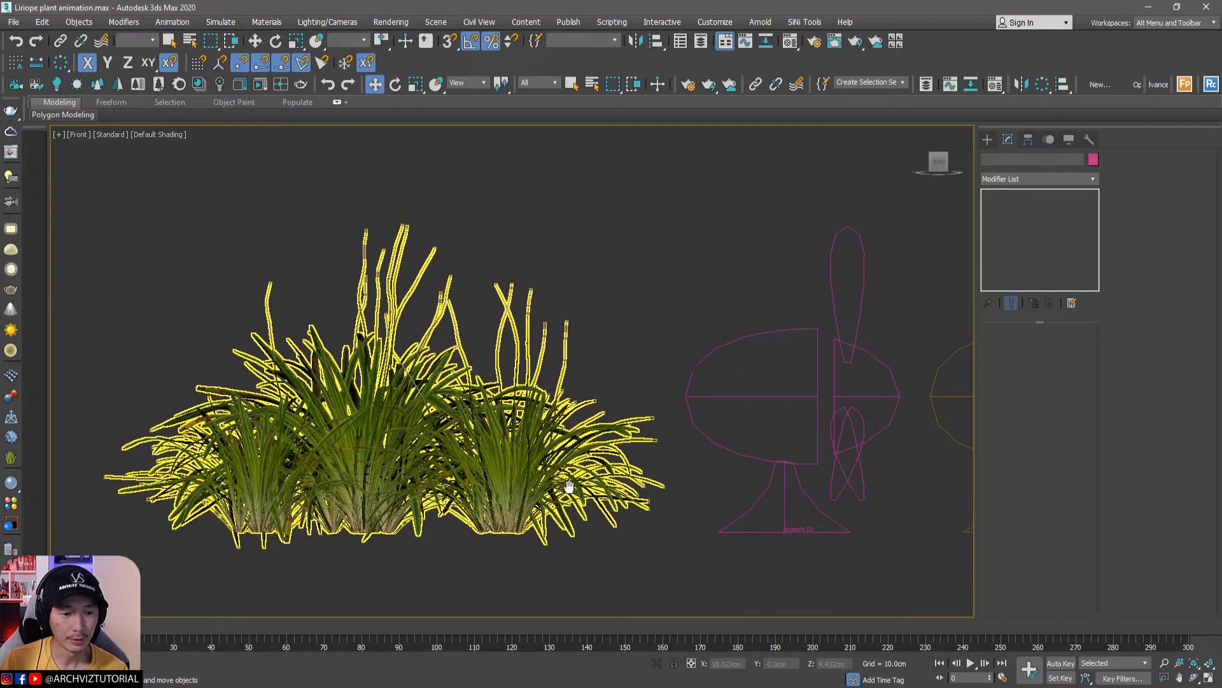
{"action": "left_click", "coordinate": [623, 390]}
{"action": "scroll", "coordinate": [623, 390], "scroll_direction": "down", "scroll_amount": 3}
{"action": "scroll", "coordinate": [615, 408], "scroll_direction": "up", "scroll_amount": 3}
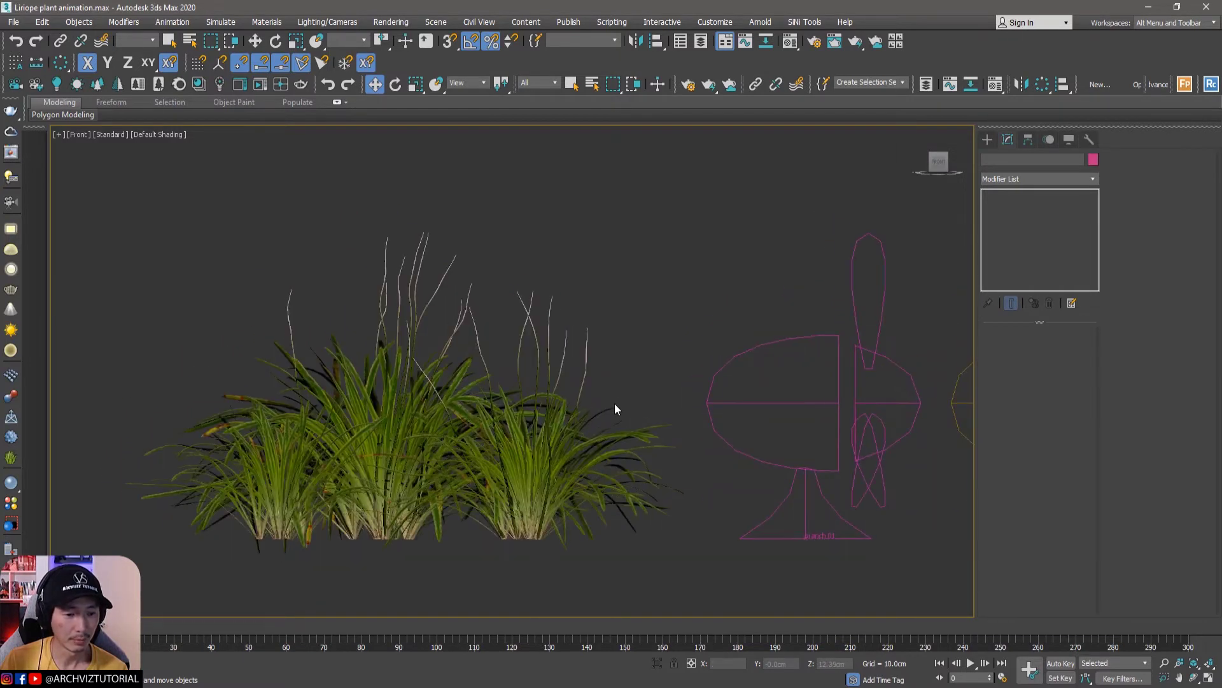
{"action": "key", "text": "slash"}
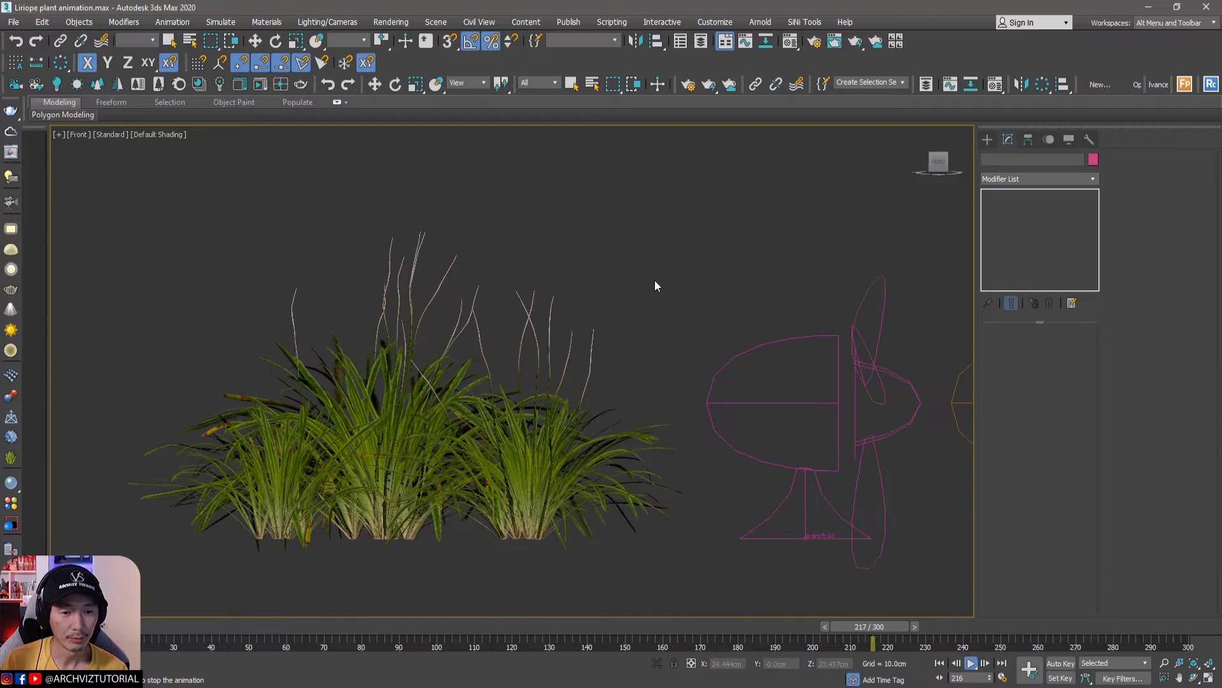
- Orbit to a perspective angle on the grass, play from frame 0, and stop at frame 151
{"action": "key", "text": "w"}
{"action": "right_click", "coordinate": [541, 422]}
{"action": "left_click", "coordinate": [446, 382]}
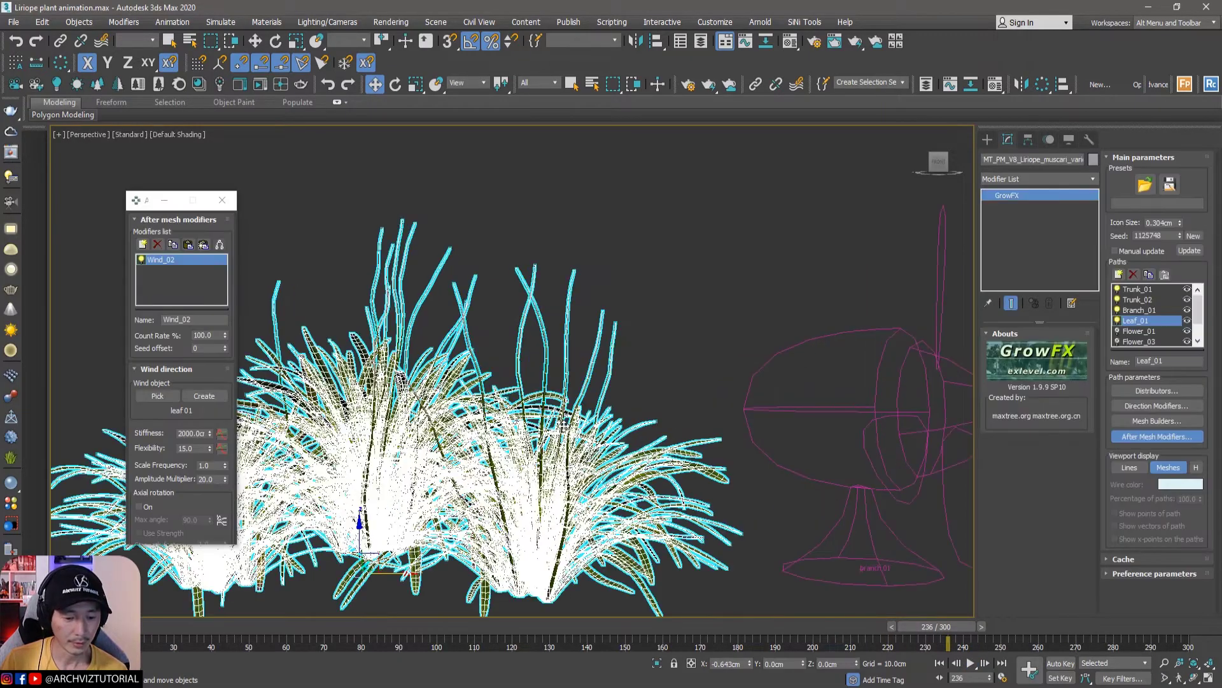
{"action": "middle_click_drag", "start_coordinate": [563, 425], "coordinate": [577, 361], "text": "alt"}
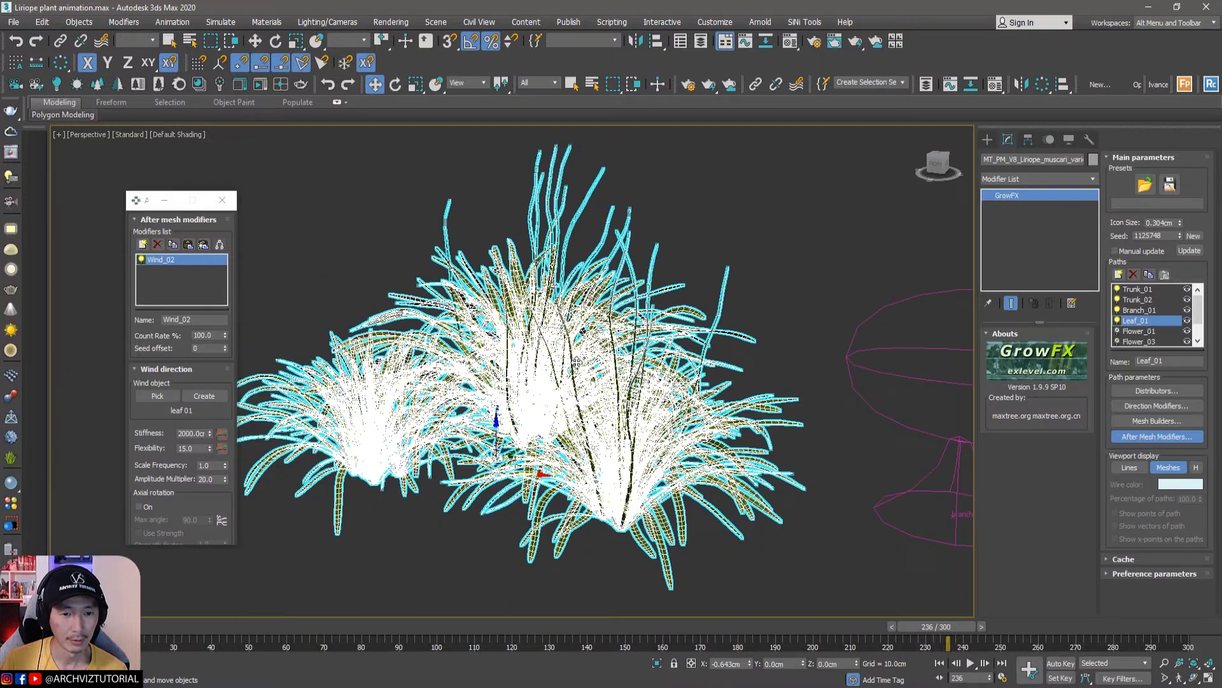
{"action": "left_click", "coordinate": [748, 234]}
{"action": "middle_click_drag", "start_coordinate": [542, 448], "coordinate": [516, 447], "text": "alt"}
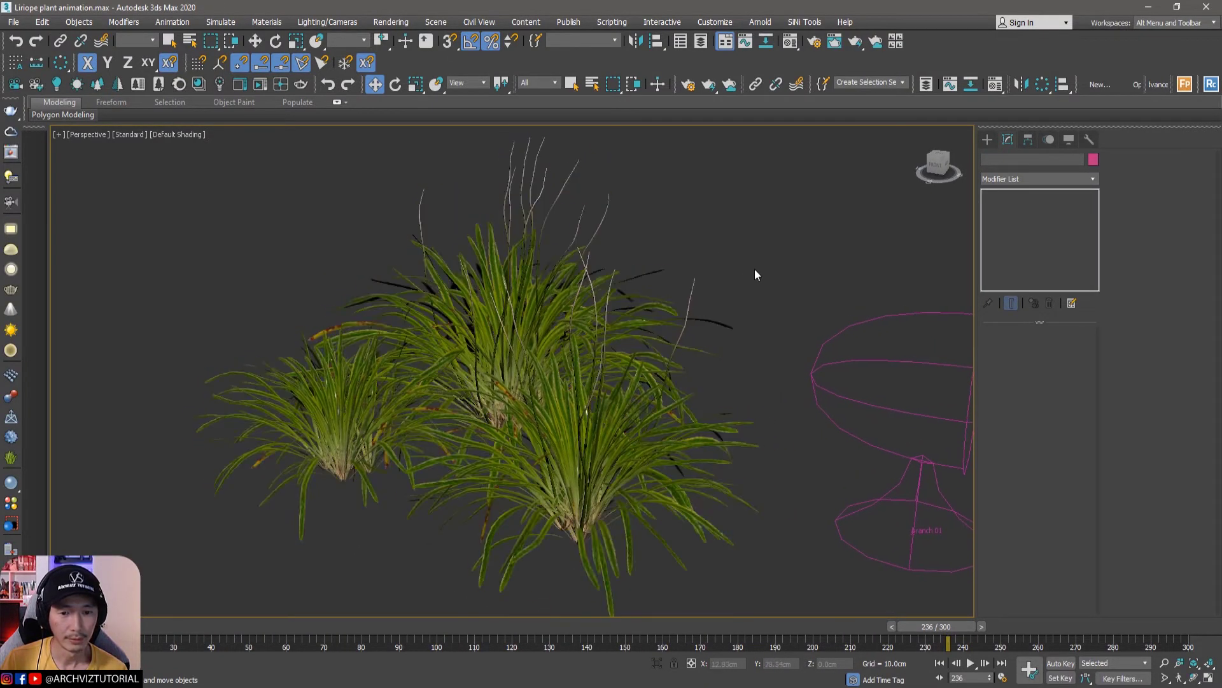
{"action": "key", "text": "Home"}
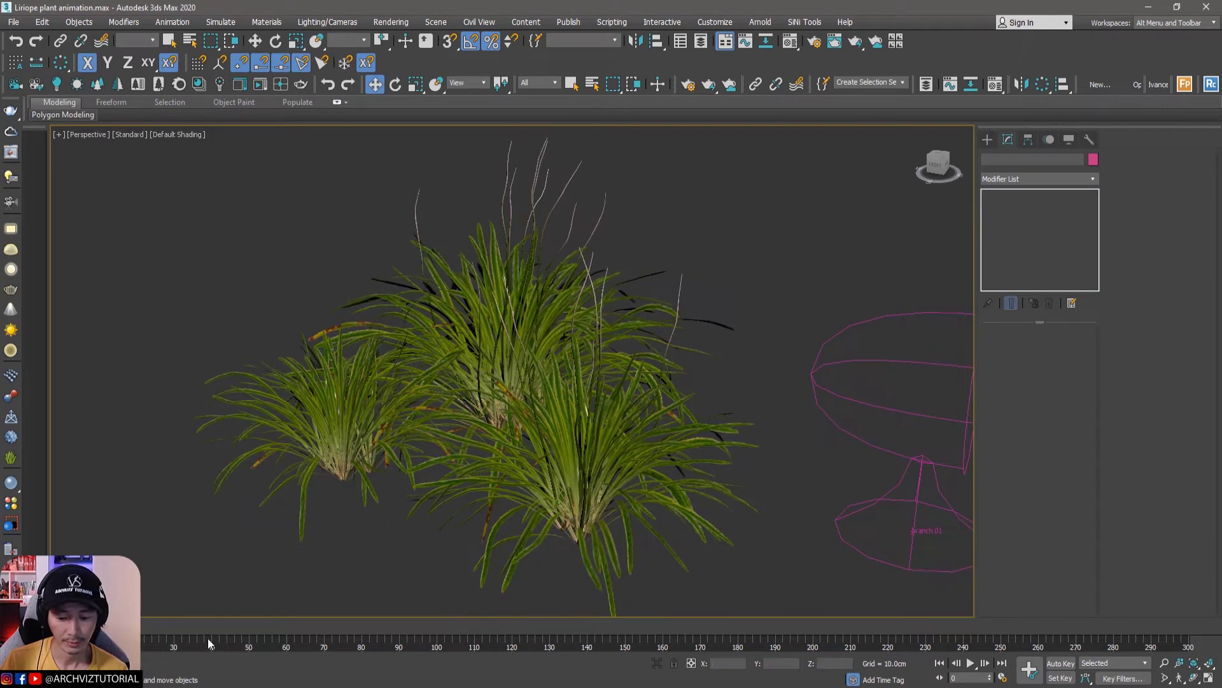
{"action": "key", "text": "slash"}
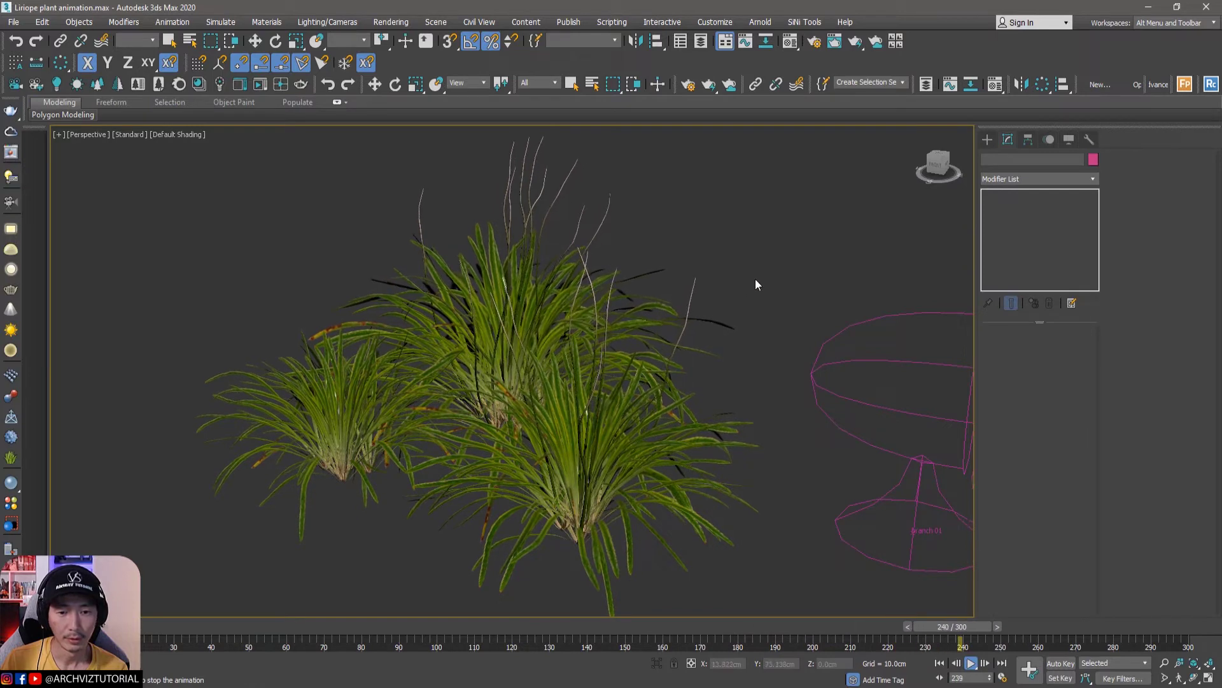
{"action": "left_click_drag", "start_coordinate": [969, 626], "coordinate": [628, 627]}
- With the Move tool active, select and deselect the grass clumps in the Perspective view
{"action": "key", "text": "w"}
{"action": "left_click", "coordinate": [522, 382]}
{"action": "left_click", "coordinate": [696, 216]}
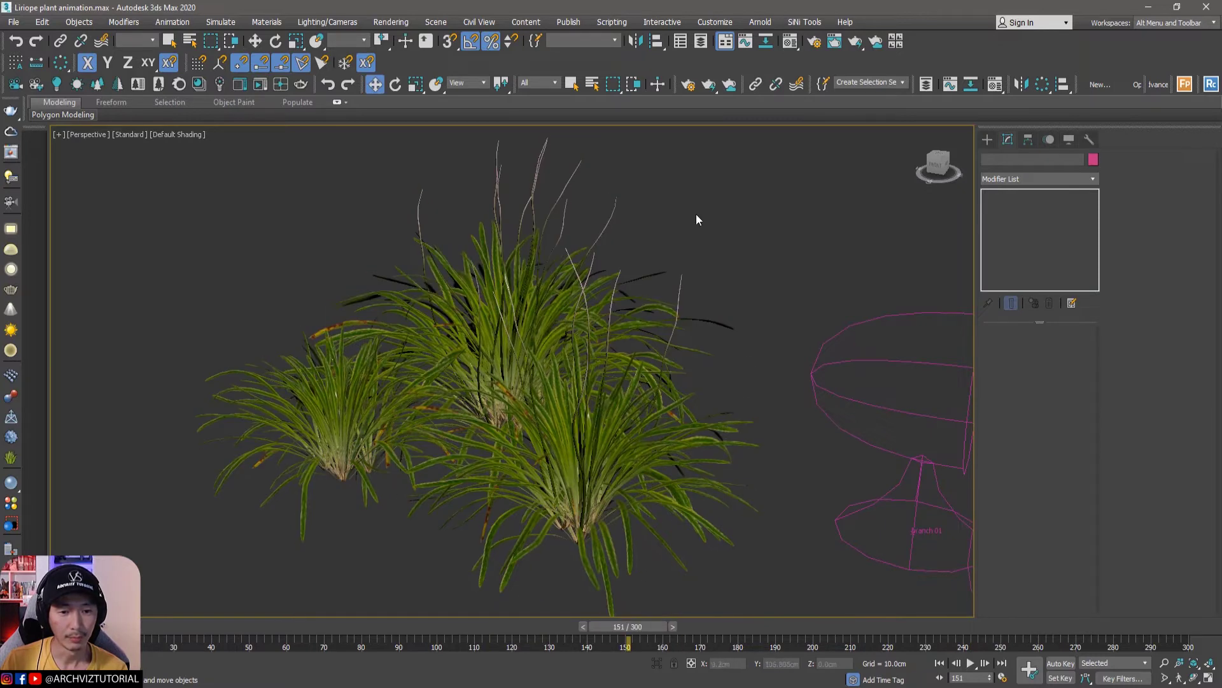
{"action": "left_click", "coordinate": [509, 242]}
{"action": "left_click", "coordinate": [354, 255]}
{"action": "left_click", "coordinate": [600, 426]}
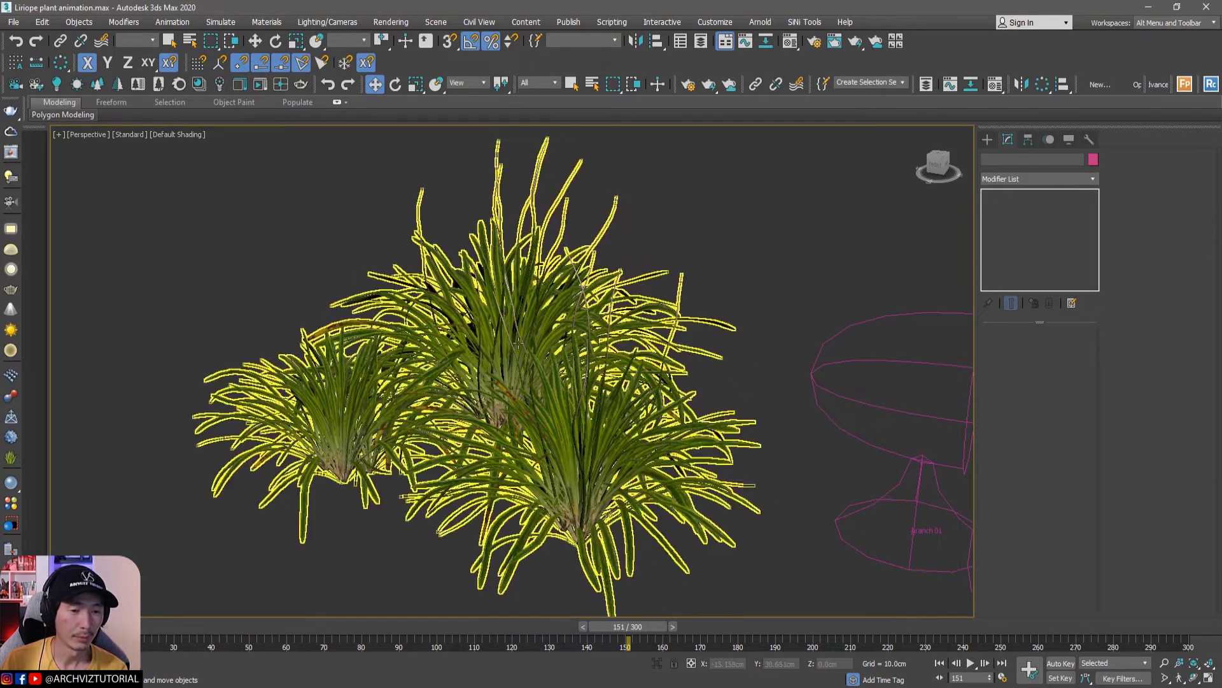
{"action": "left_click", "coordinate": [705, 288]}
{"action": "left_click", "coordinate": [509, 312]}
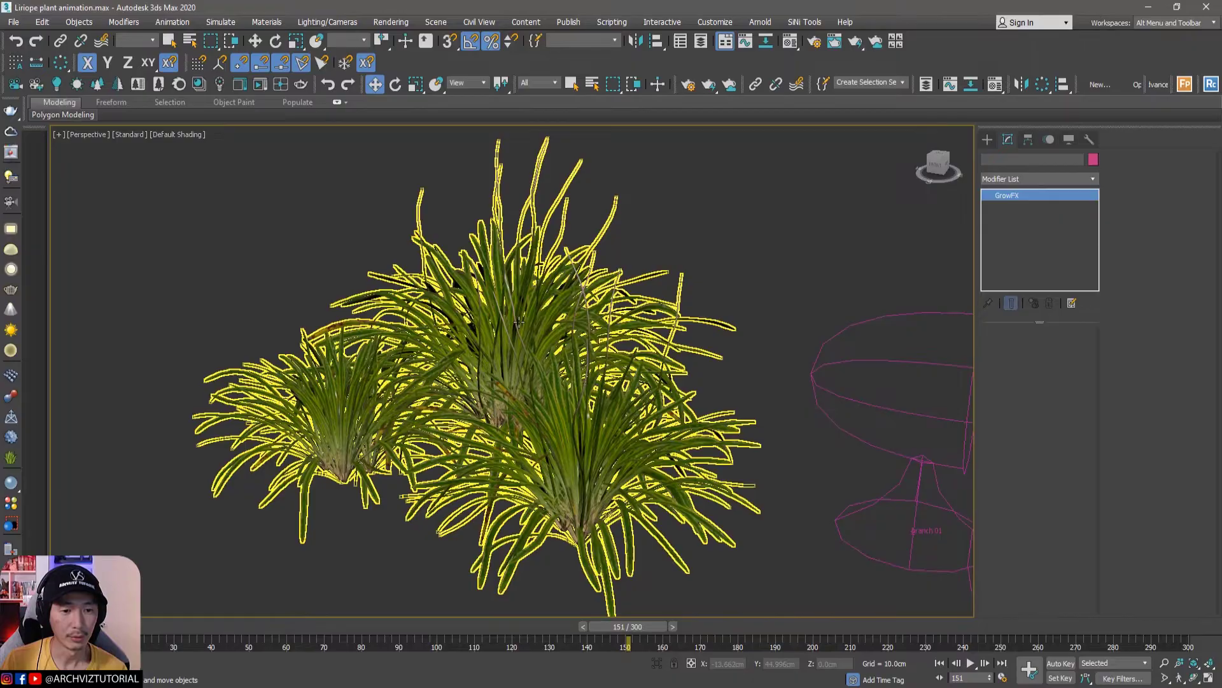
- Orbit around the grass and fans, reselect the grass to show its GrowFX settings, and zoom in
{"action": "middle_click_drag", "start_coordinate": [620, 447], "coordinate": [704, 282], "text": "alt"}
{"action": "left_click", "coordinate": [678, 335]}
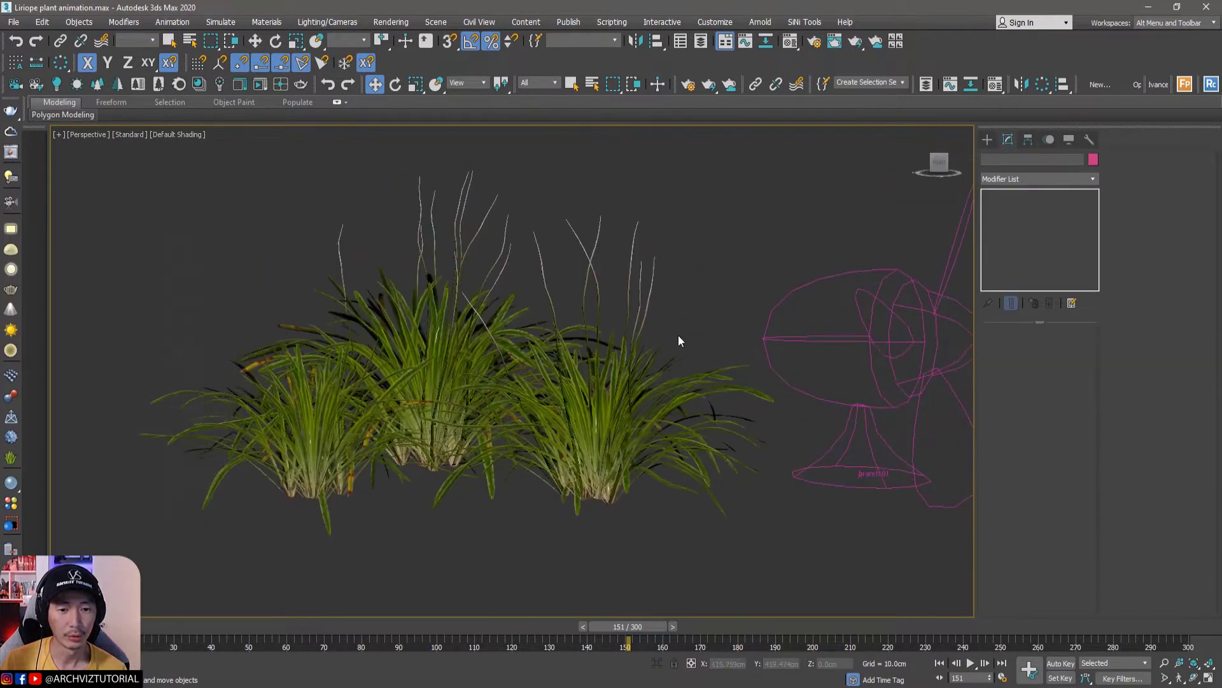
{"action": "left_click", "coordinate": [639, 375]}
{"action": "left_click", "coordinate": [569, 392]}
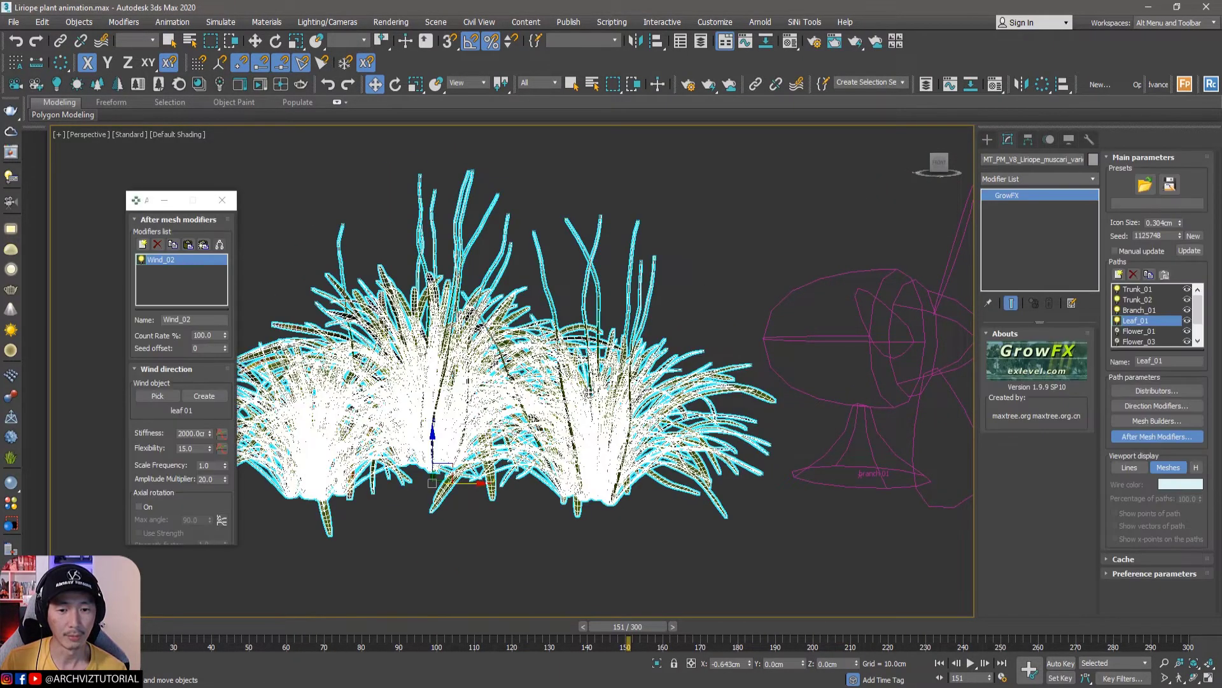
{"action": "middle_click_drag", "start_coordinate": [747, 377], "coordinate": [839, 280], "text": "alt"}
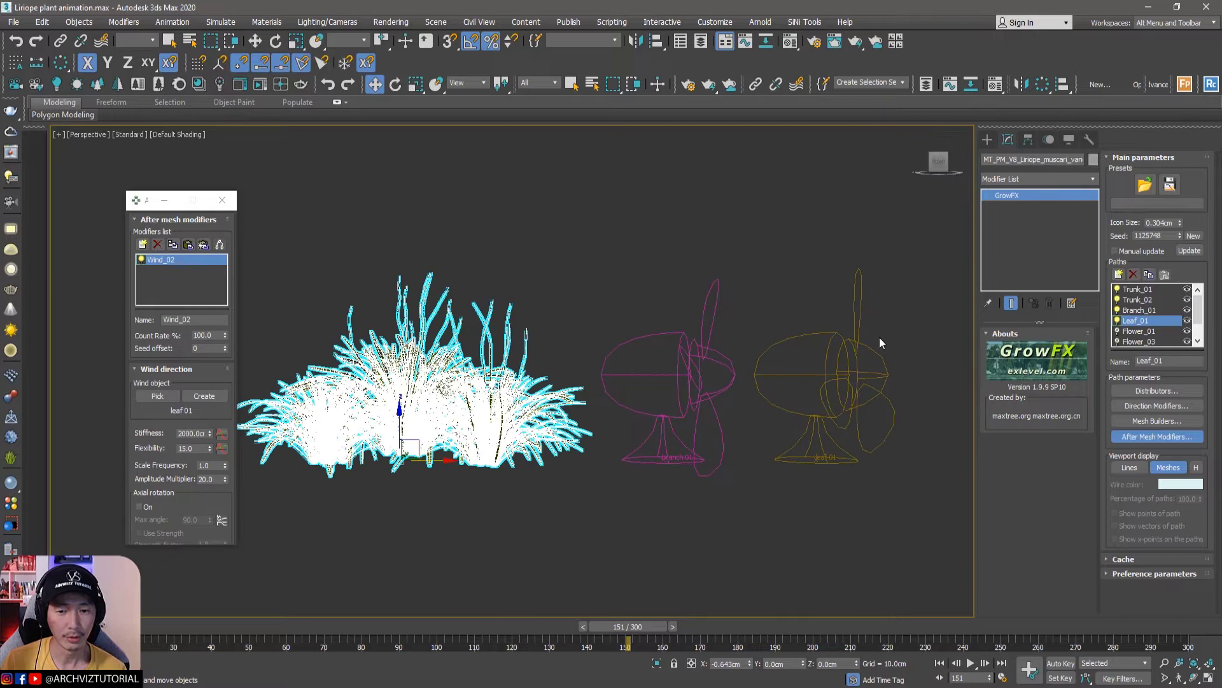
{"action": "scroll", "coordinate": [894, 348], "scroll_direction": "up", "scroll_amount": 4}
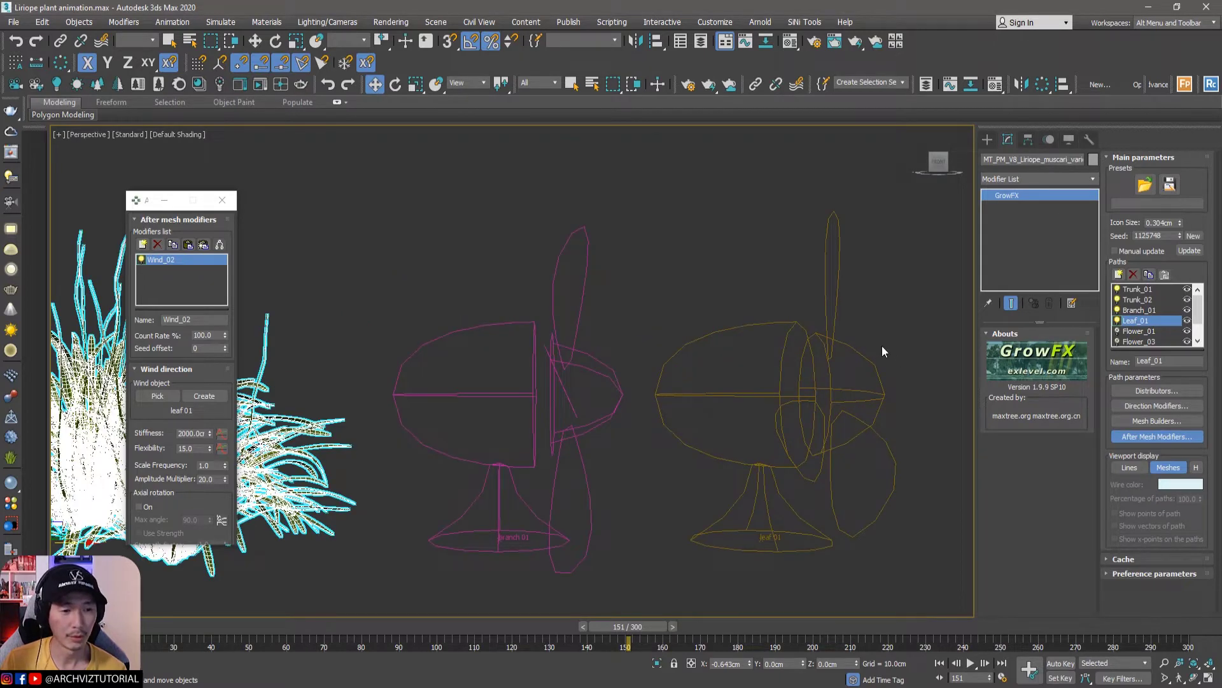
- Select the leaf 01 wind fan and frame it in the Front view
{"action": "left_click_drag", "start_coordinate": [904, 322], "coordinate": [804, 408]}
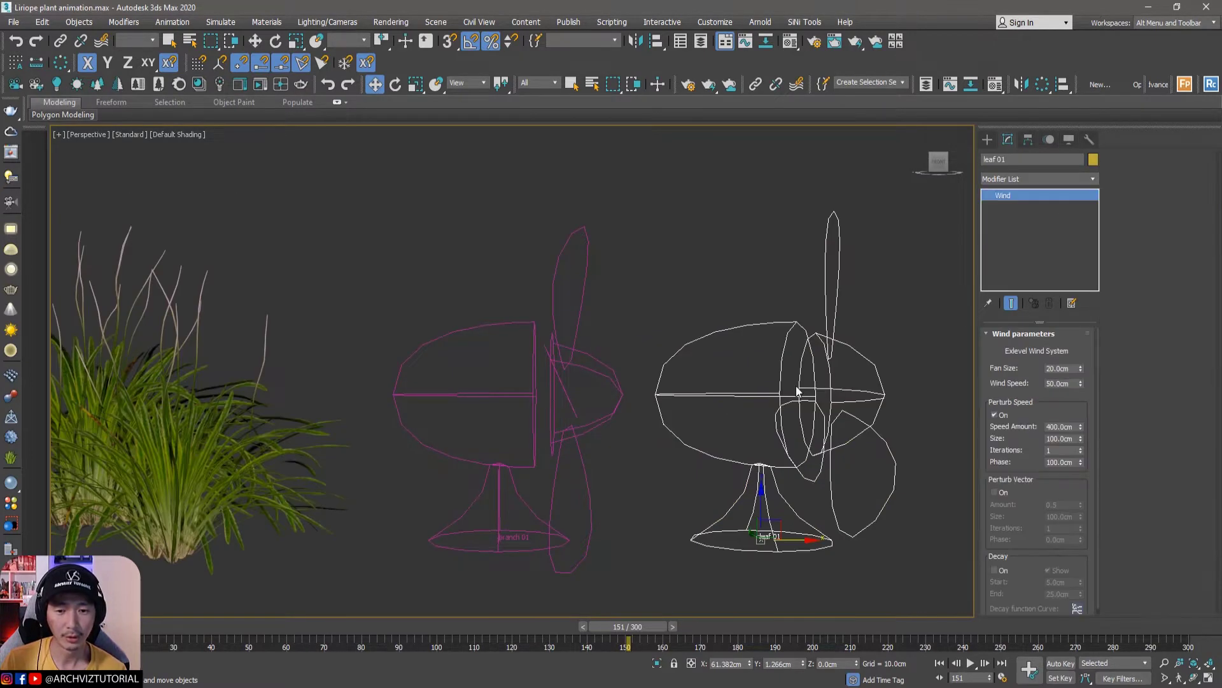
{"action": "scroll", "coordinate": [804, 476], "scroll_direction": "down", "scroll_amount": 3}
{"action": "middle_click_drag", "start_coordinate": [804, 476], "coordinate": [774, 459]}
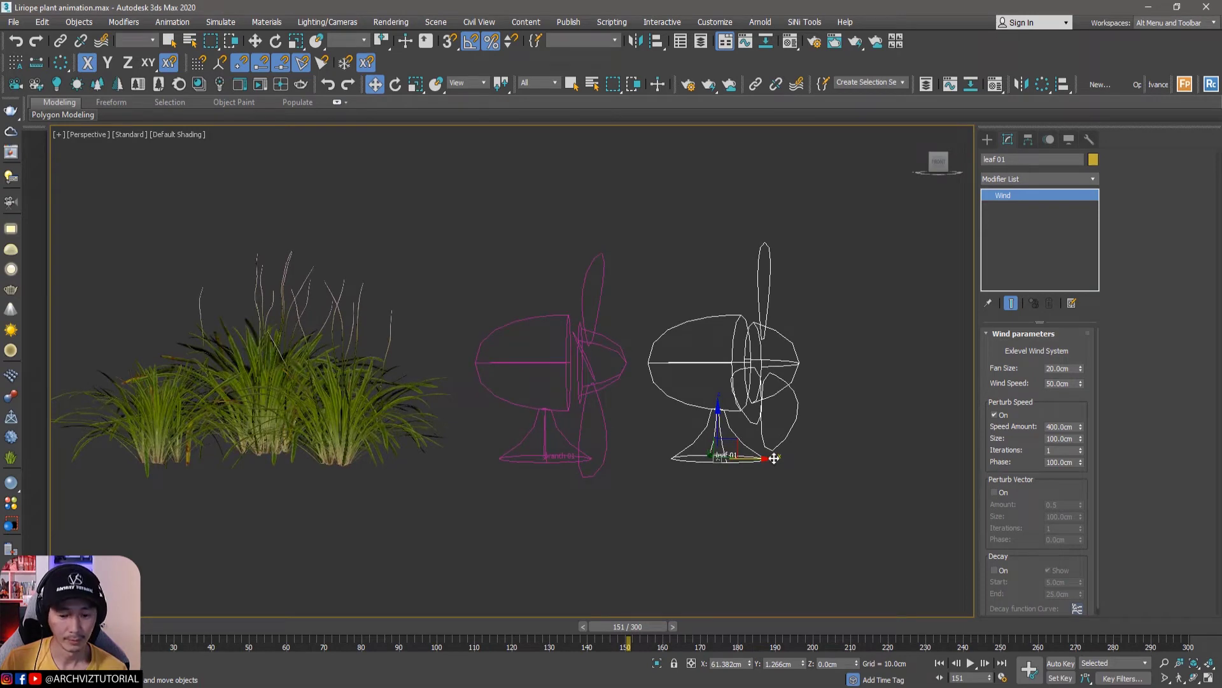
{"action": "key", "text": "u"}
{"action": "key", "text": "7"}
{"action": "key", "text": "f"}
{"action": "key", "text": "z"}
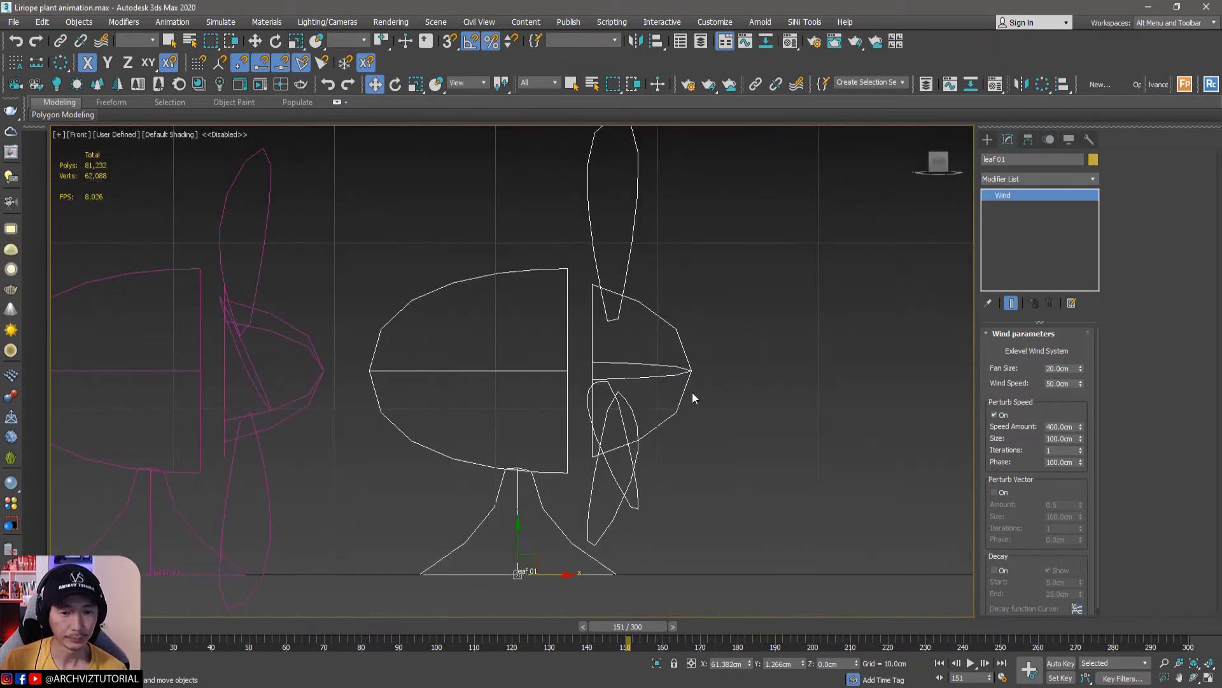
{"action": "scroll", "coordinate": [693, 393], "scroll_direction": "down", "scroll_amount": 4}
{"action": "middle_click_drag", "start_coordinate": [701, 395], "coordinate": [772, 444]}
- Shift-drag a copy of the leaf 01 fan to the right and name it 'flower'
{"action": "left_click_drag", "start_coordinate": [773, 443], "coordinate": [914, 498], "text": "shift"}
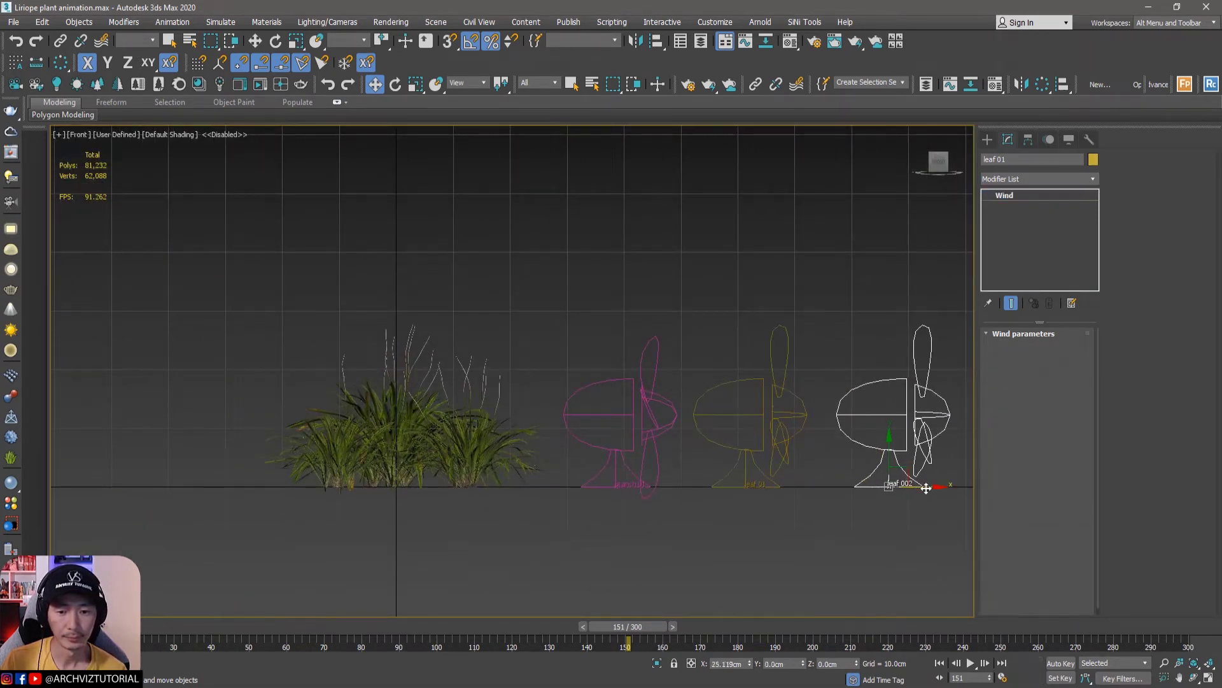
{"action": "left_click_drag", "start_coordinate": [637, 385], "coordinate": [496, 383]}
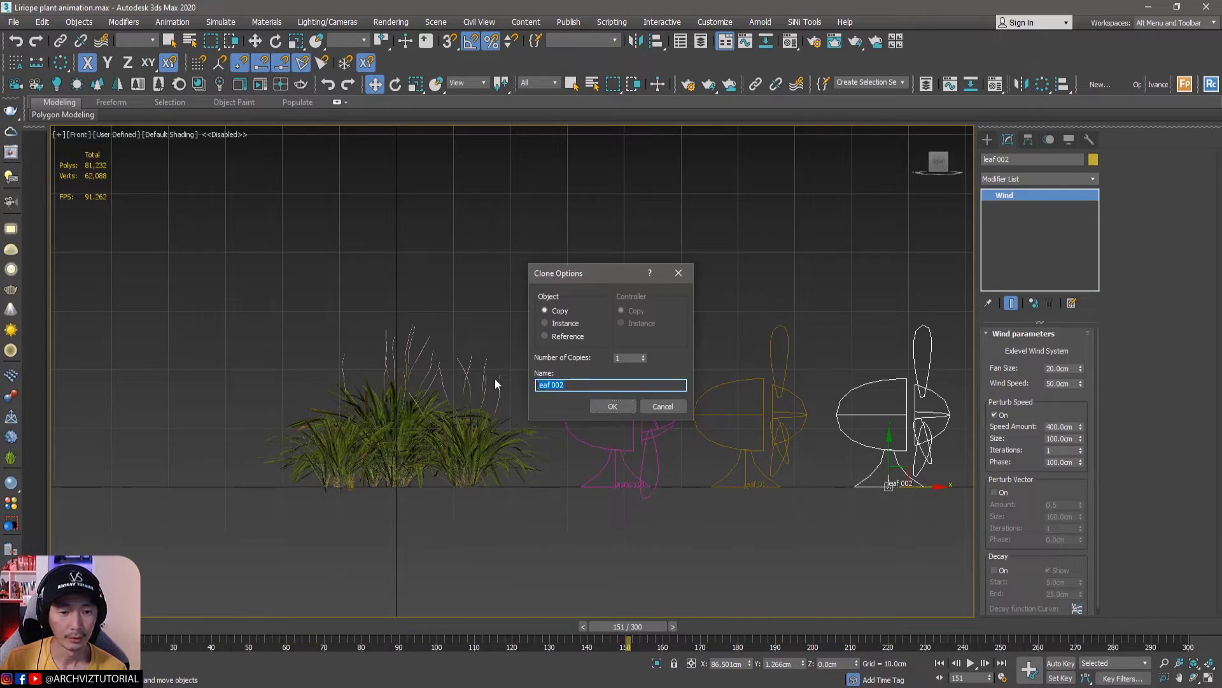
{"action": "type", "text": "flower"}
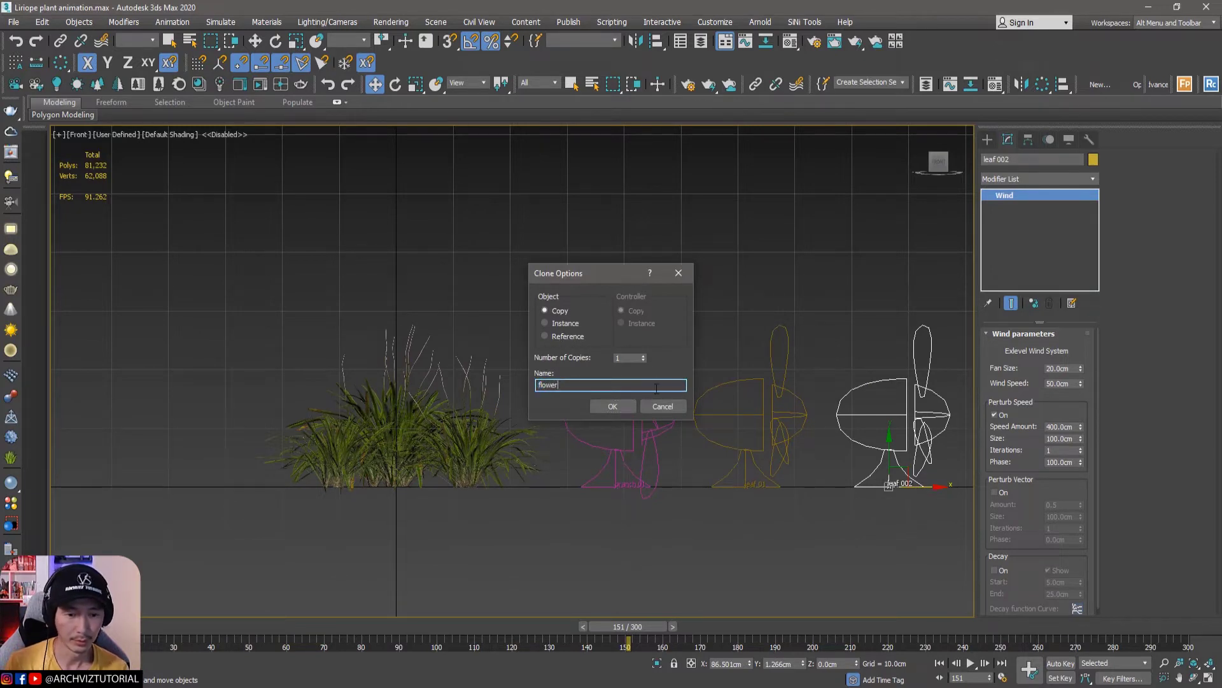
{"action": "left_click", "coordinate": [615, 409]}
{"action": "left_click", "coordinate": [532, 296]}
- Turn on the Flower_01 and Flower_03 paths of the GrowFX grass plant
{"action": "left_click", "coordinate": [419, 454]}
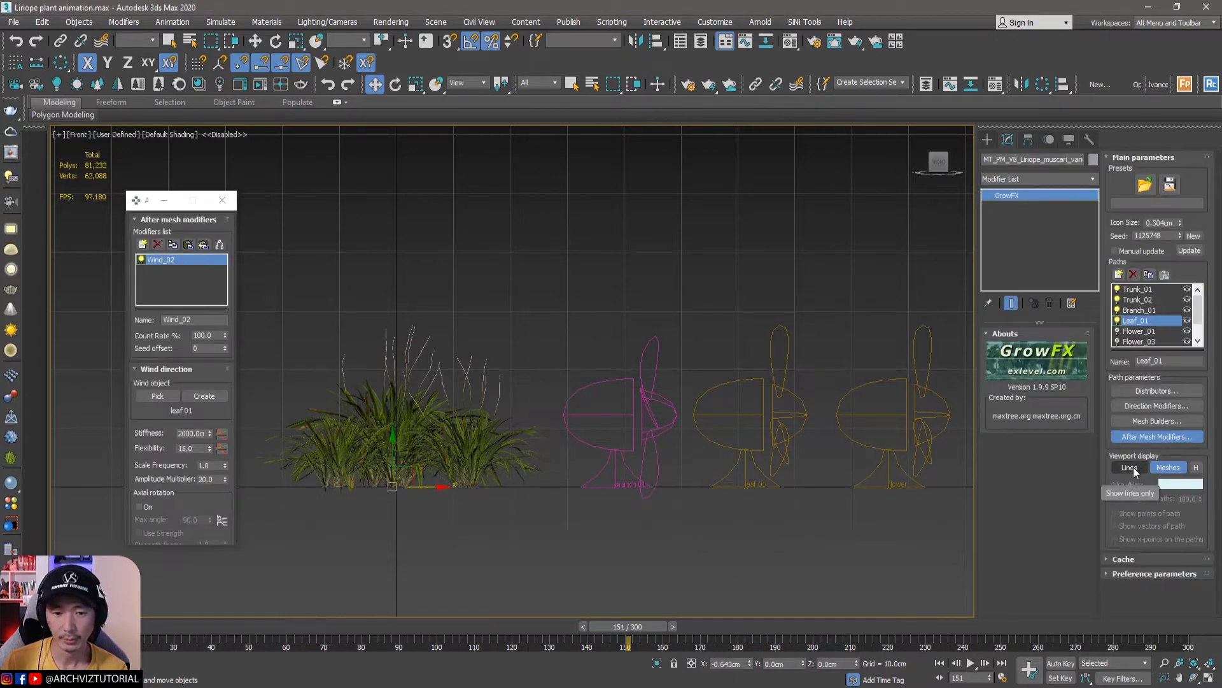
{"action": "left_click", "coordinate": [1117, 331]}
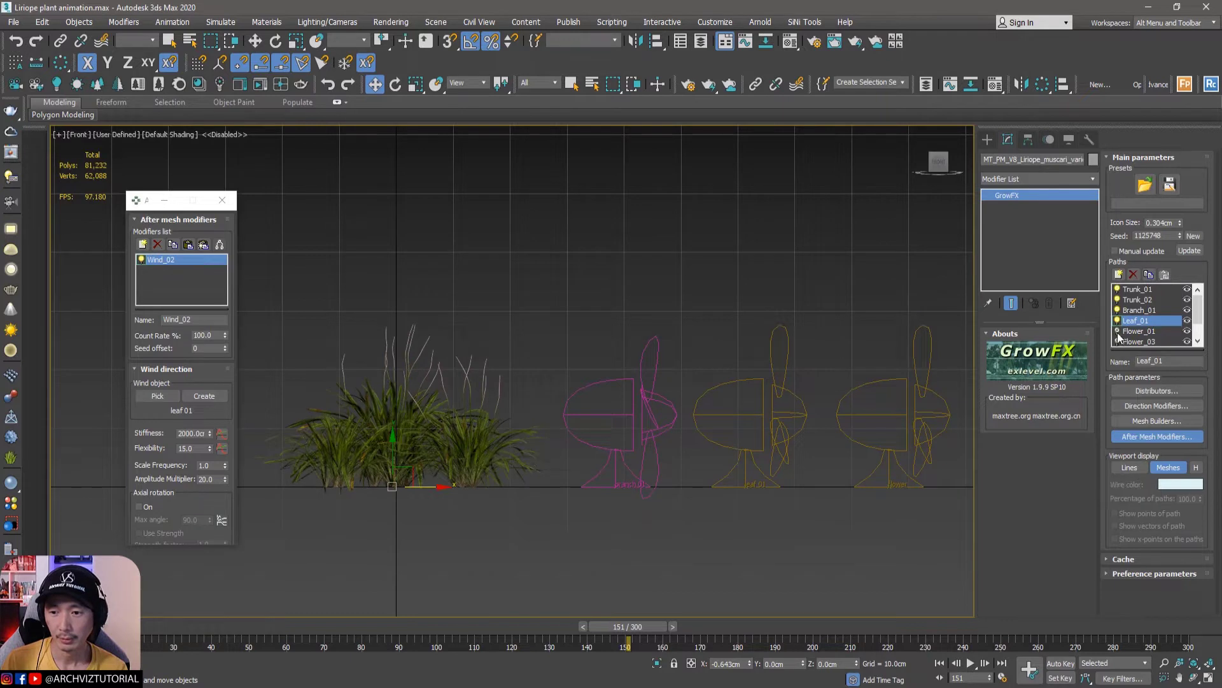
{"action": "left_click", "coordinate": [1117, 341]}
{"action": "scroll", "coordinate": [1117, 338], "scroll_direction": "down", "scroll_amount": 2}
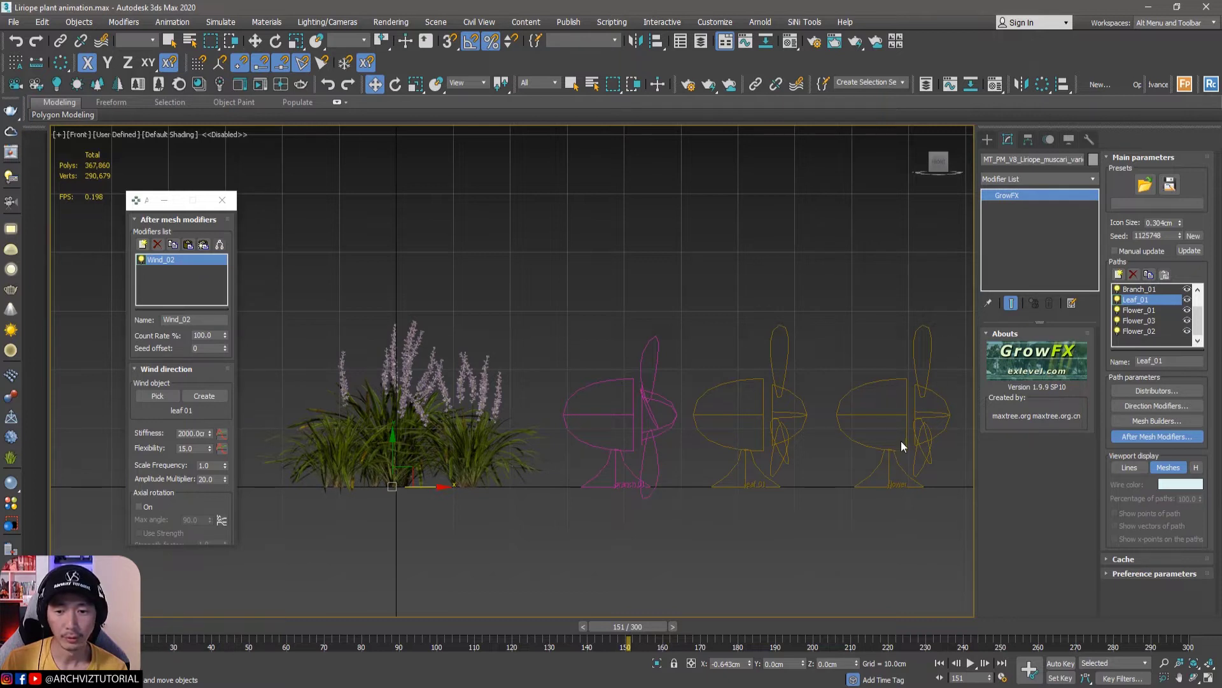
- Select the flower fan, then the leaf 01 fan, and finally reselect the grass plant
{"action": "left_click", "coordinate": [906, 414]}
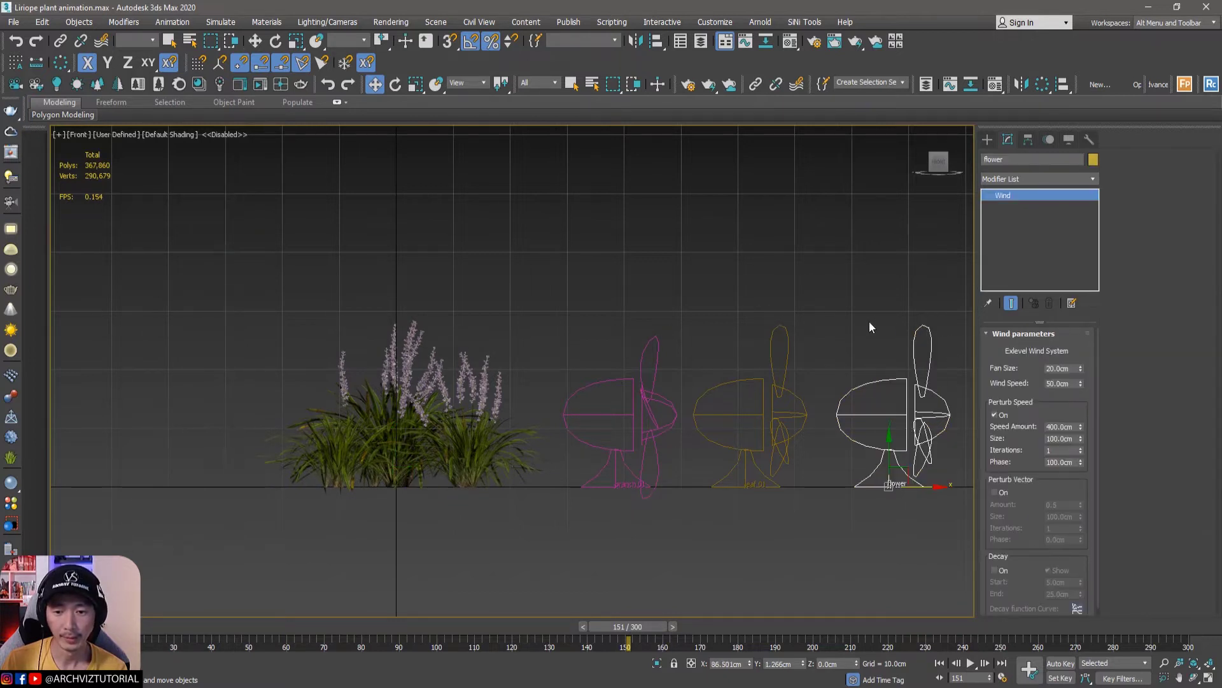
{"action": "left_click", "coordinate": [555, 359]}
{"action": "left_click_drag", "start_coordinate": [542, 285], "coordinate": [425, 415]}
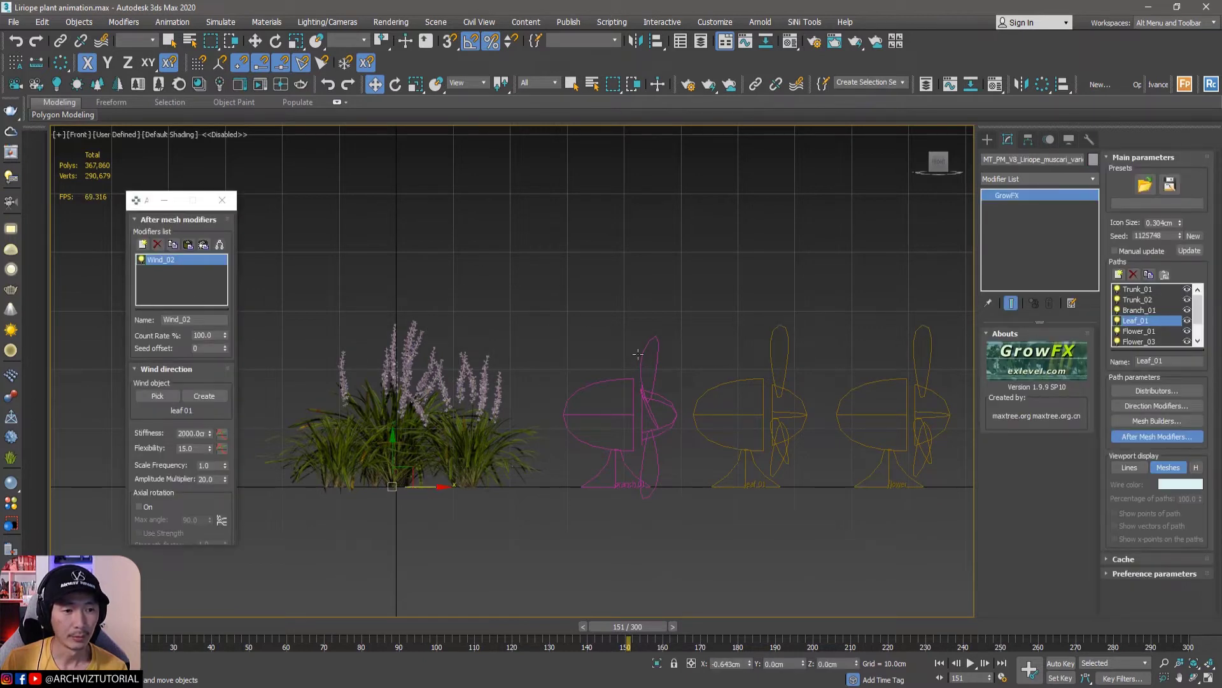
{"action": "left_click_drag", "start_coordinate": [791, 275], "coordinate": [720, 439]}
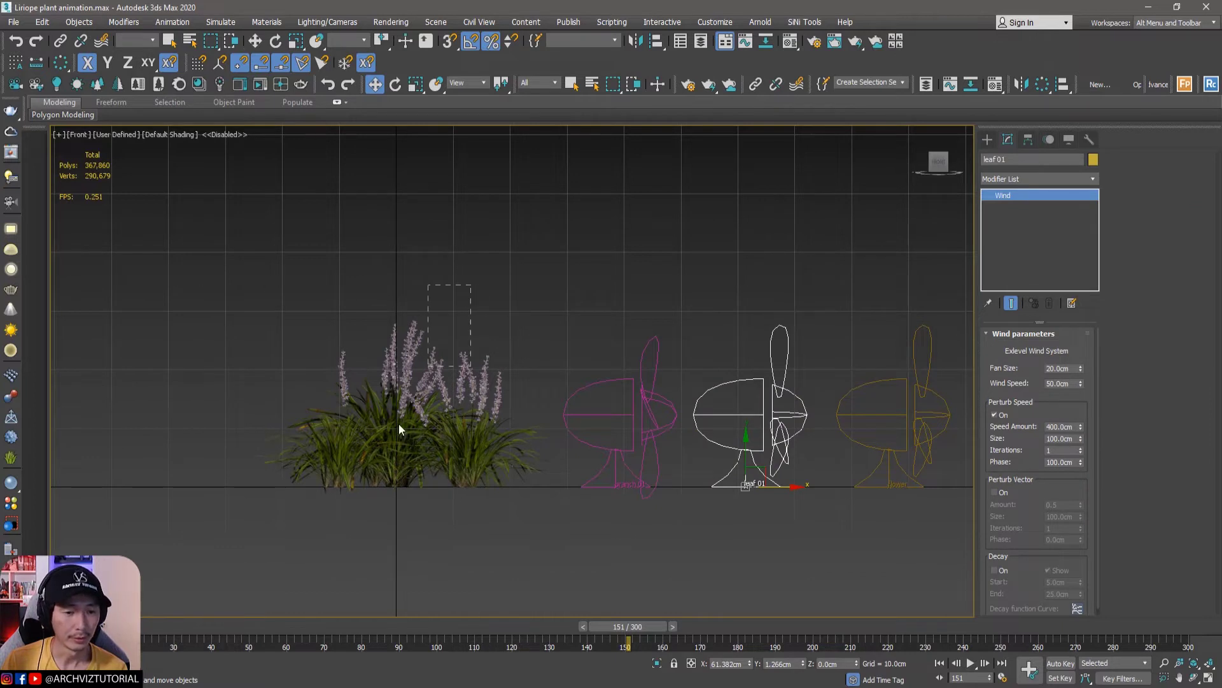
{"action": "left_click_drag", "start_coordinate": [448, 427], "coordinate": [449, 427]}
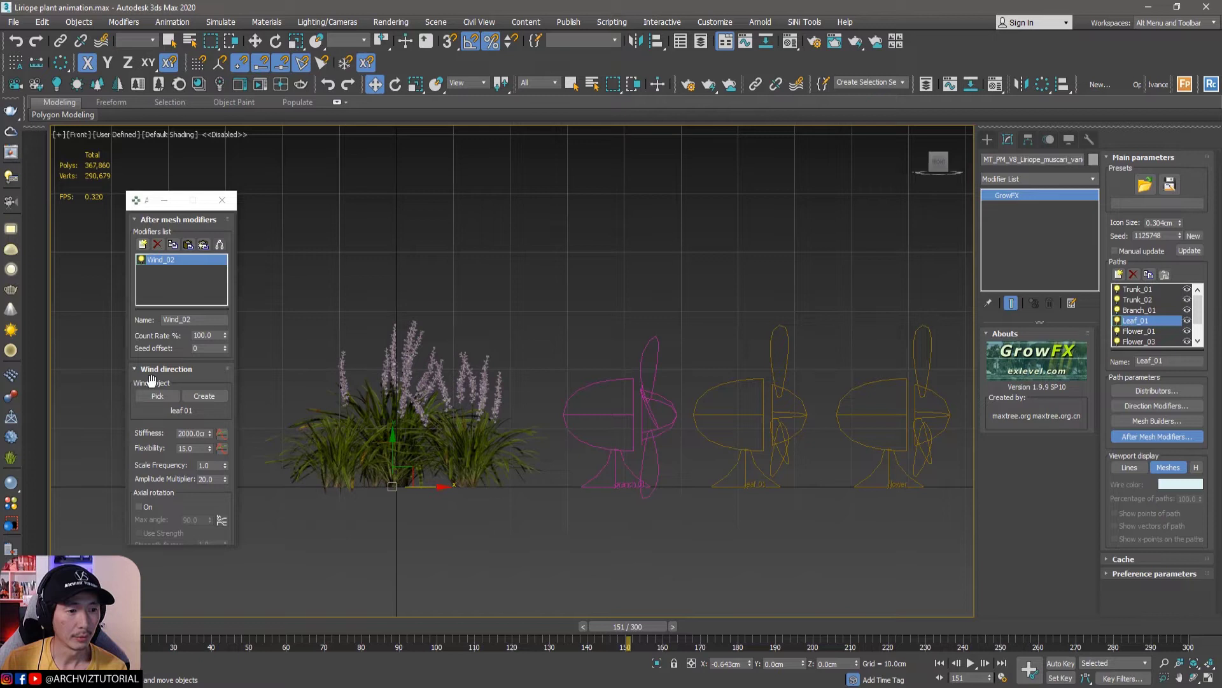
- Paste Wind_02 onto Flower_01 as Wind_01, pick the flower fan as its source, and select the fan
{"action": "left_click", "coordinate": [173, 246]}
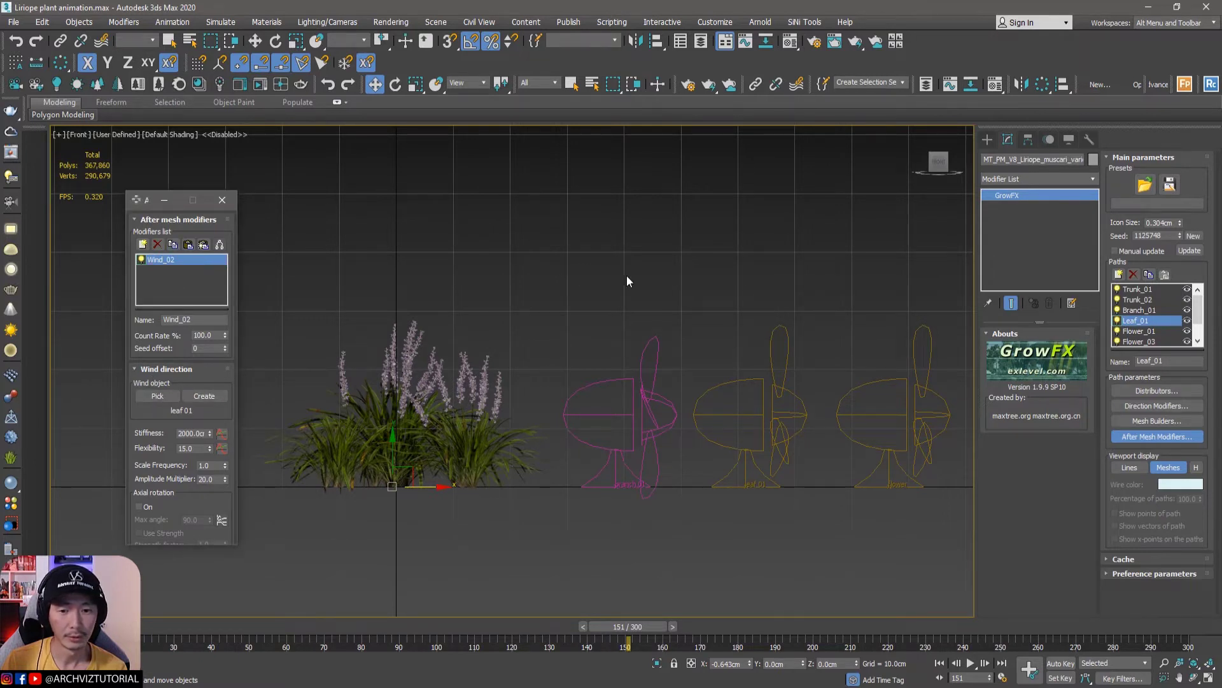
{"action": "left_click", "coordinate": [1143, 335]}
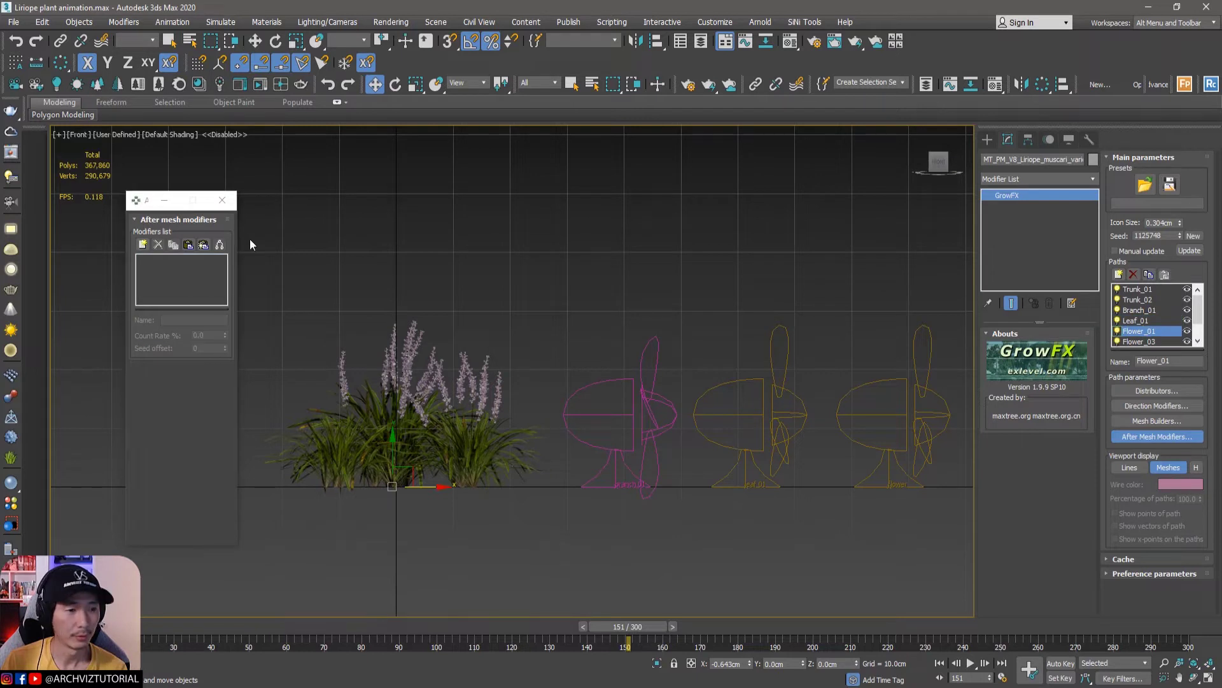
{"action": "left_click", "coordinate": [189, 244]}
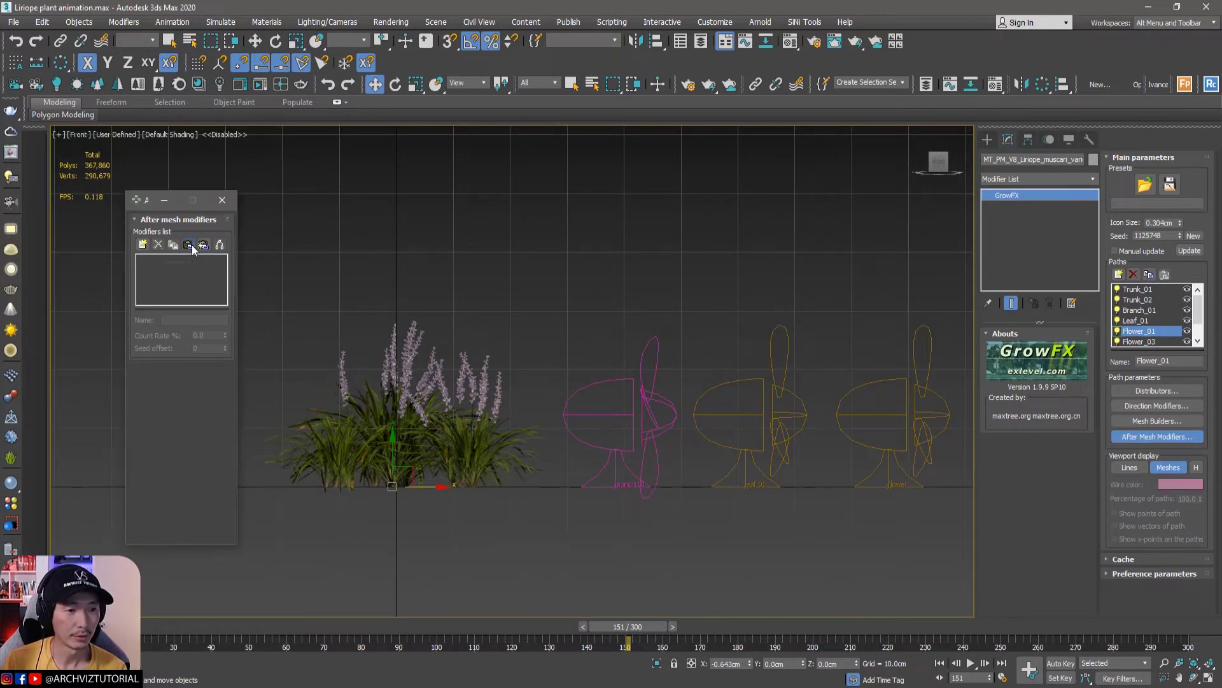
{"action": "left_click", "coordinate": [184, 260]}
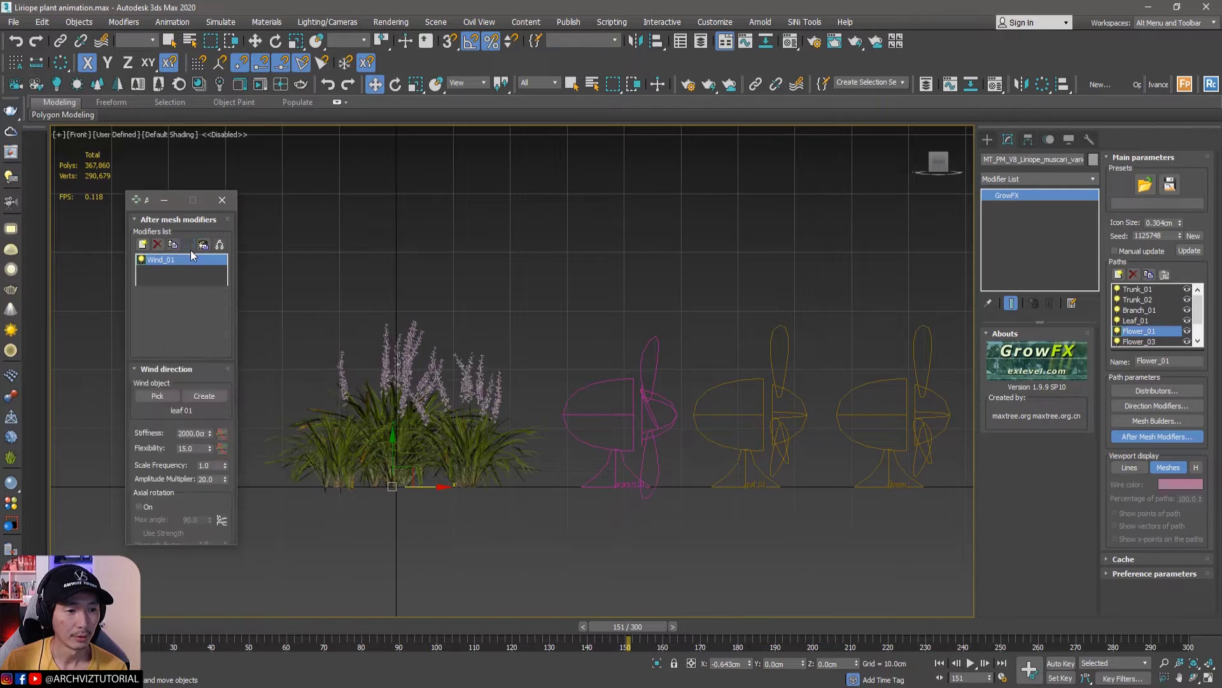
{"action": "left_click", "coordinate": [158, 395]}
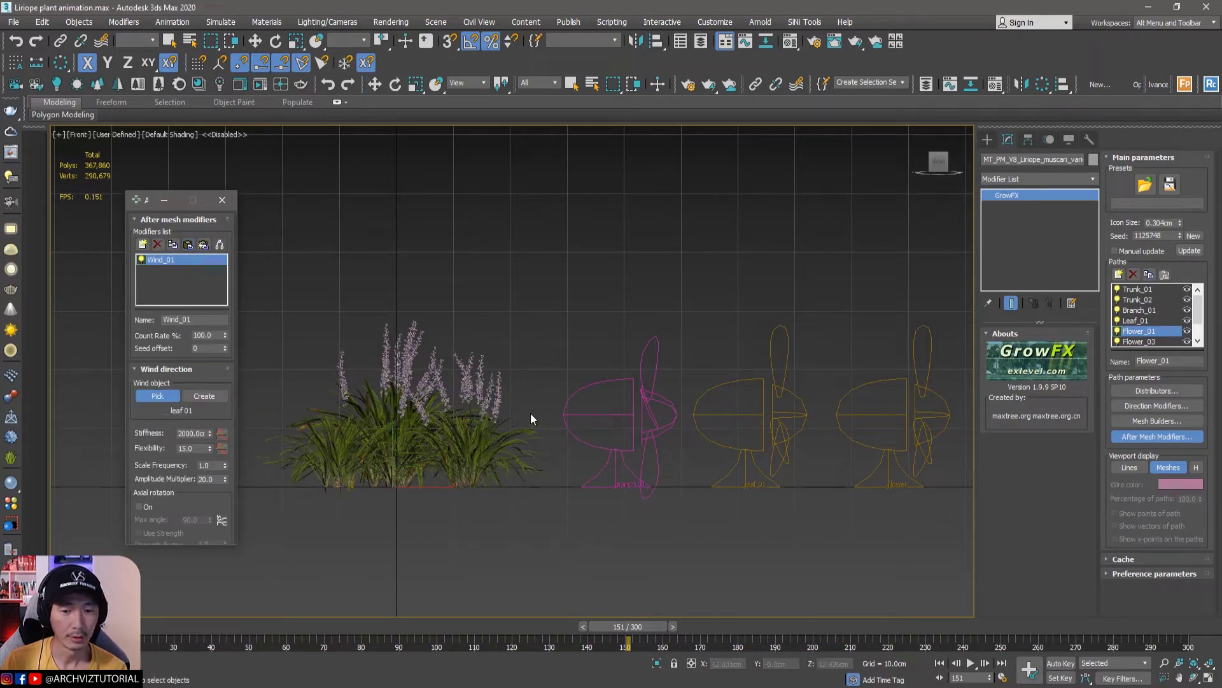
{"action": "left_click", "coordinate": [921, 415]}
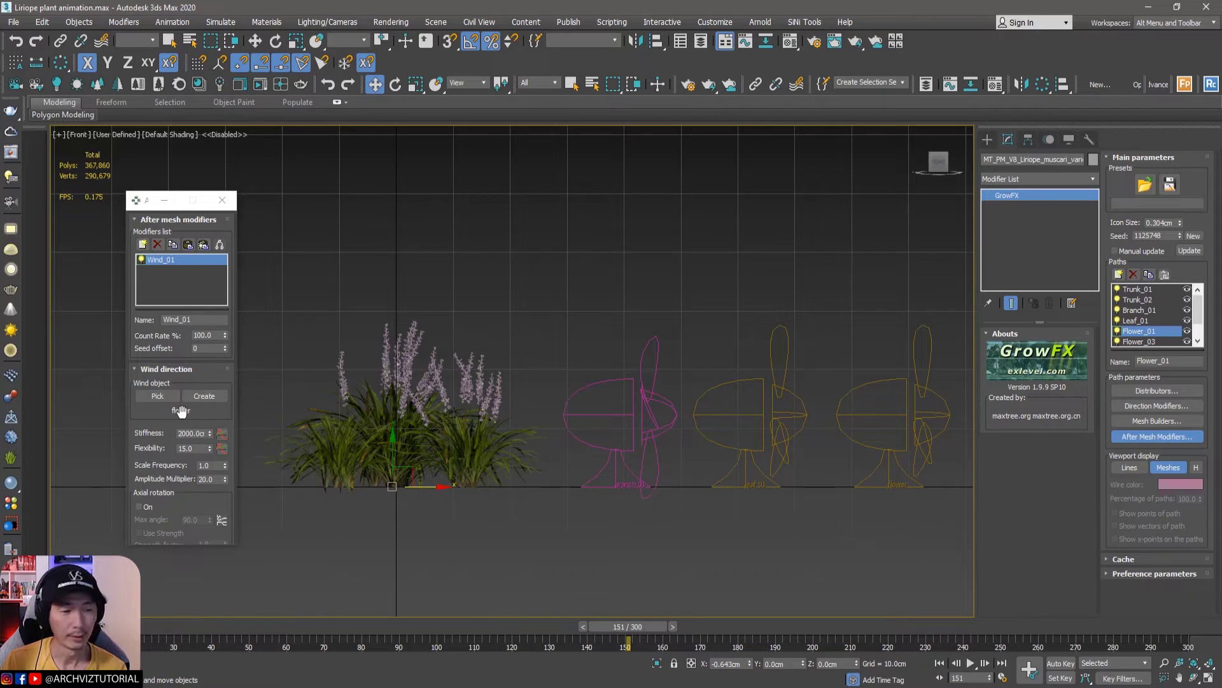
{"action": "right_click", "coordinate": [823, 300]}
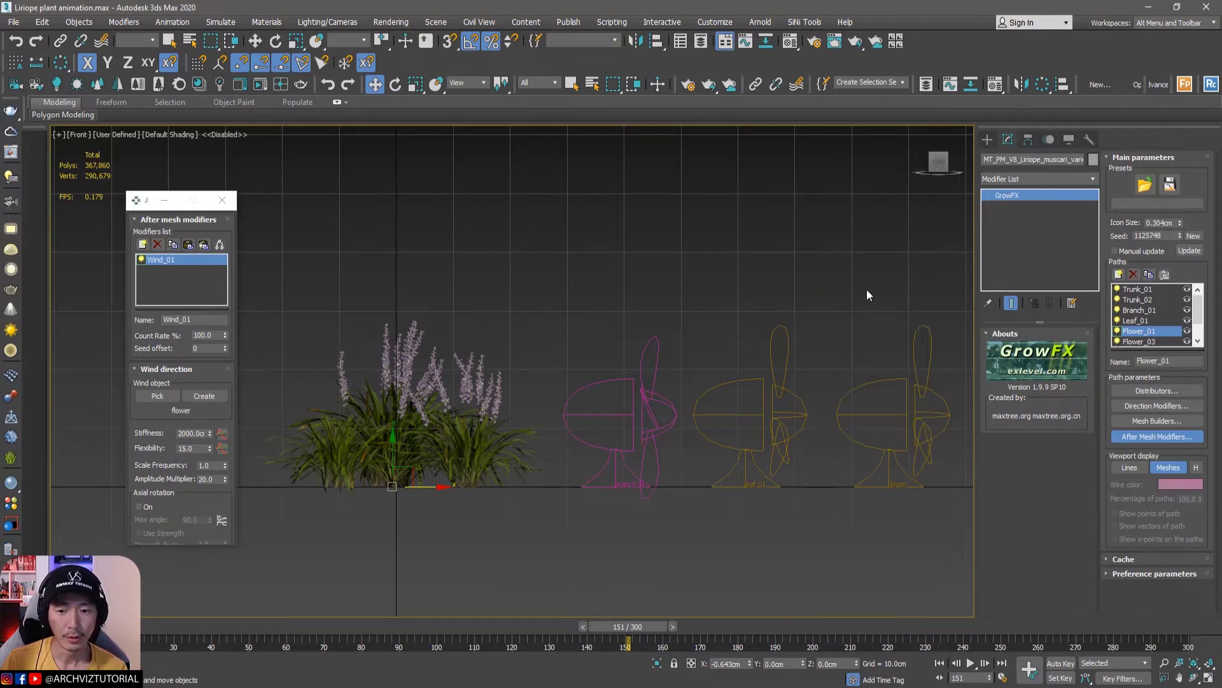
{"action": "left_click_drag", "start_coordinate": [865, 469], "coordinate": [866, 469]}
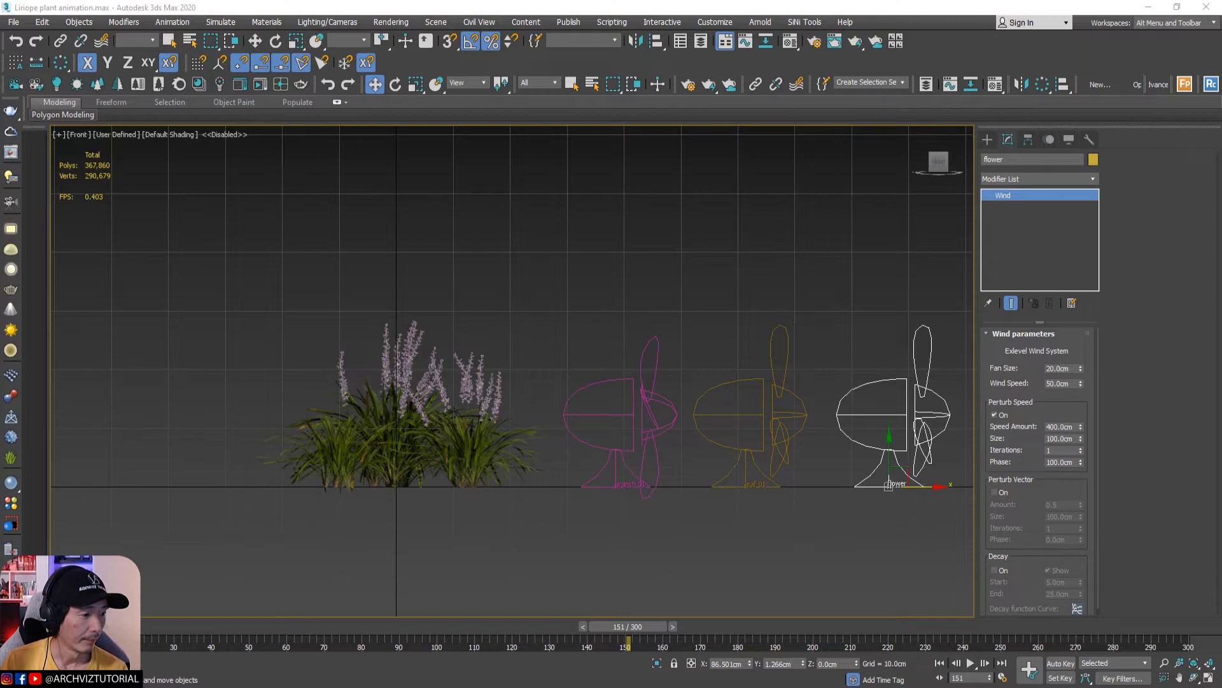
- Set the flower fan's Wind Speed to 1000.0cm, then reselect the GrowFX plant
{"action": "double_click", "coordinate": [1054, 383]}
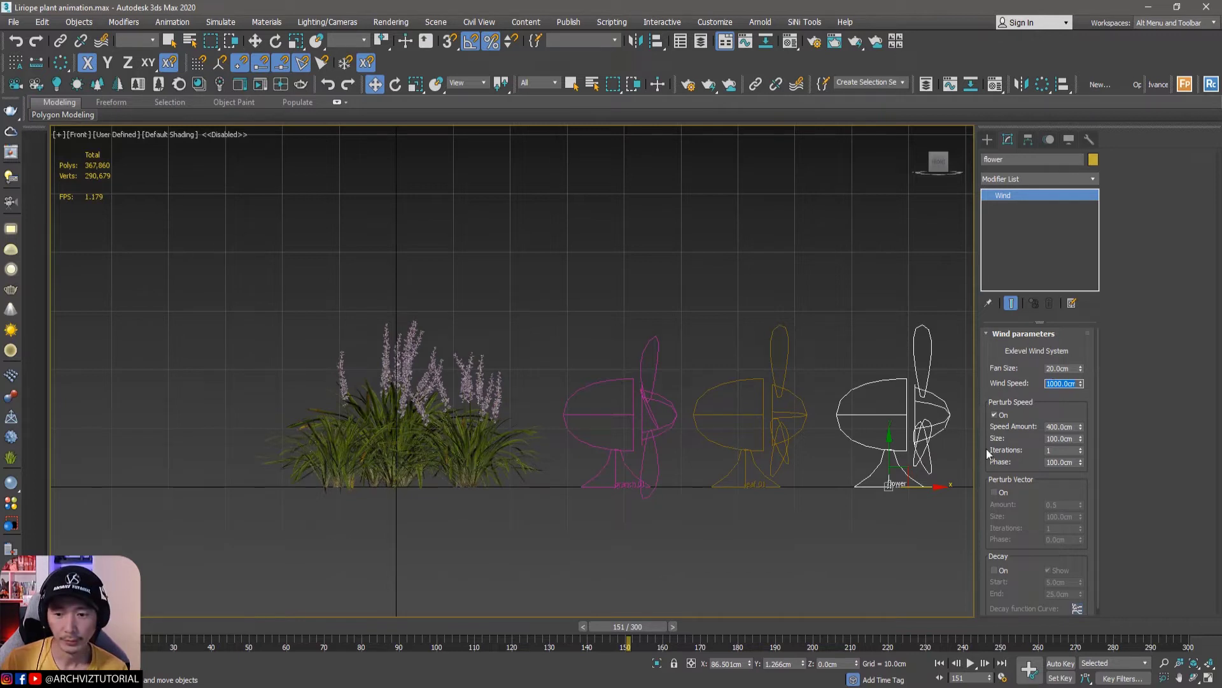
{"action": "left_click_drag", "start_coordinate": [1022, 446], "coordinate": [1017, 428]}
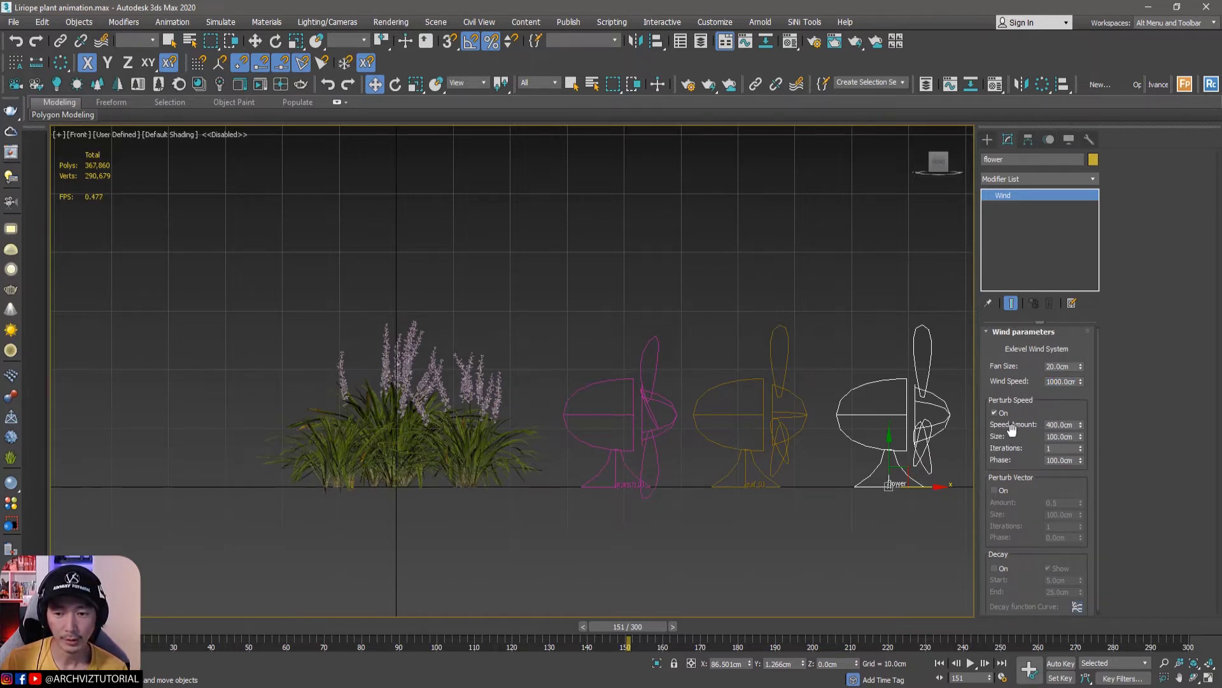
{"action": "left_click_drag", "start_coordinate": [1019, 437], "coordinate": [1024, 451]}
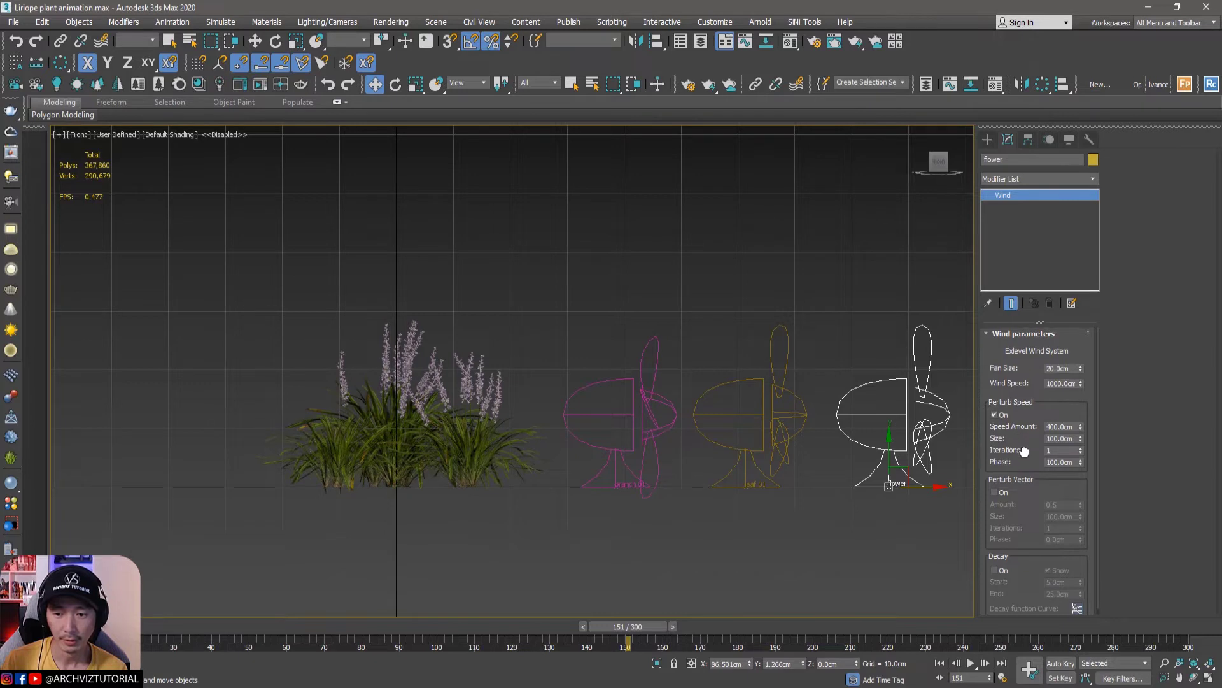
{"action": "left_click", "coordinate": [784, 275]}
{"action": "left_click", "coordinate": [375, 476]}
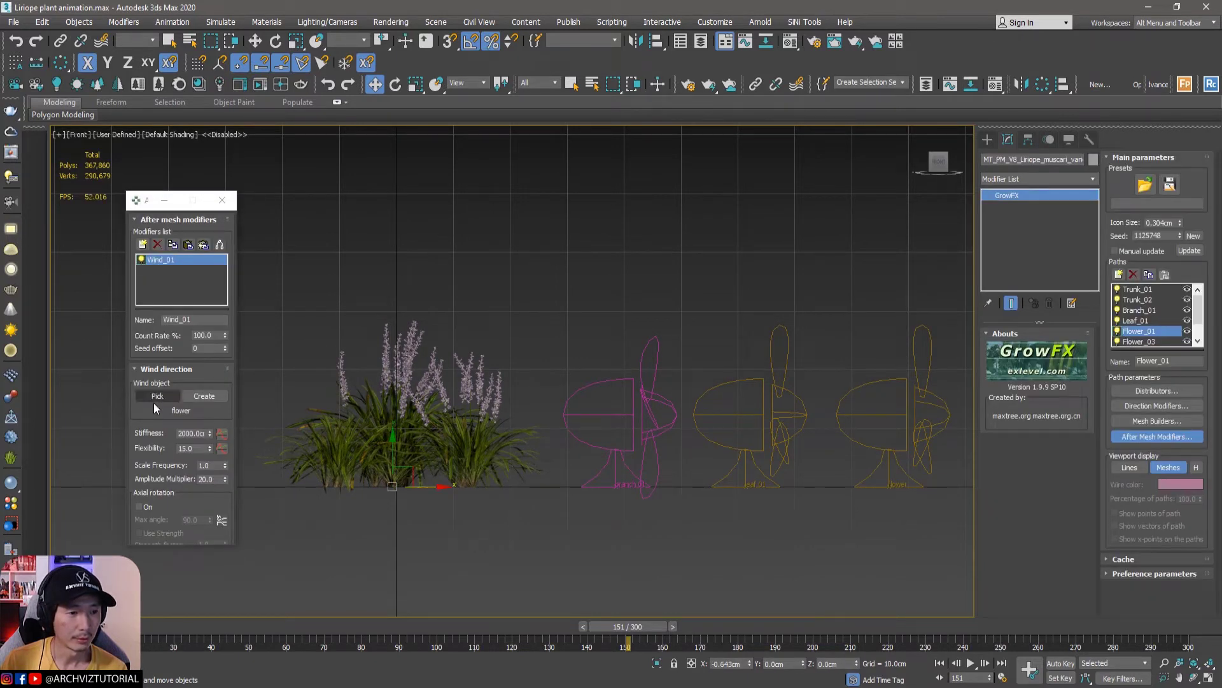
{"action": "scroll", "coordinate": [141, 444], "scroll_direction": "down", "scroll_amount": 1}
{"action": "scroll", "coordinate": [141, 444], "scroll_direction": "up", "scroll_amount": 1}
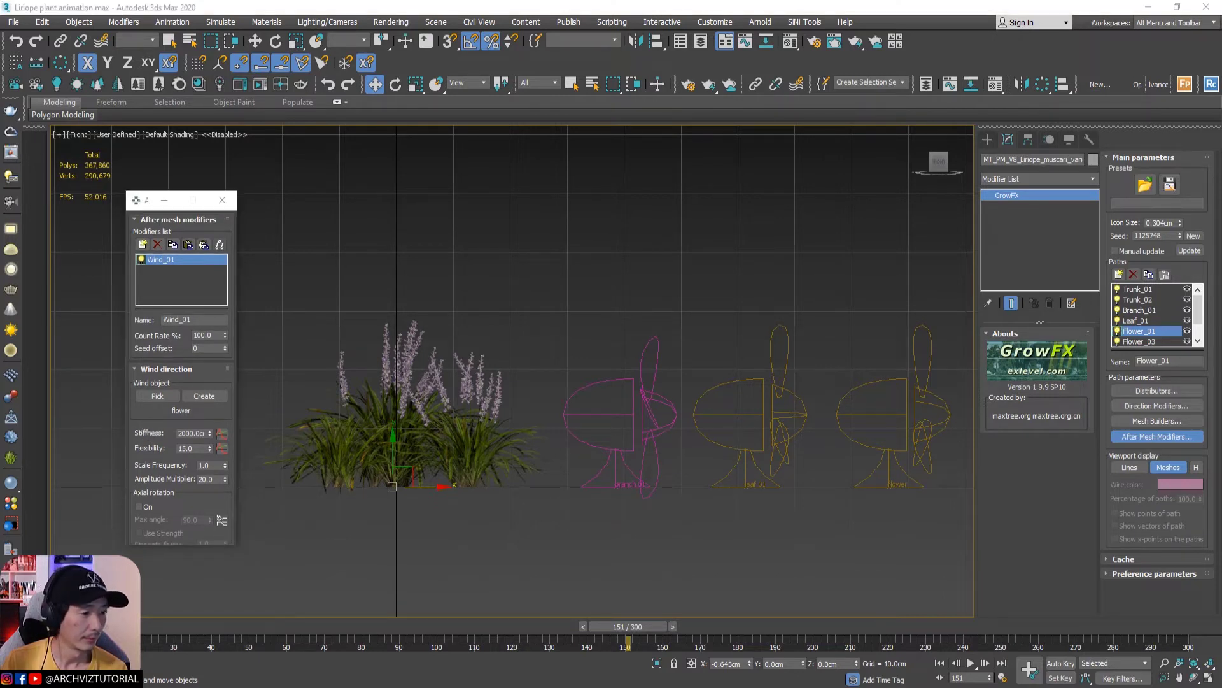
- Set Flower_01's Wind_01 Stiffness to 3000.0 and Flexibility to 300.0
{"action": "double_click", "coordinate": [182, 433]}
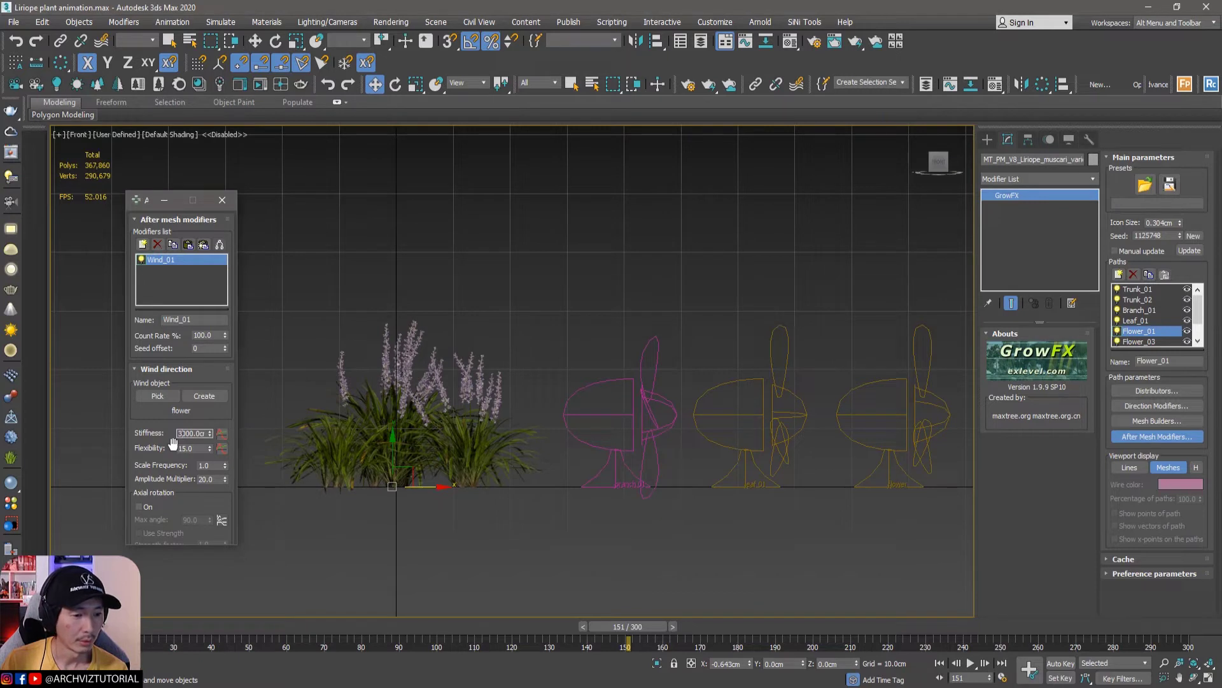
{"action": "key", "text": "Return"}
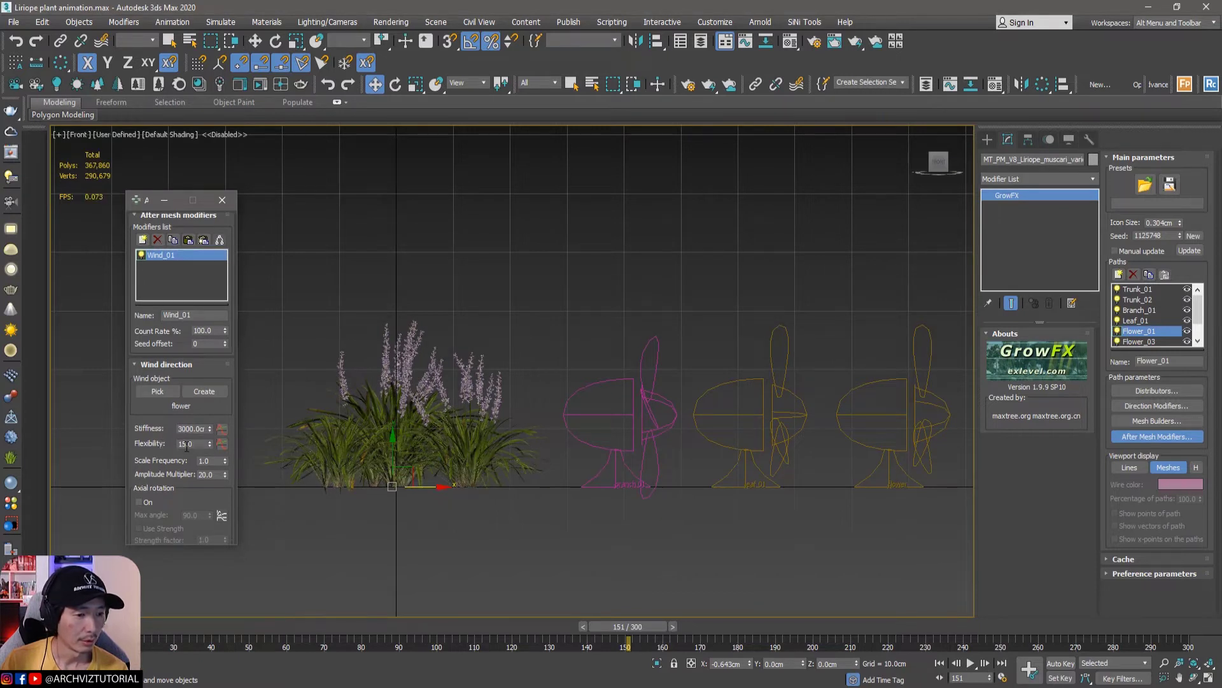
{"action": "double_click", "coordinate": [187, 444]}
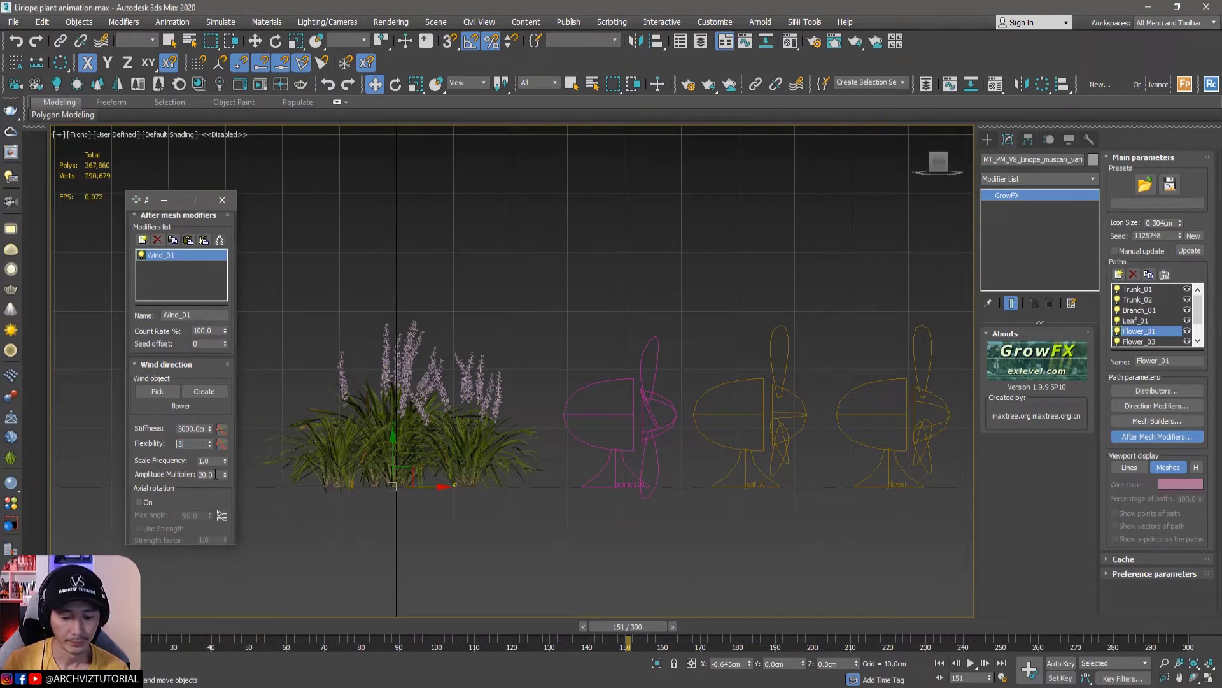
{"action": "key", "text": "Return"}
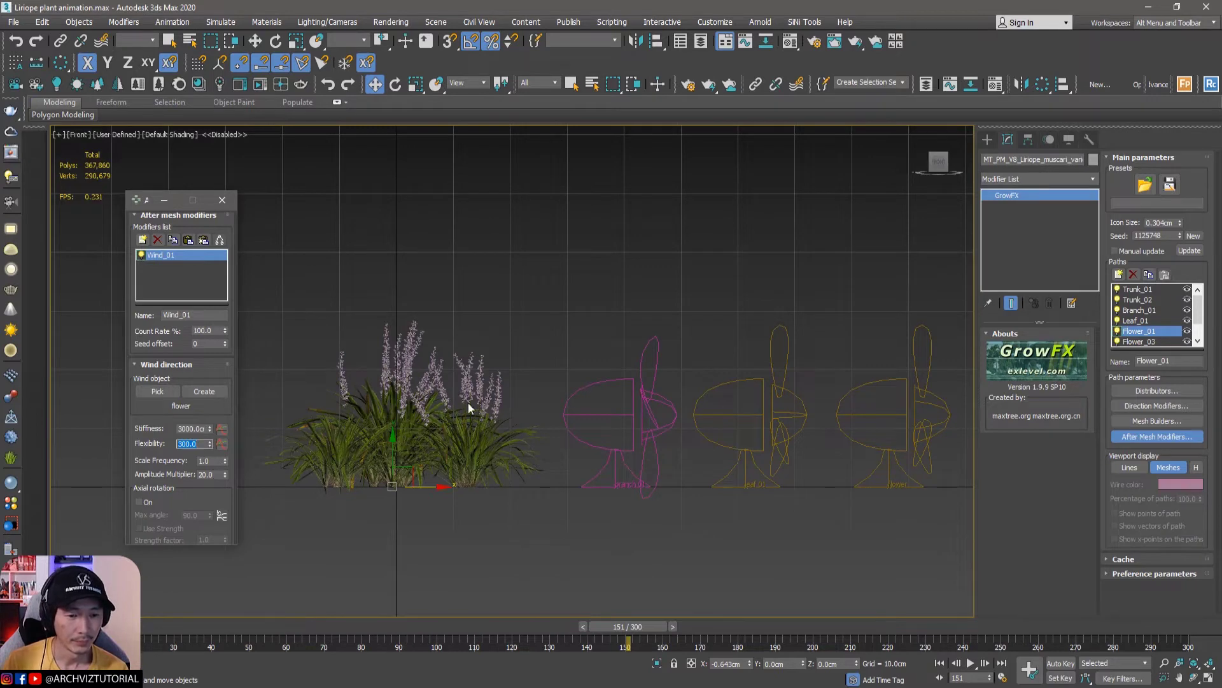
{"action": "scroll", "coordinate": [475, 398], "scroll_direction": "up", "scroll_amount": 8}
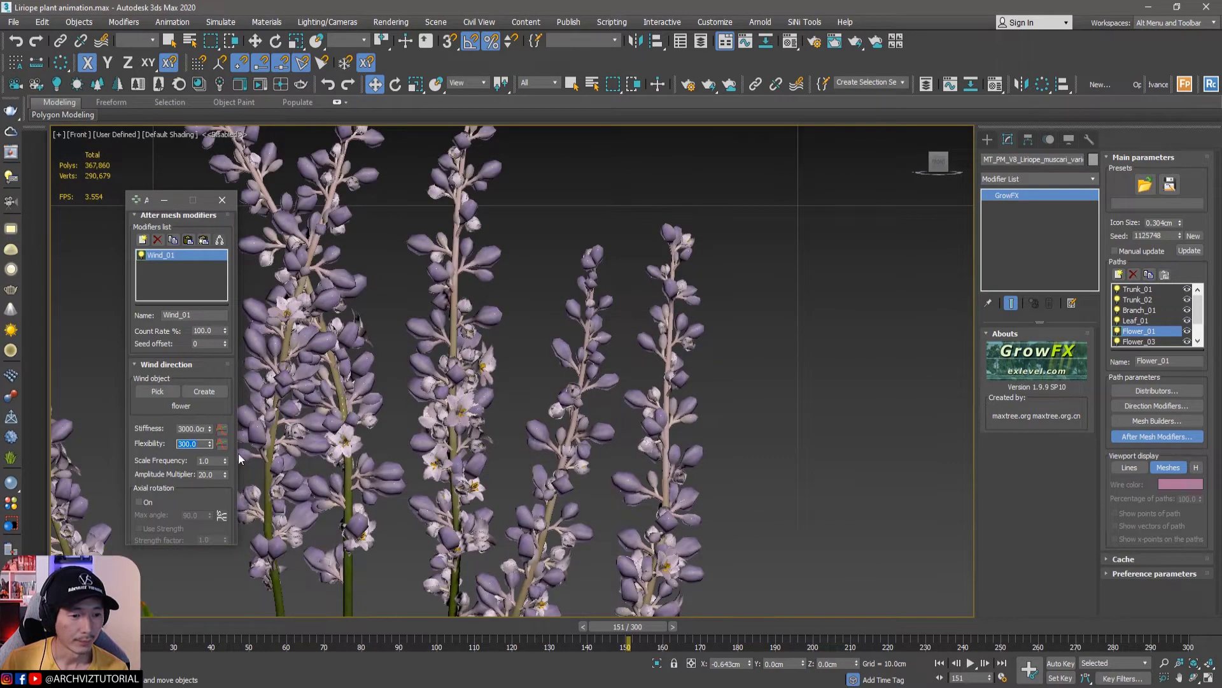
{"action": "scroll", "coordinate": [163, 465], "scroll_direction": "down", "scroll_amount": 1}
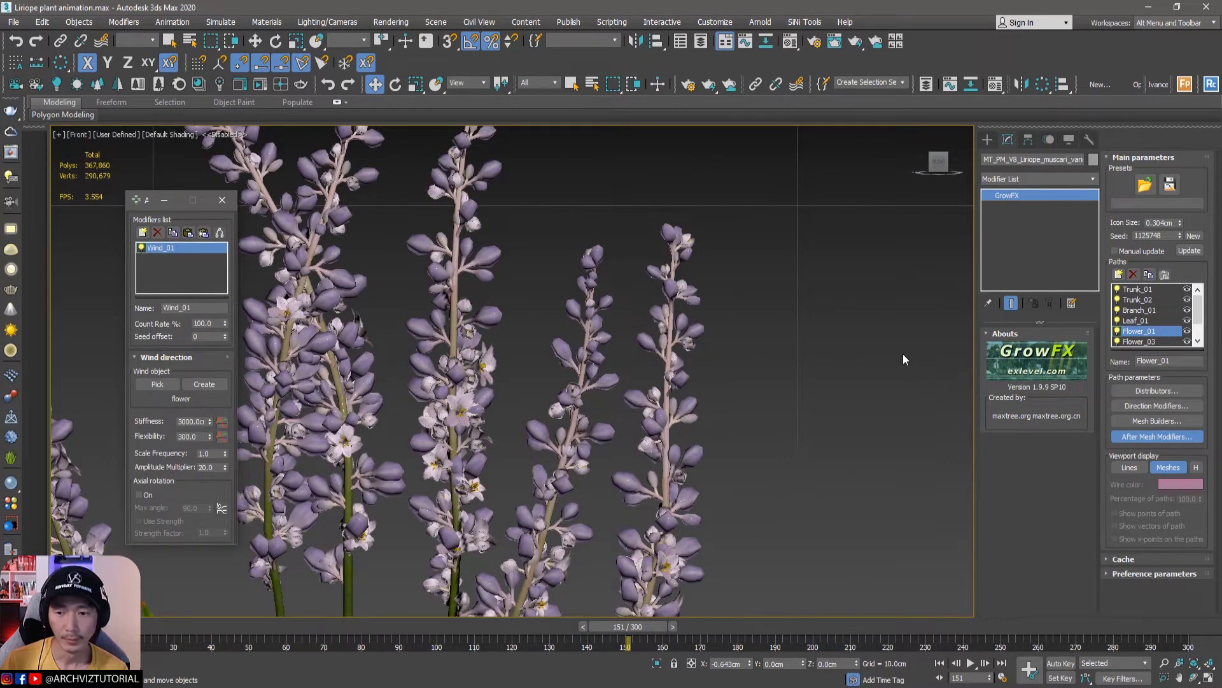
{"action": "scroll", "coordinate": [156, 459], "scroll_direction": "up", "scroll_amount": 2}
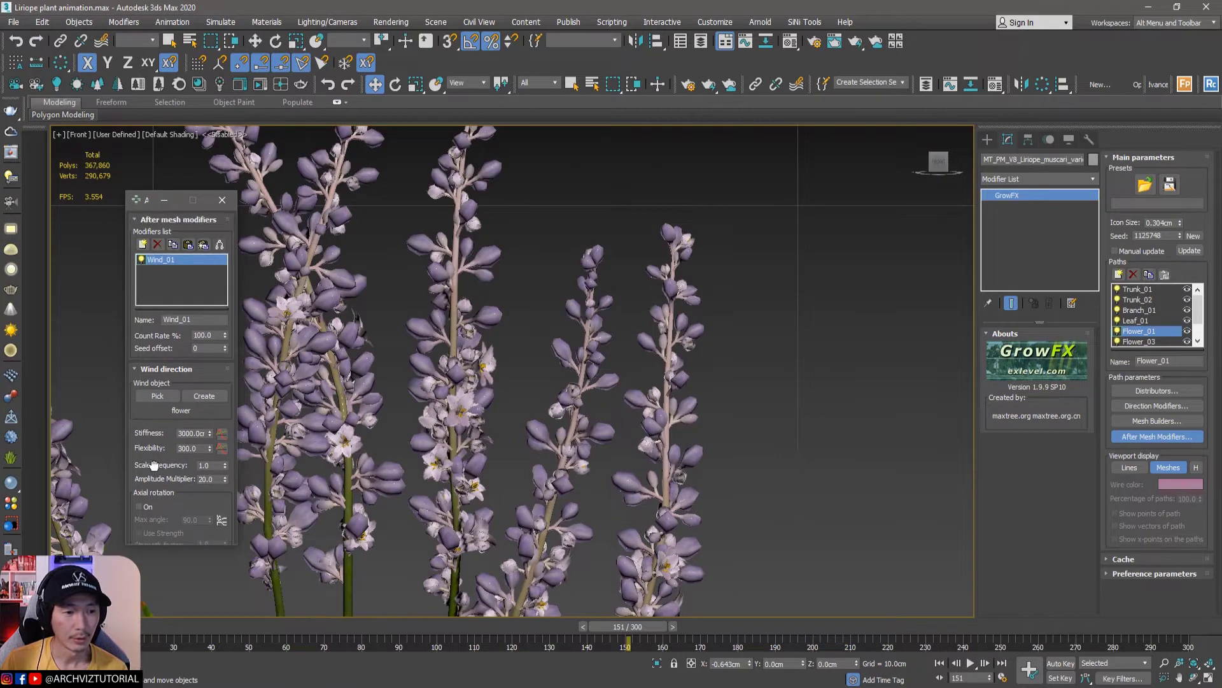
- Delete Flower_03's separate Wind_02 modifier
{"action": "left_click", "coordinate": [173, 248]}
{"action": "scroll", "coordinate": [1149, 319], "scroll_direction": "down", "scroll_amount": 2}
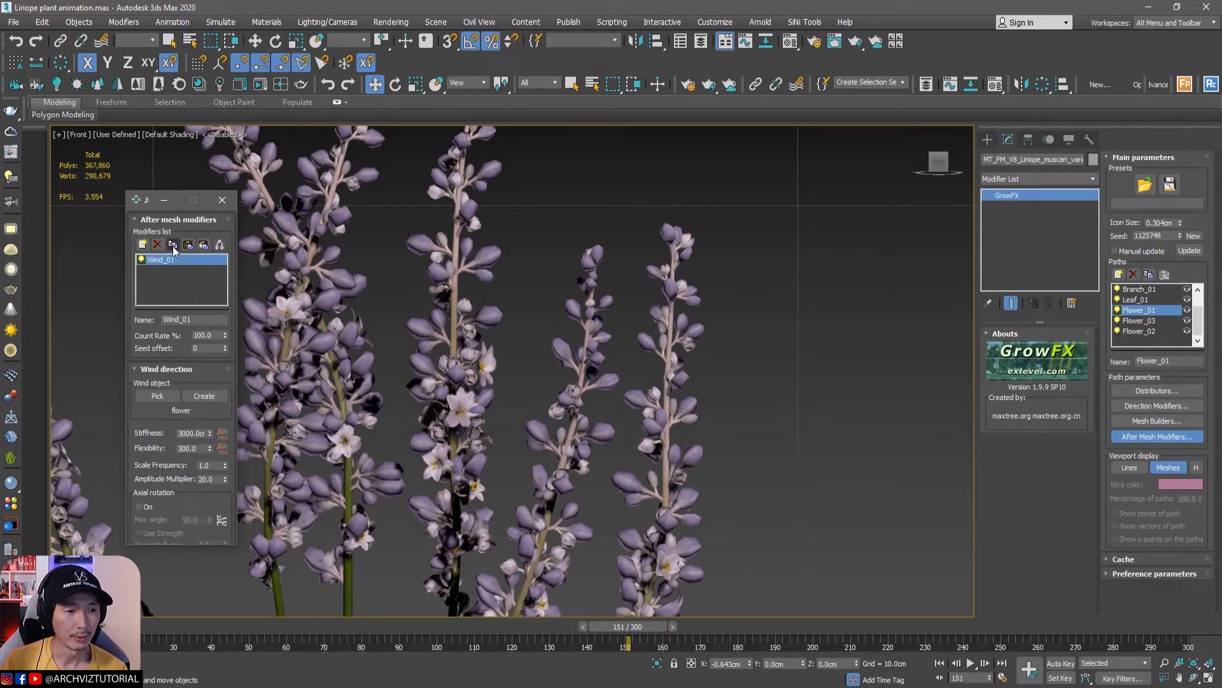
{"action": "left_click", "coordinate": [1132, 321]}
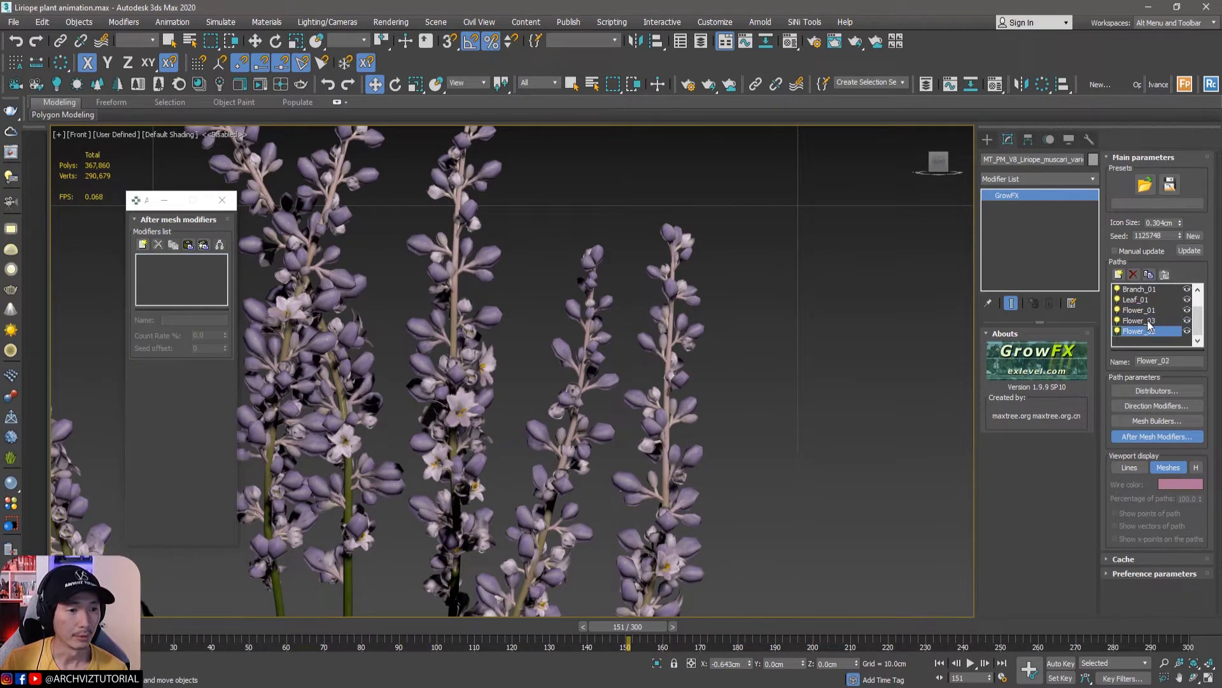
{"action": "left_click", "coordinate": [158, 247]}
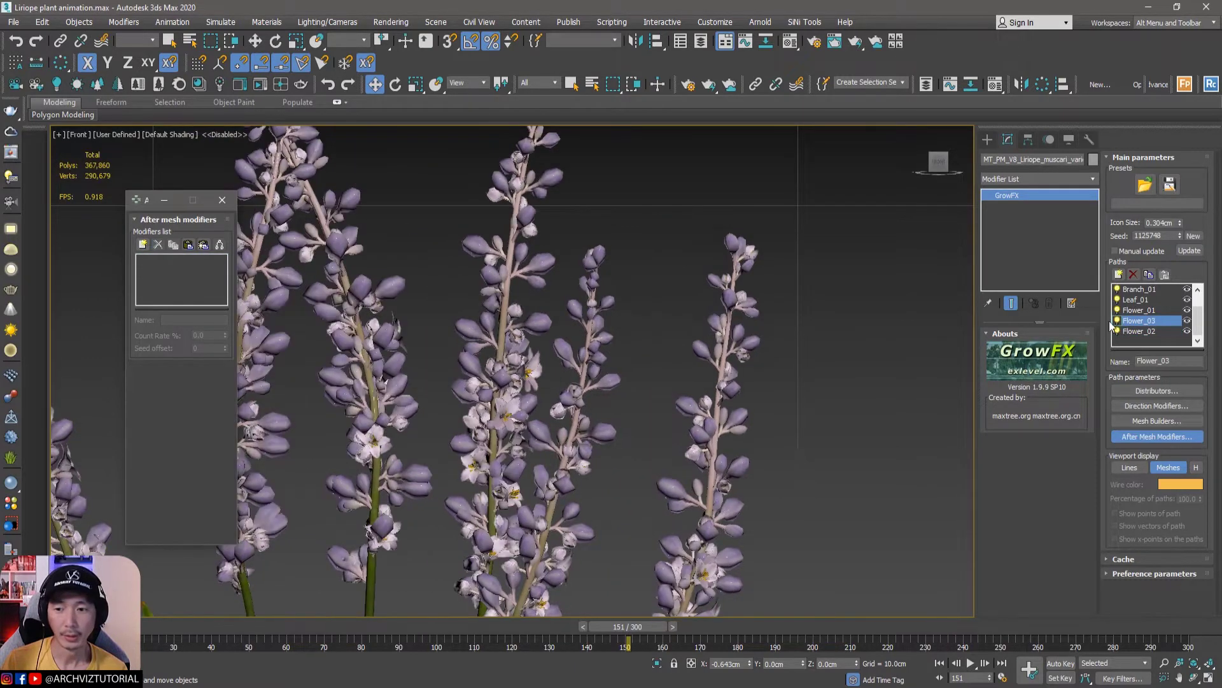
- Paste Flower_01's Wind_01 as an instance onto Flower_03 and Flower_02
{"action": "left_click", "coordinate": [1135, 311]}
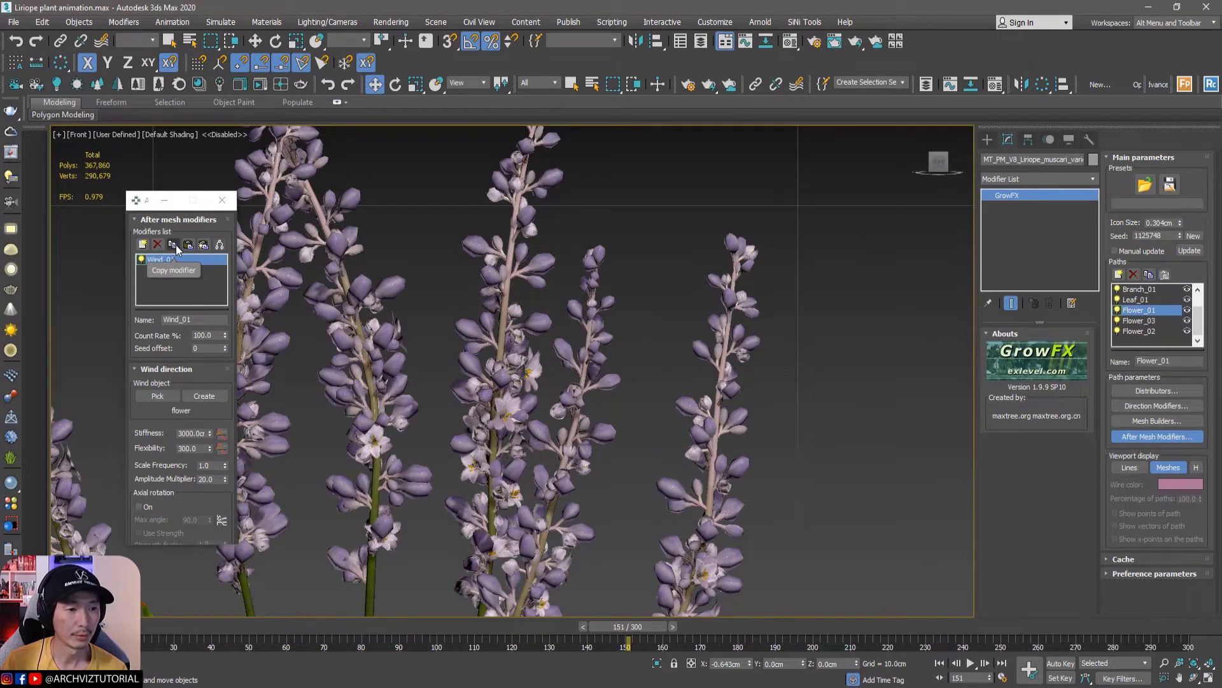
{"action": "left_click", "coordinate": [173, 246]}
{"action": "left_click", "coordinate": [1131, 321]}
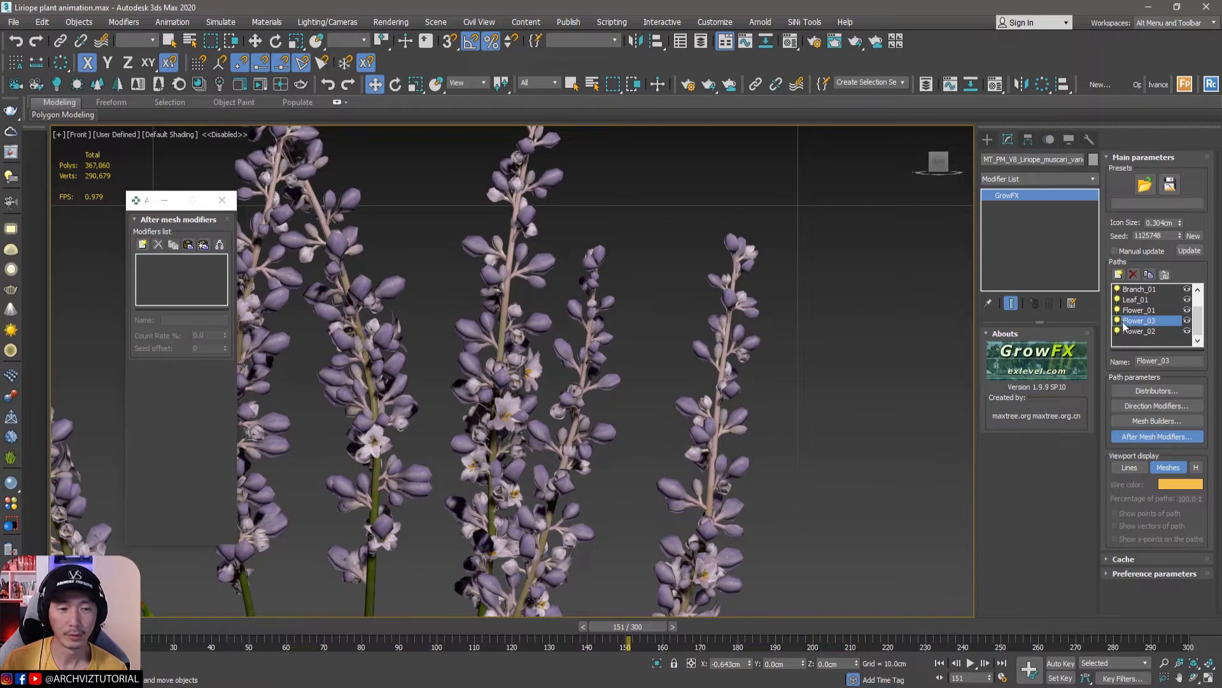
{"action": "left_click", "coordinate": [202, 245]}
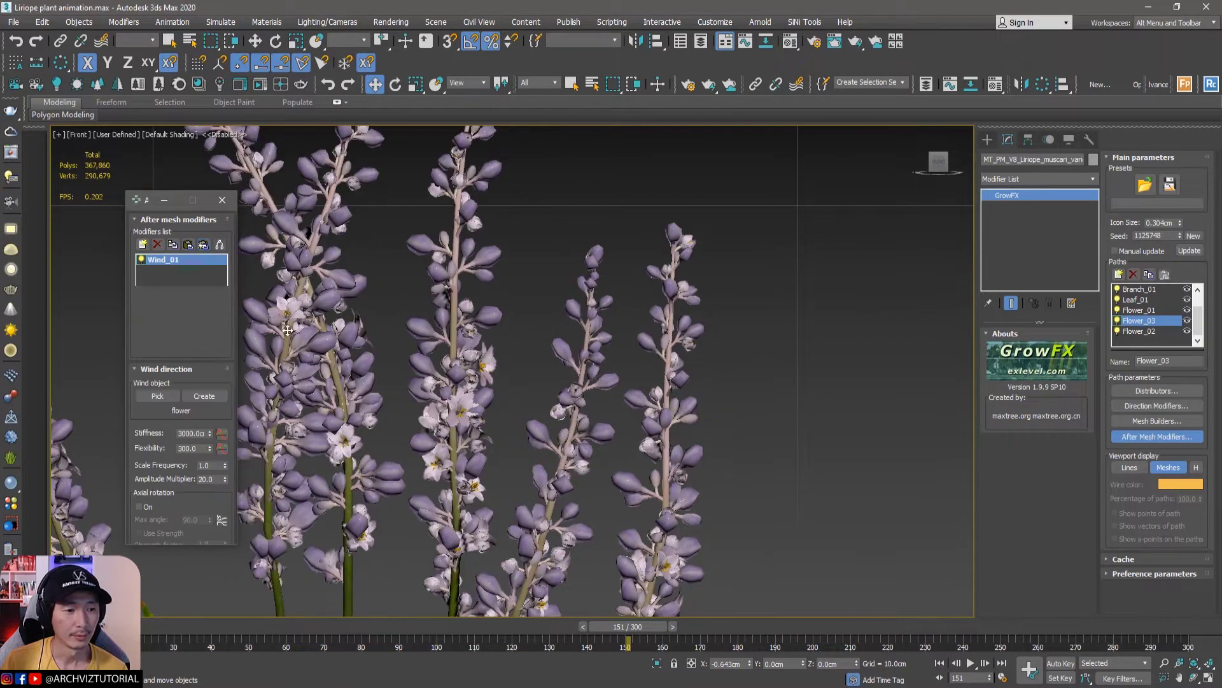
{"action": "left_click", "coordinate": [1134, 331]}
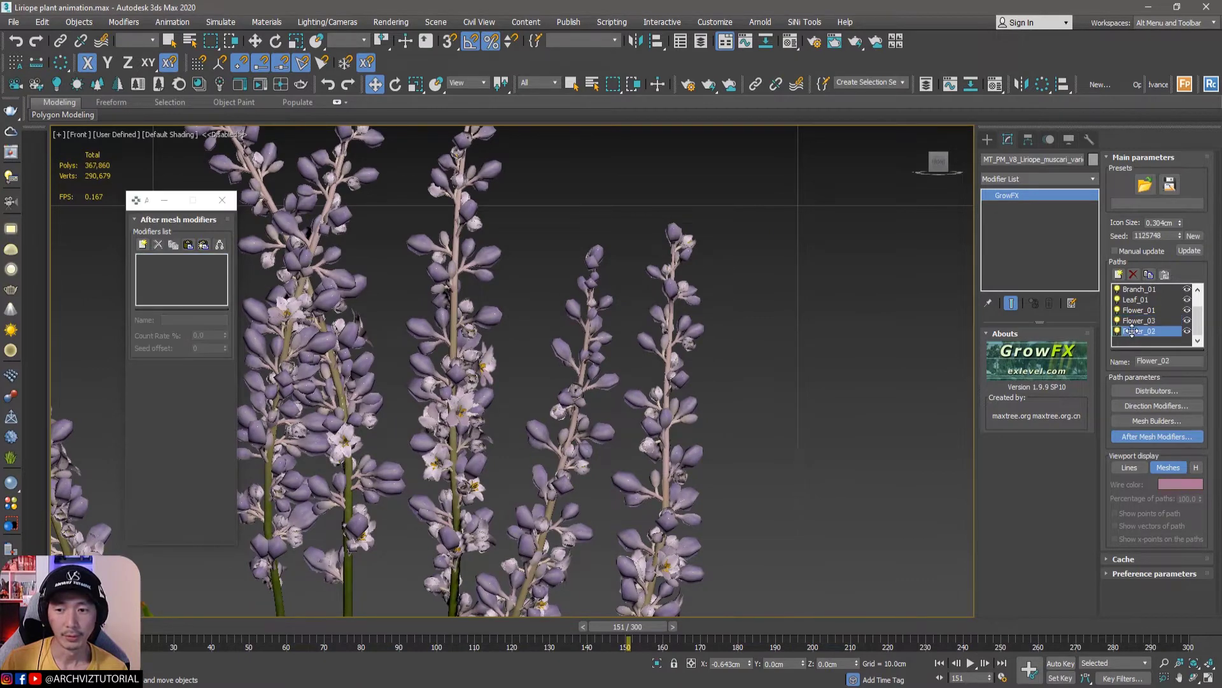
{"action": "left_click", "coordinate": [204, 245]}
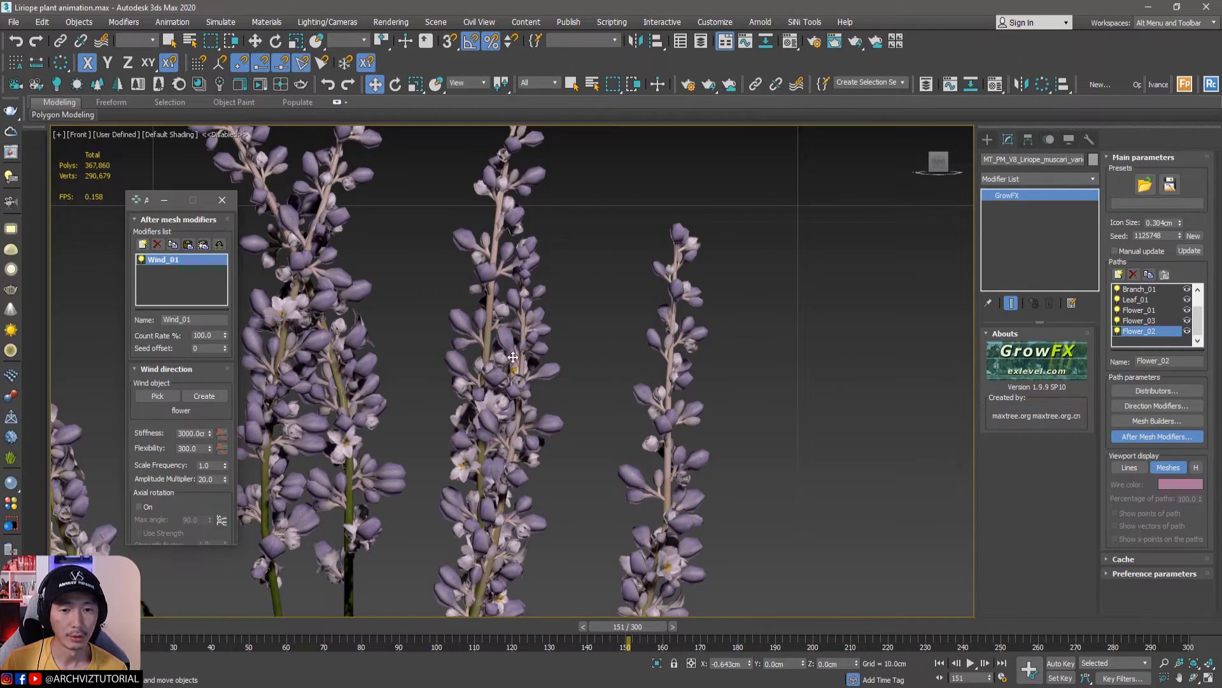
- Play the wind animation from frame 0 in the zoomed Front view, then stop it
{"action": "scroll", "coordinate": [577, 384], "scroll_direction": "down", "scroll_amount": 2}
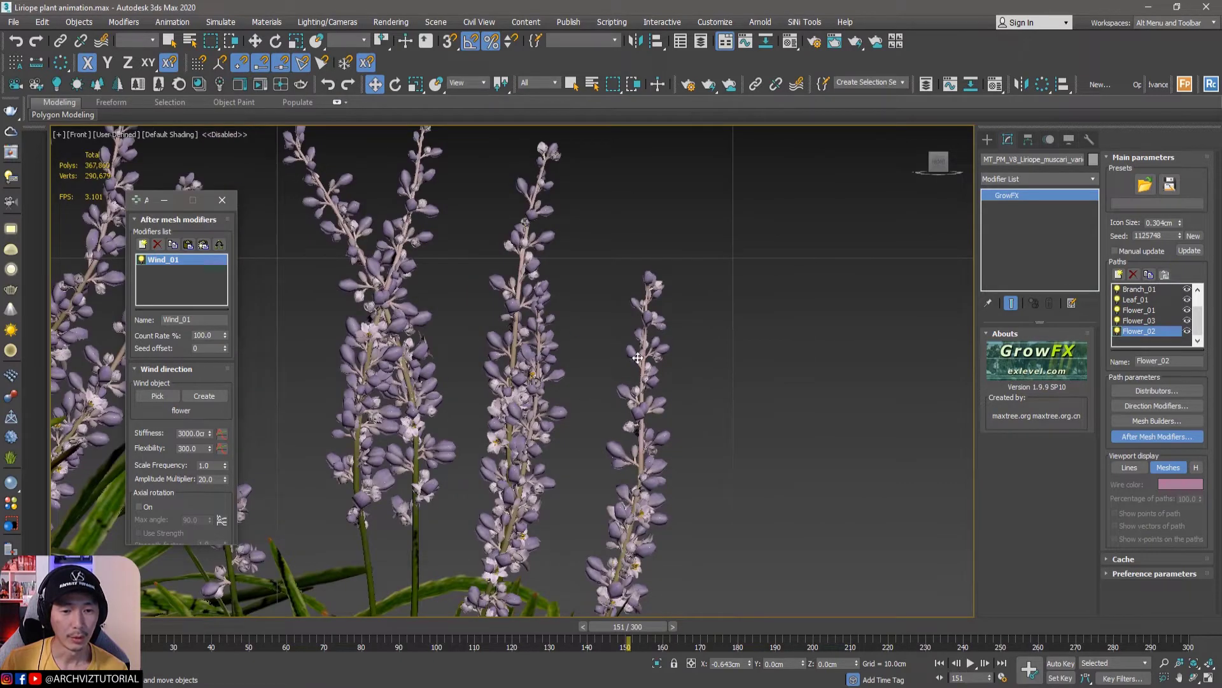
{"action": "scroll", "coordinate": [541, 359], "scroll_direction": "up", "scroll_amount": 3}
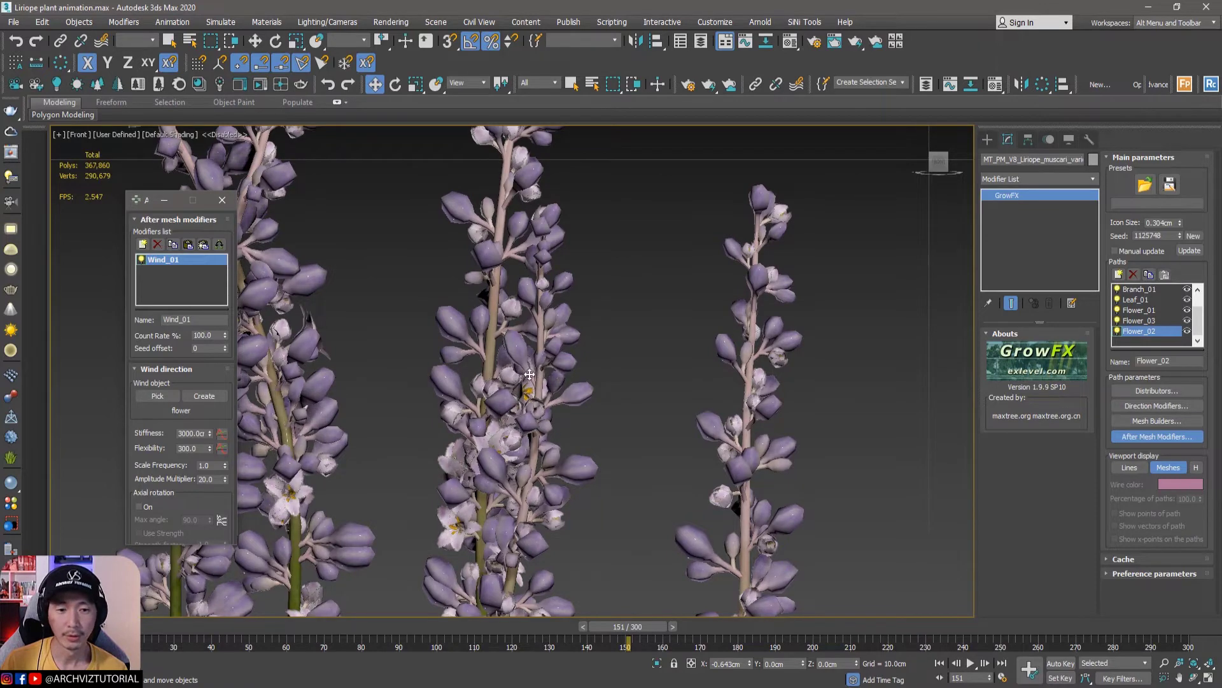
{"action": "scroll", "coordinate": [458, 508], "scroll_direction": "down", "scroll_amount": 1}
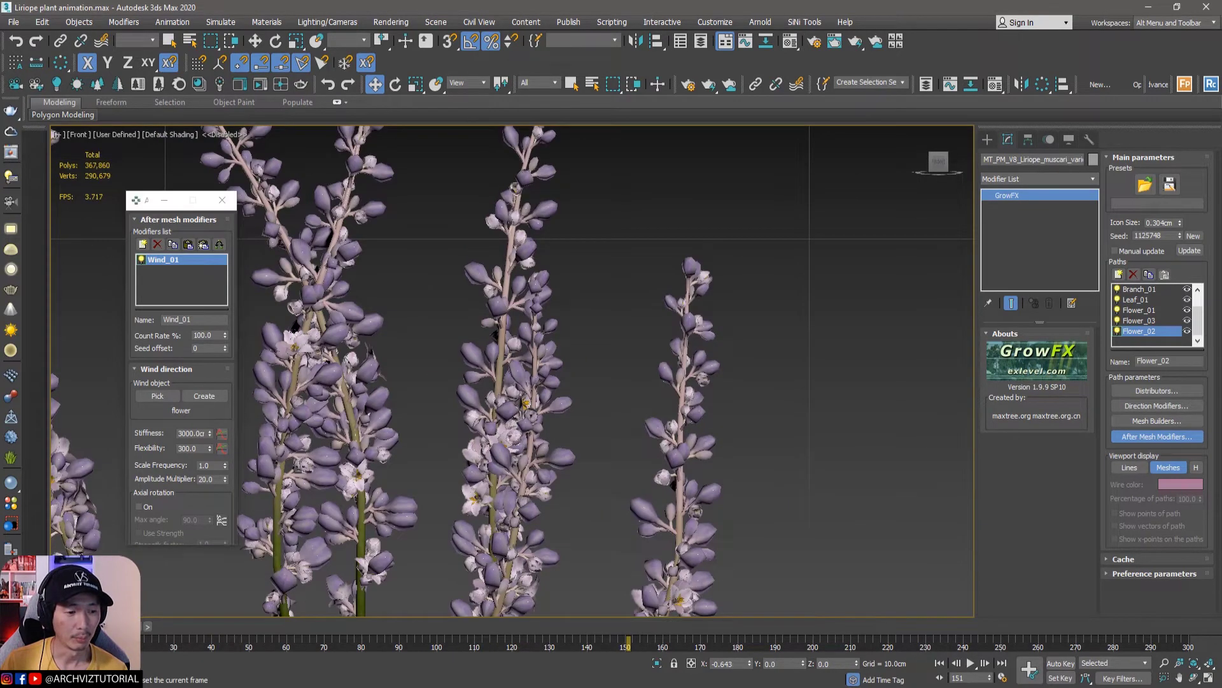
{"action": "key", "text": "Home"}
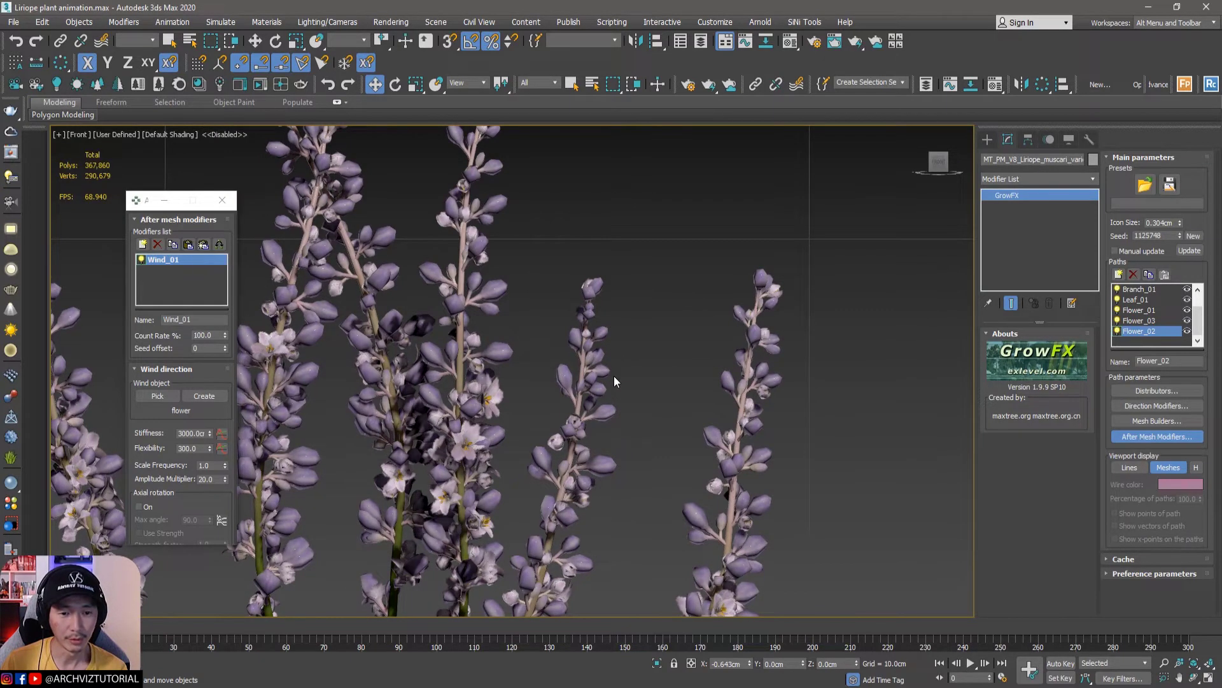
{"action": "key", "text": "slash"}
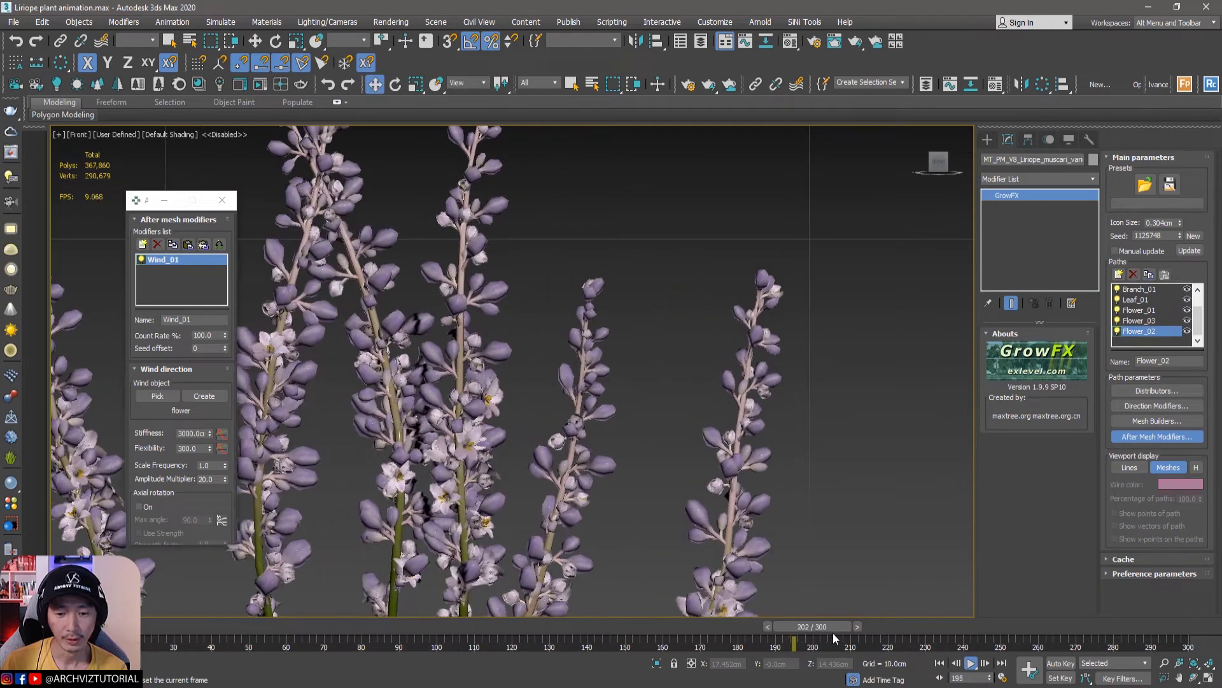
{"action": "left_click", "coordinate": [862, 629]}
- Rewind to near frame 0, replay the animation, and stop it at frame 191
{"action": "left_click_drag", "start_coordinate": [862, 629], "coordinate": [89, 599]}
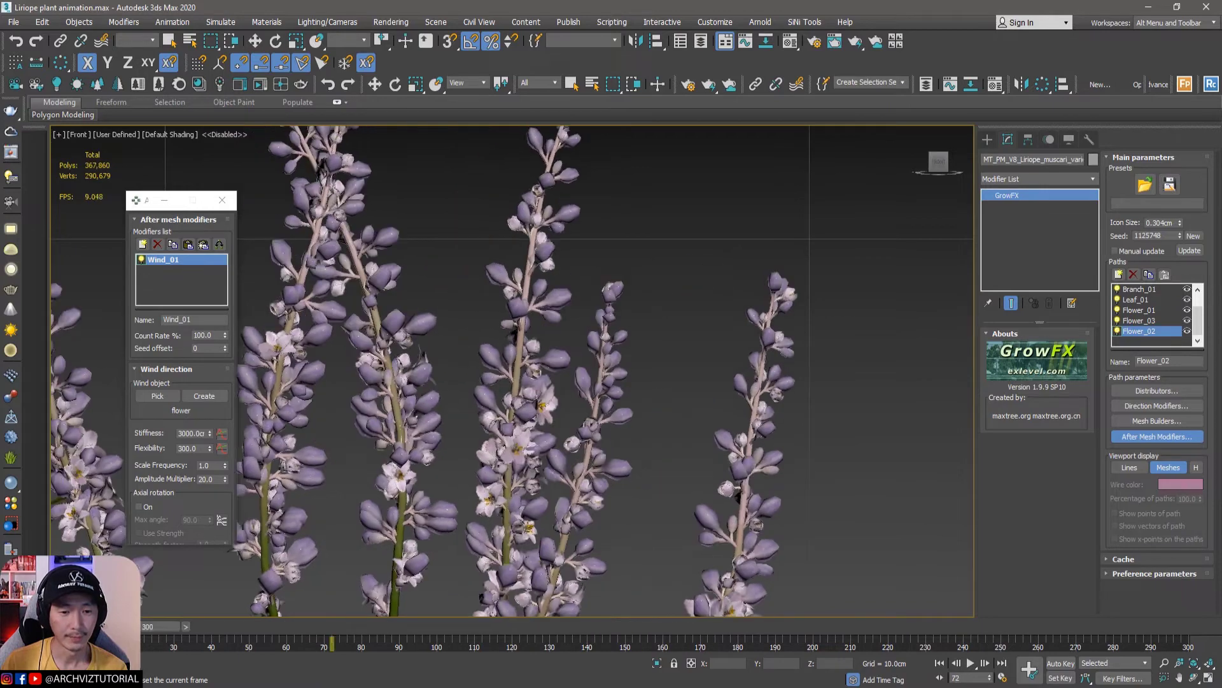
{"action": "key", "text": "/"}
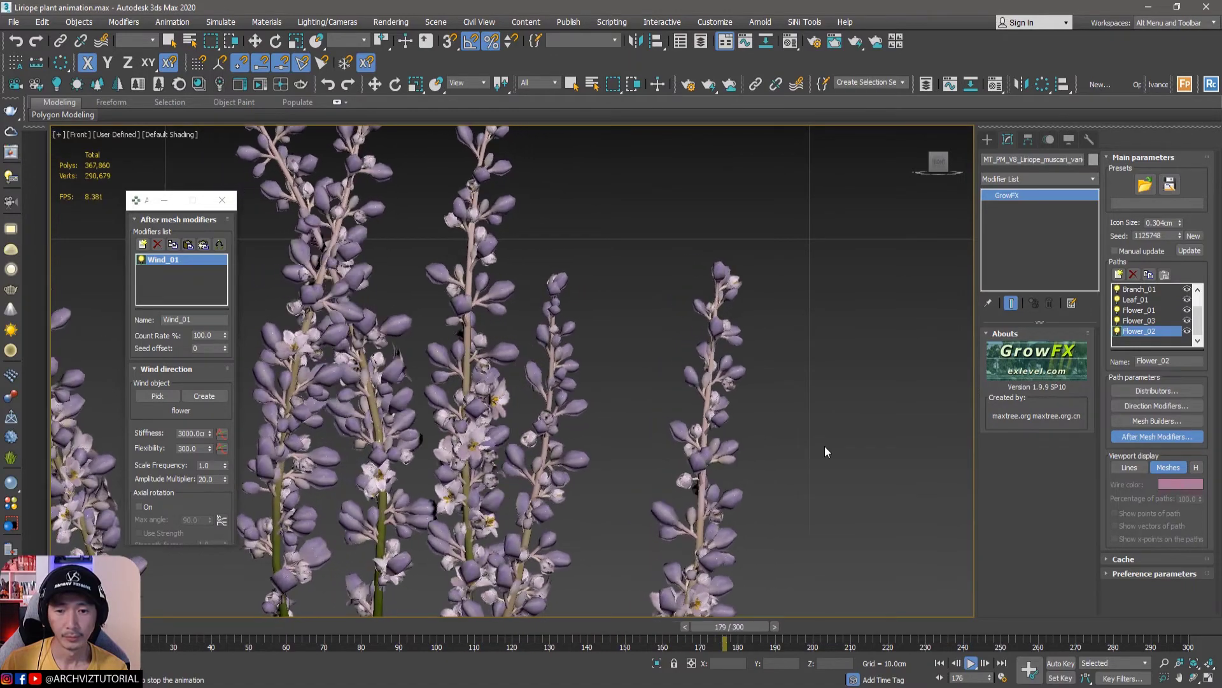
{"action": "key", "text": "w"}
{"action": "left_click", "coordinate": [751, 421]}
{"action": "scroll", "coordinate": [751, 421], "scroll_direction": "down", "scroll_amount": 8}
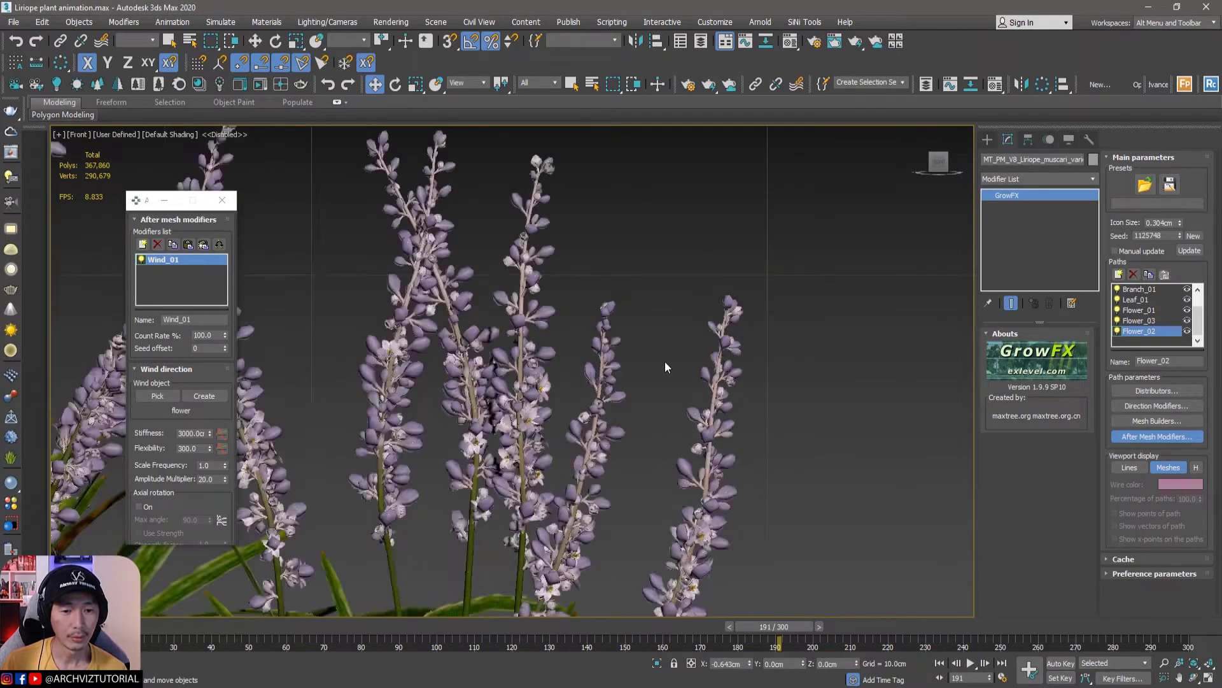
- Deselect the plant, hide the grid, turn on safe frames, and fit the liriope inside the frame
{"action": "middle_click_drag", "start_coordinate": [681, 361], "coordinate": [732, 329]}
{"action": "left_click", "coordinate": [764, 183]}
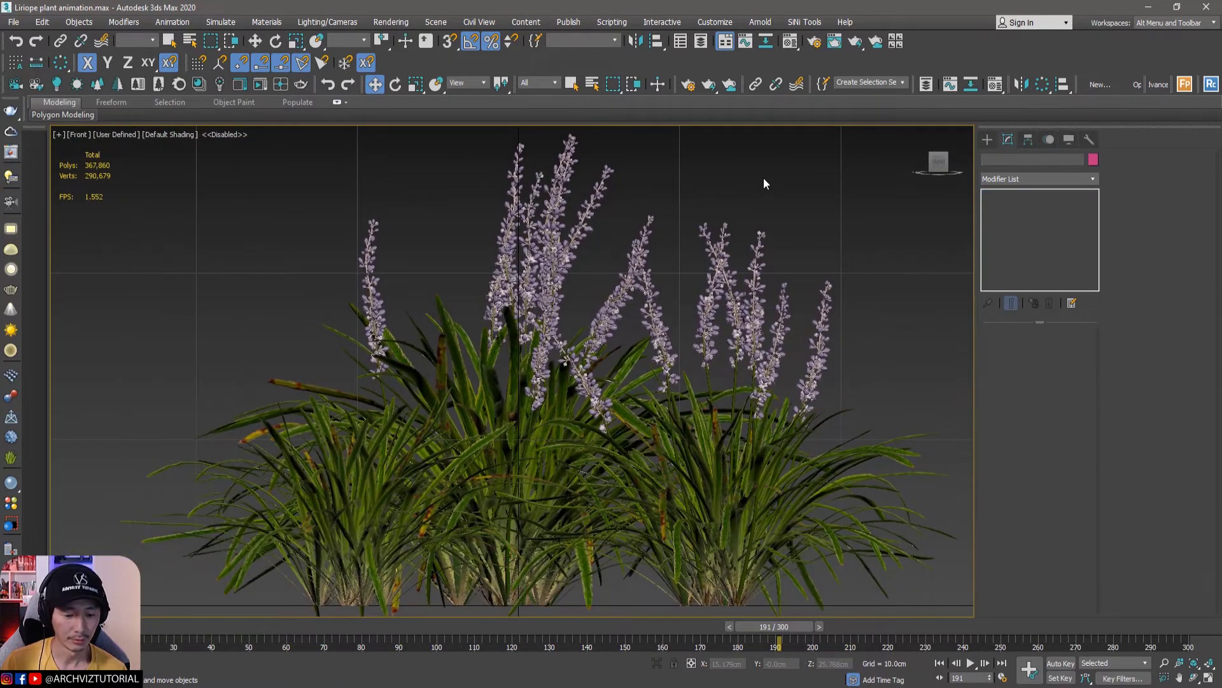
{"action": "key", "text": "g"}
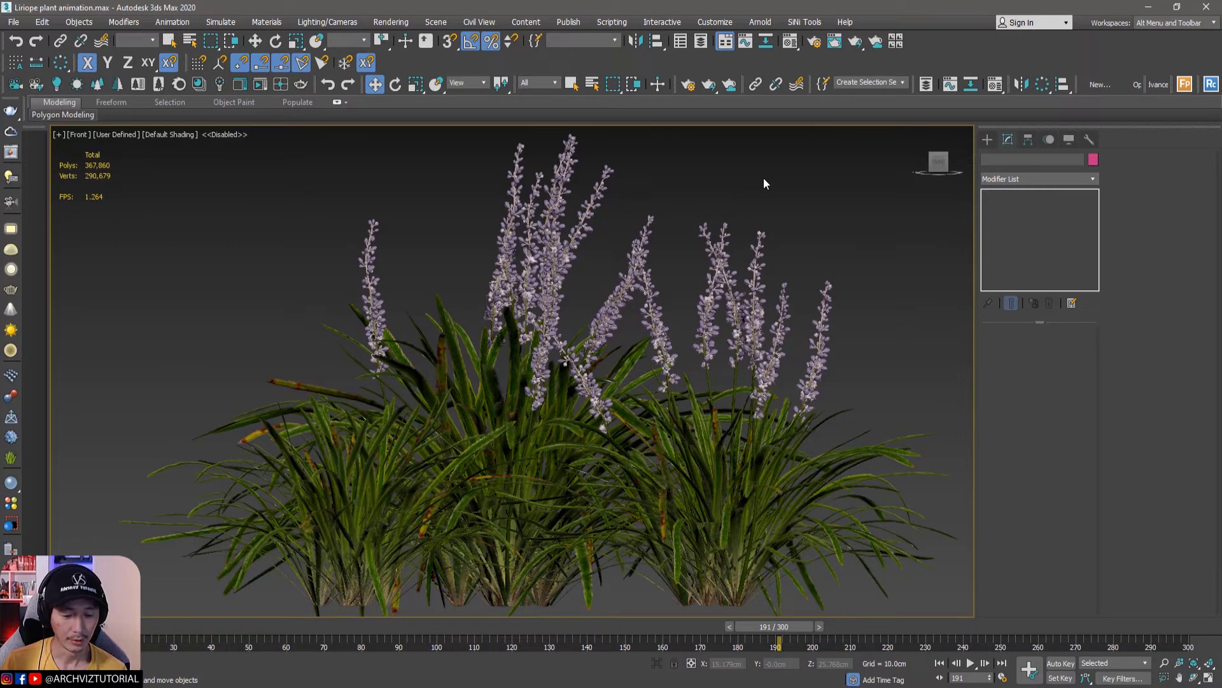
{"action": "key", "text": "shift+f"}
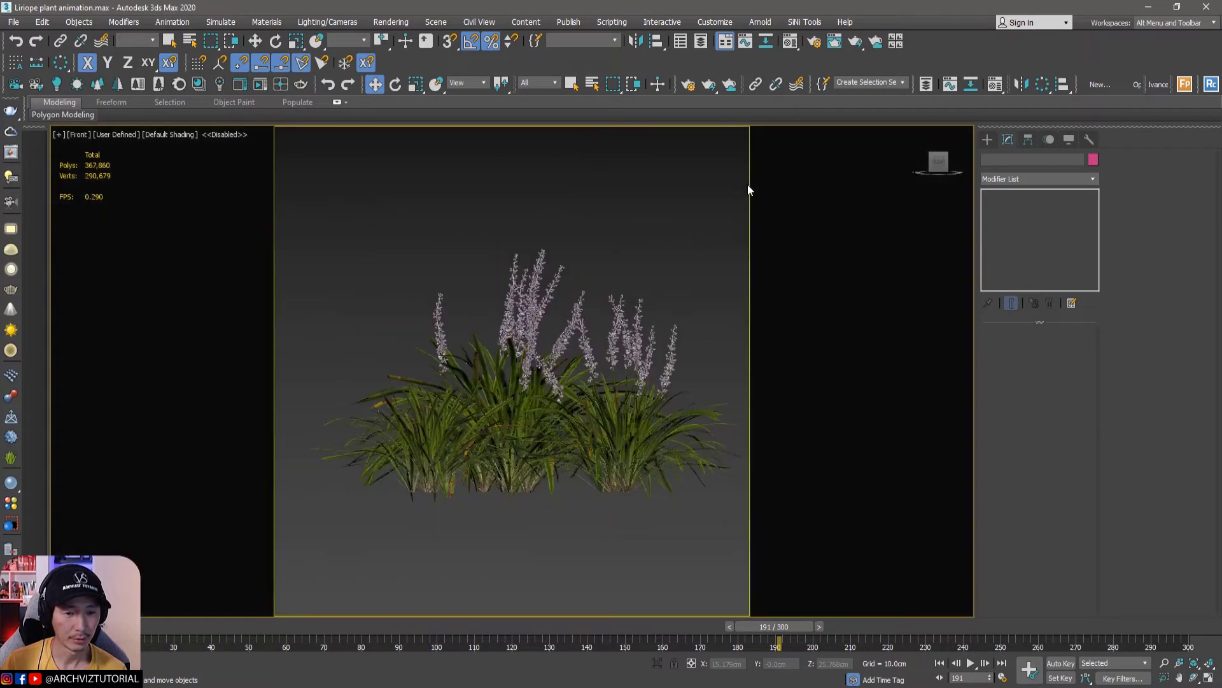
{"action": "scroll", "coordinate": [626, 334], "scroll_direction": "up", "scroll_amount": 6}
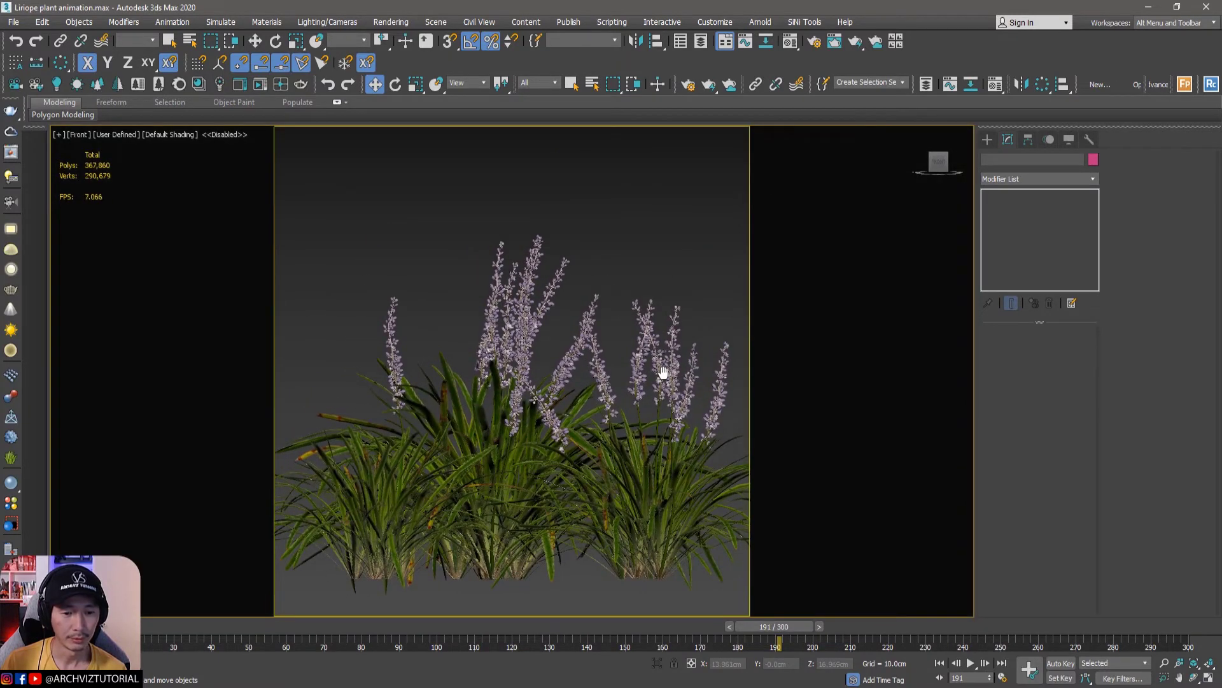
{"action": "middle_click_drag", "start_coordinate": [650, 380], "coordinate": [670, 396]}
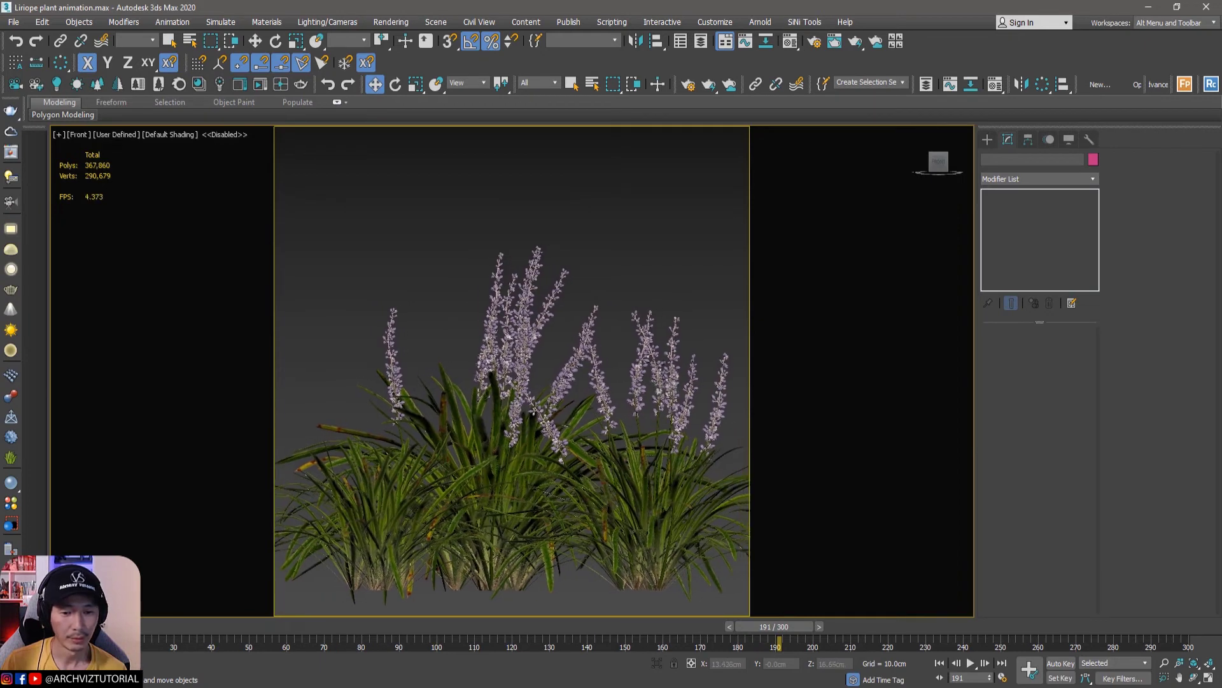
{"action": "left_click", "coordinate": [1165, 663]}
{"action": "scroll", "coordinate": [677, 459], "scroll_direction": "down", "scroll_amount": 3}
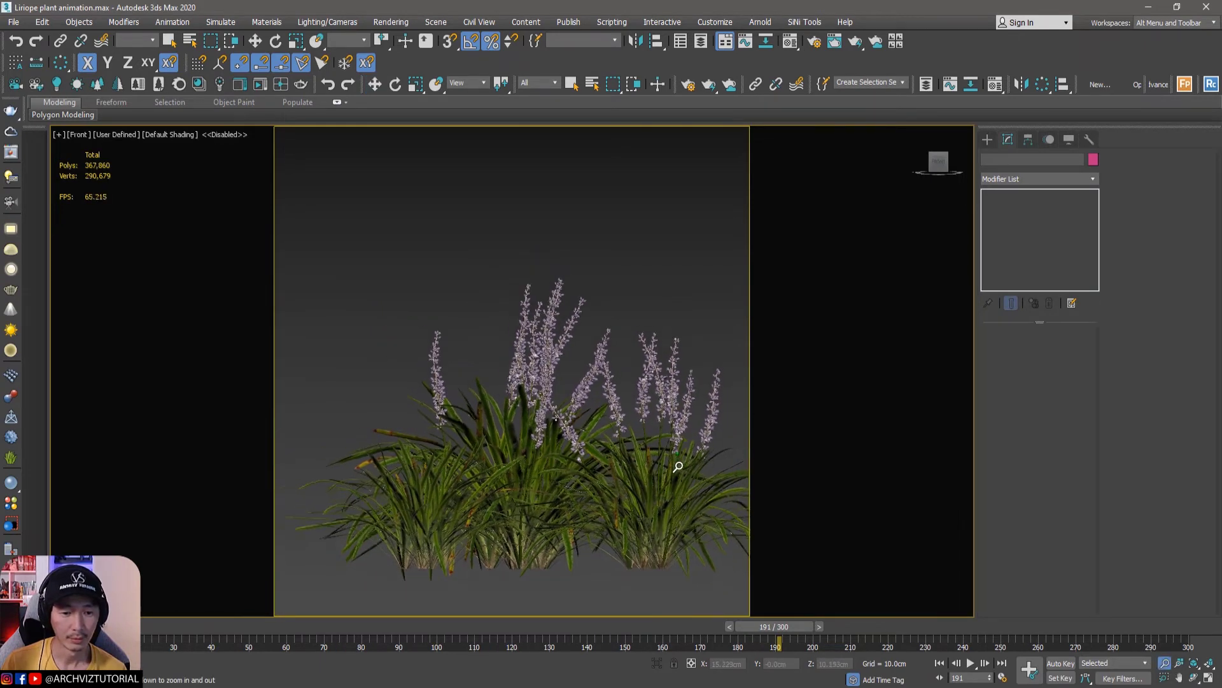
{"action": "scroll", "coordinate": [653, 469], "scroll_direction": "down", "scroll_amount": 5}
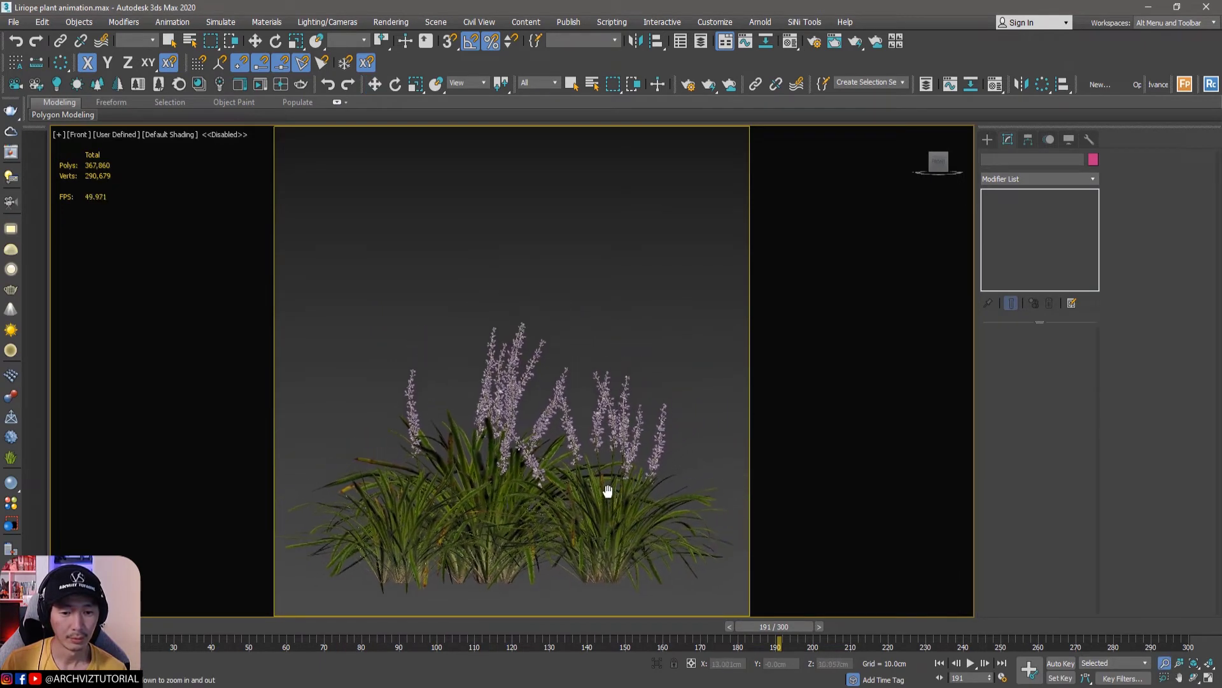
{"action": "middle_click_drag", "start_coordinate": [615, 485], "coordinate": [623, 487]}
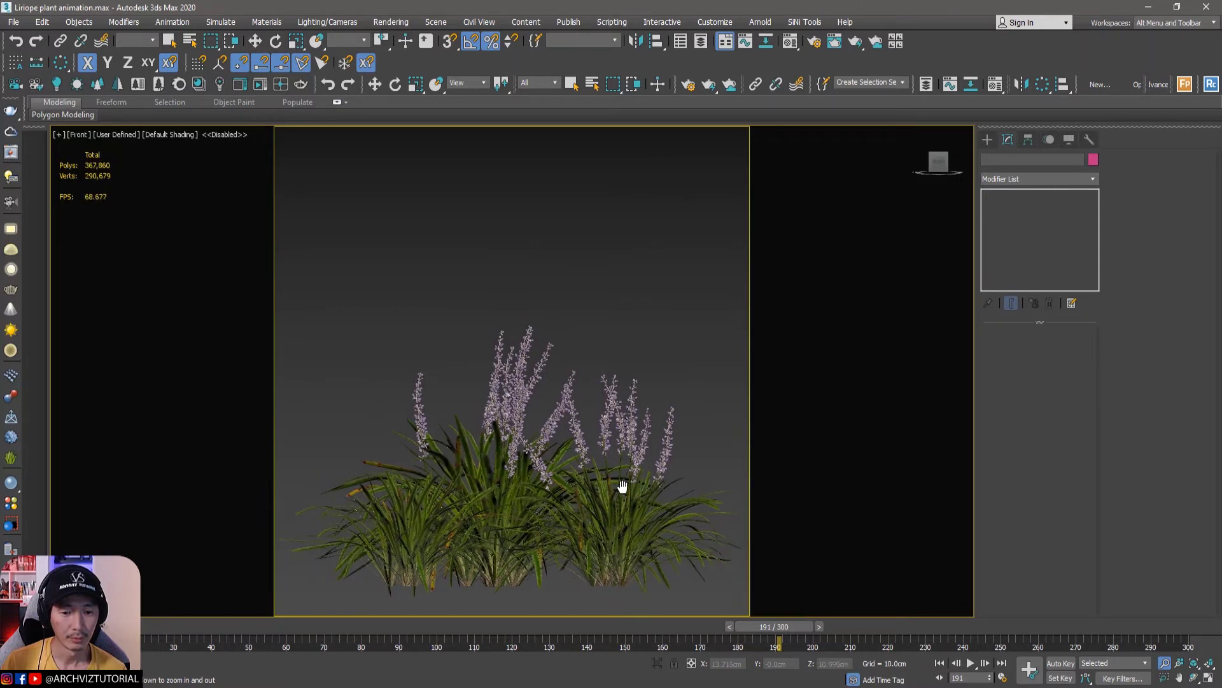
- In Make Preview, set the custom range end to 300, with the Standard preset and Default Shading
{"action": "key", "text": "shift+v"}
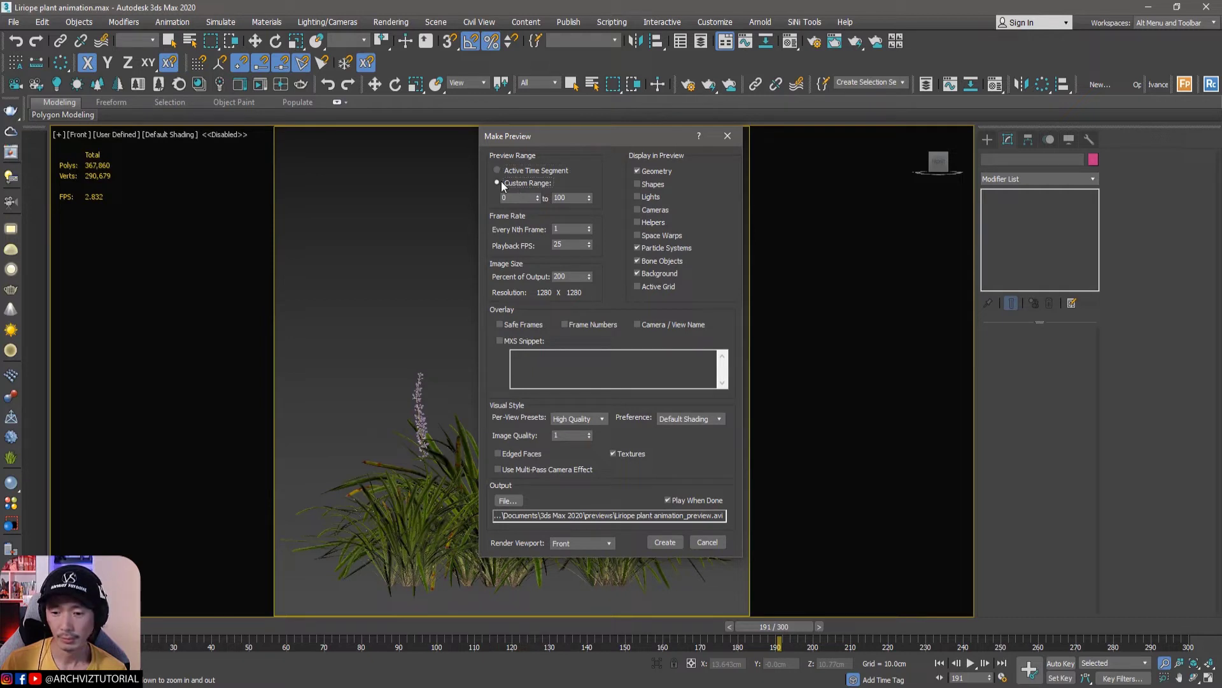
{"action": "double_click", "coordinate": [570, 198]}
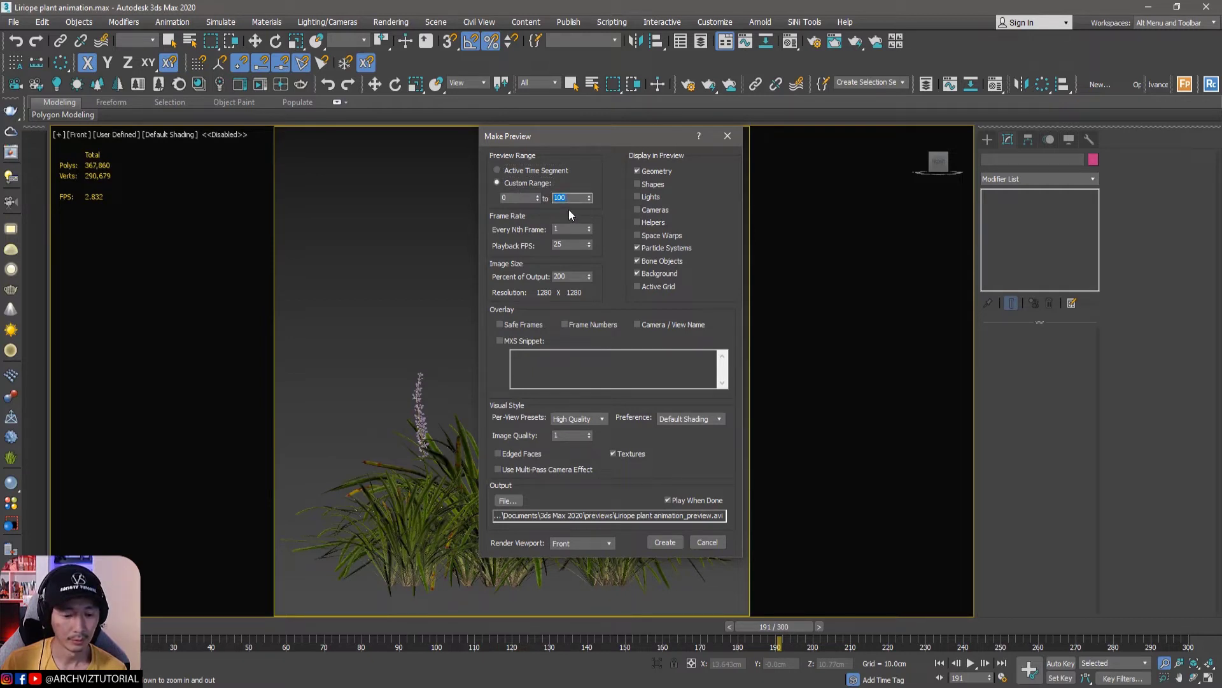
{"action": "type", "text": "300"}
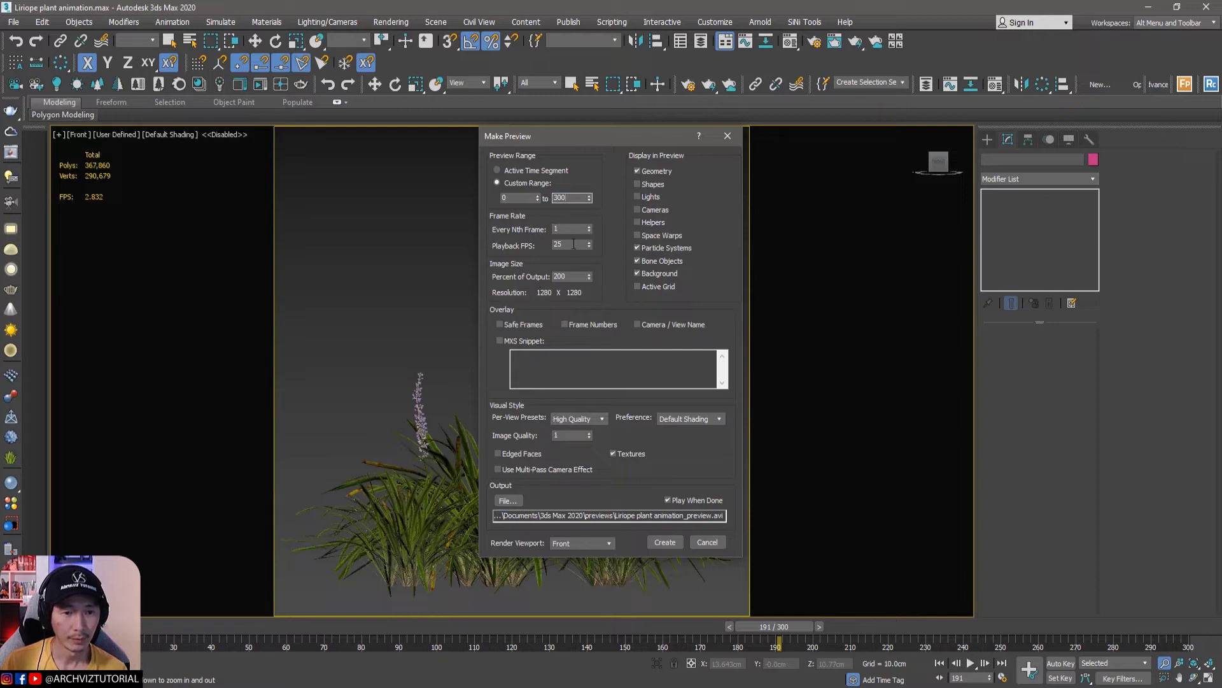
{"action": "left_click", "coordinate": [593, 421]}
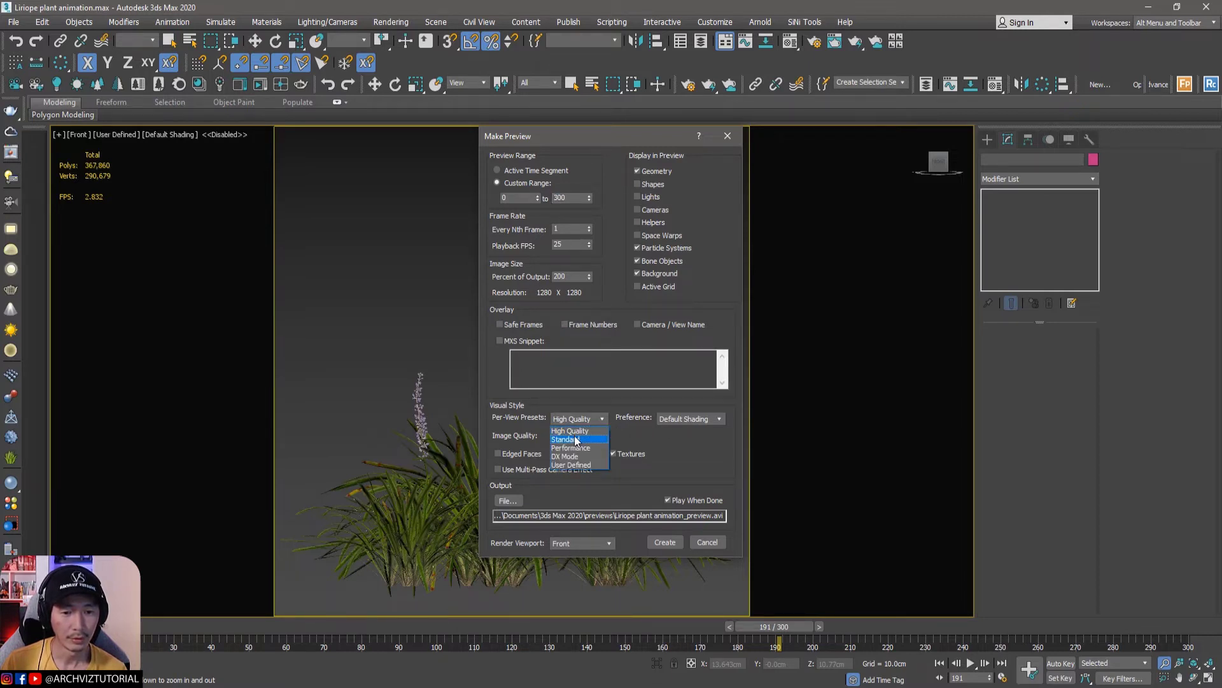
{"action": "left_click", "coordinate": [576, 438]}
{"action": "left_click", "coordinate": [693, 417]}
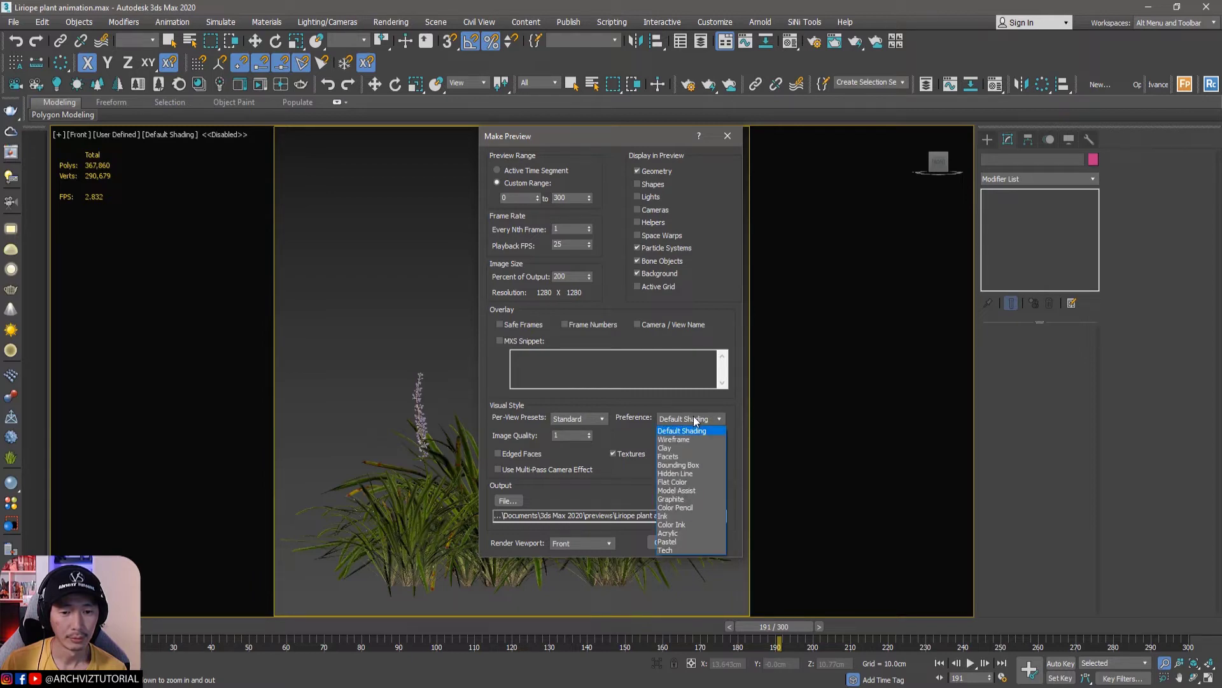
{"action": "left_click", "coordinate": [658, 432]}
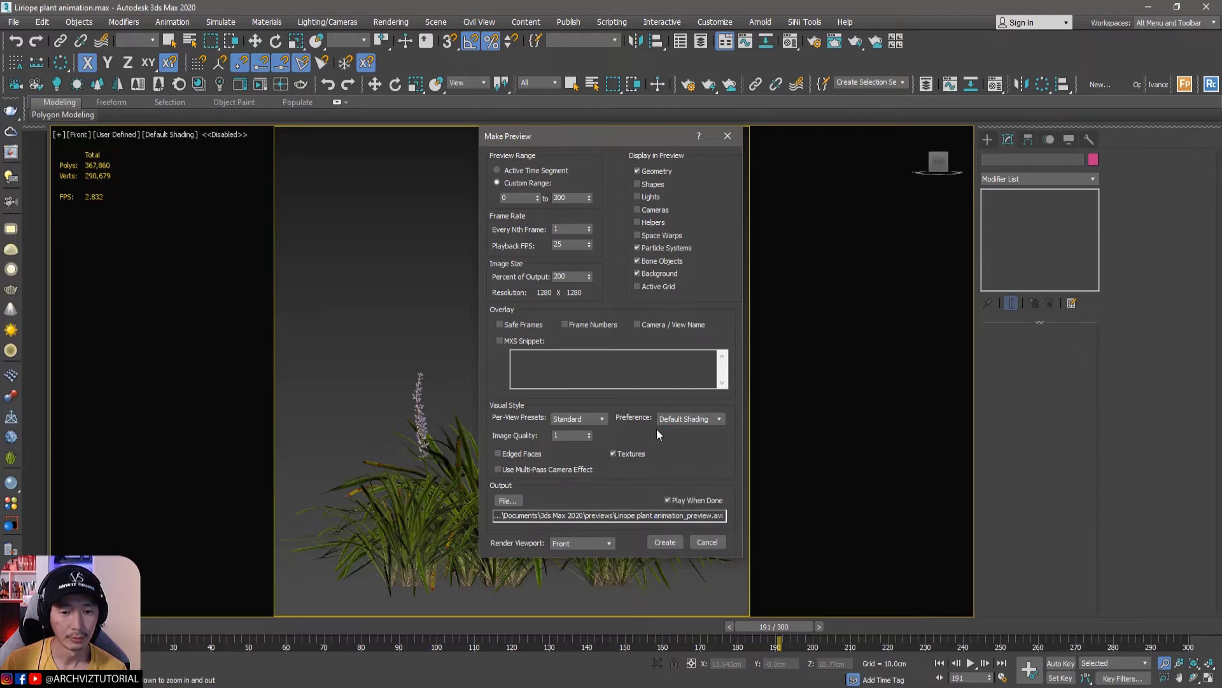
- Render the front-view preview and watch the liriope sway in the media player
{"action": "left_click", "coordinate": [664, 543]}
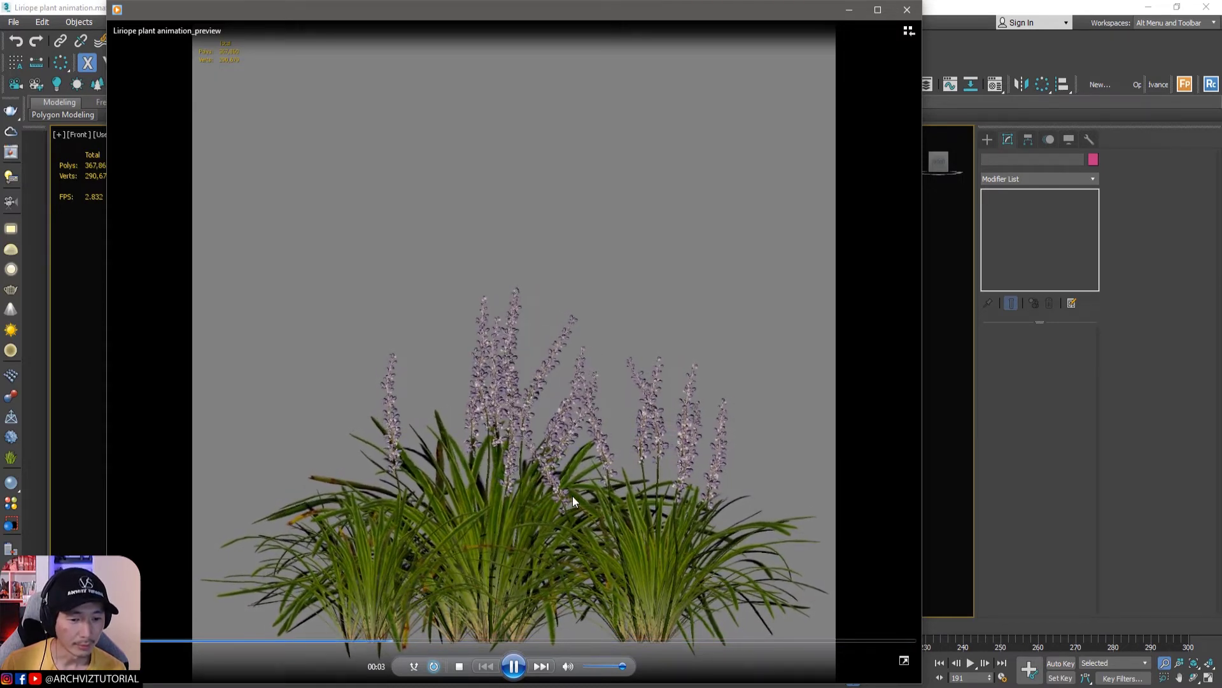
{"action": "mouse_move", "coordinate": [598, 500]}
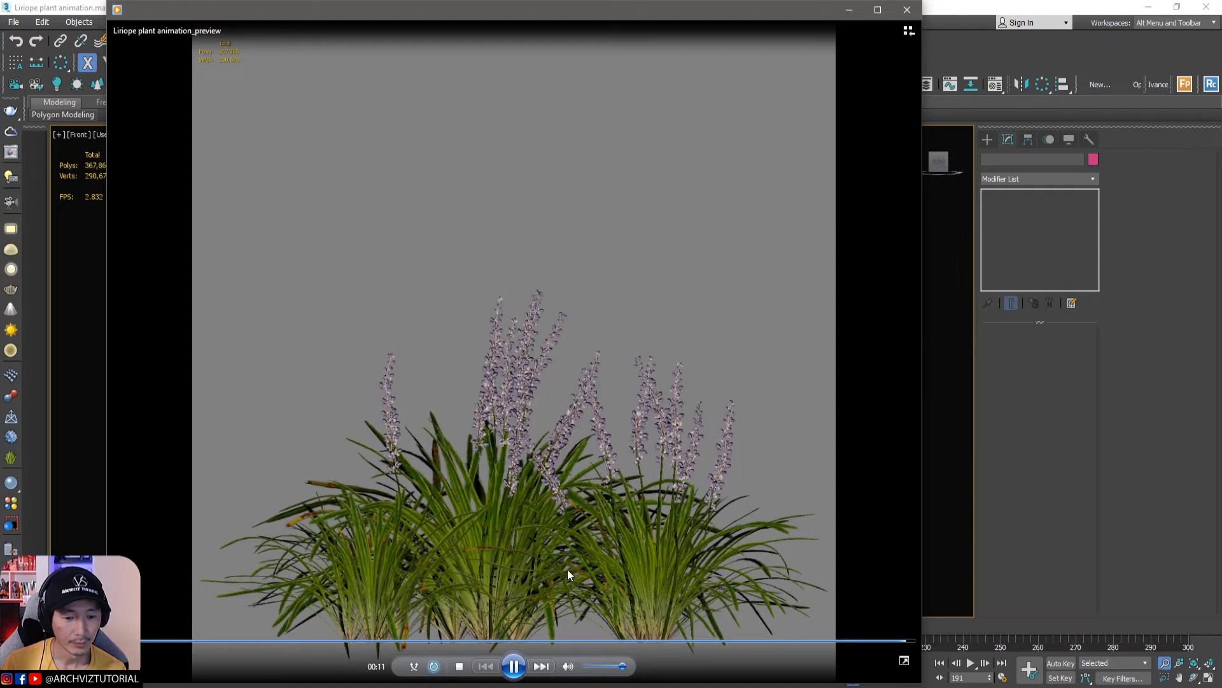
- Close the preview player, select the plant, switch to Perspective and show safe frames
{"action": "left_click", "coordinate": [850, 11]}
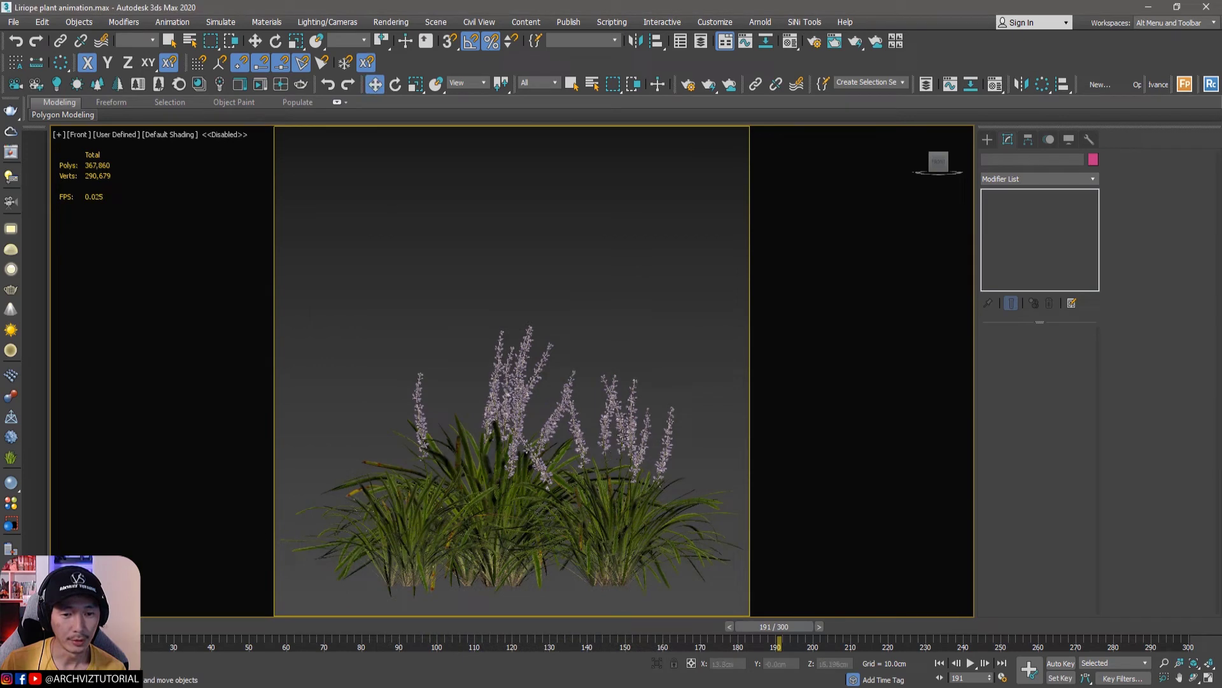
{"action": "left_click", "coordinate": [624, 433]}
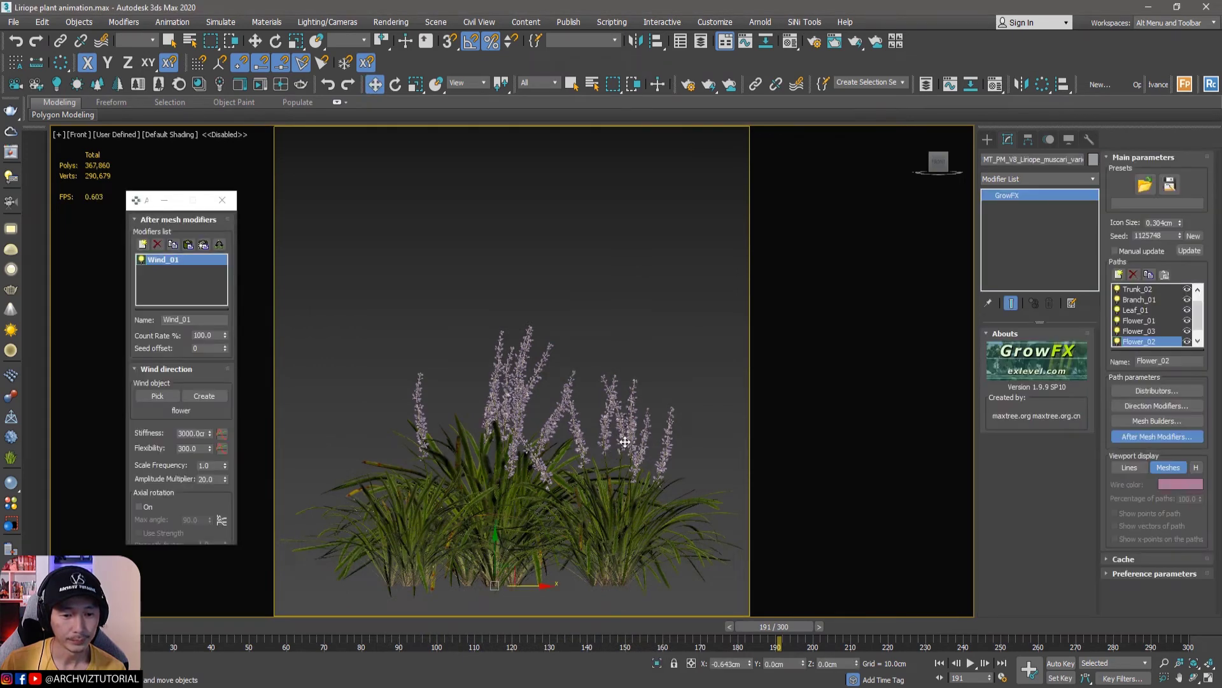
{"action": "middle_click_drag", "start_coordinate": [626, 442], "coordinate": [657, 486], "text": "alt"}
{"action": "key", "text": "p"}
{"action": "key", "text": "shift+f"}
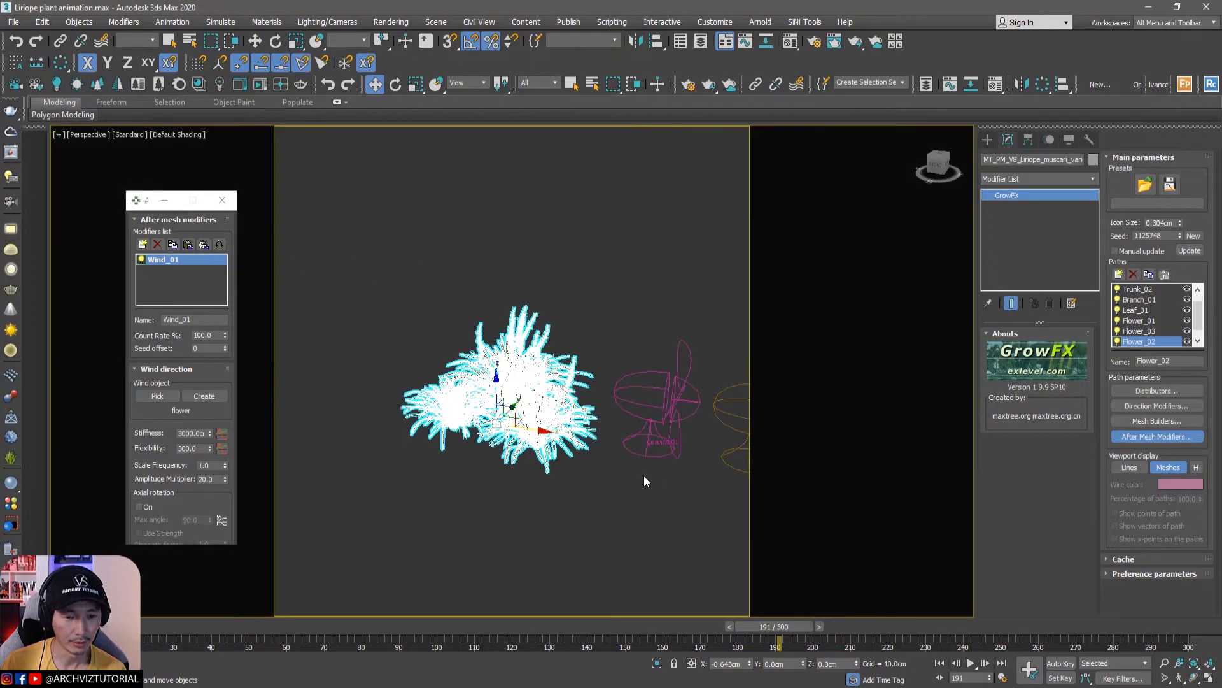
- Zoom, orbit and pan so the whole liriope sits framed in the Perspective view
{"action": "scroll", "coordinate": [644, 475], "scroll_direction": "up", "scroll_amount": 10}
{"action": "scroll", "coordinate": [644, 484], "scroll_direction": "down", "scroll_amount": 5}
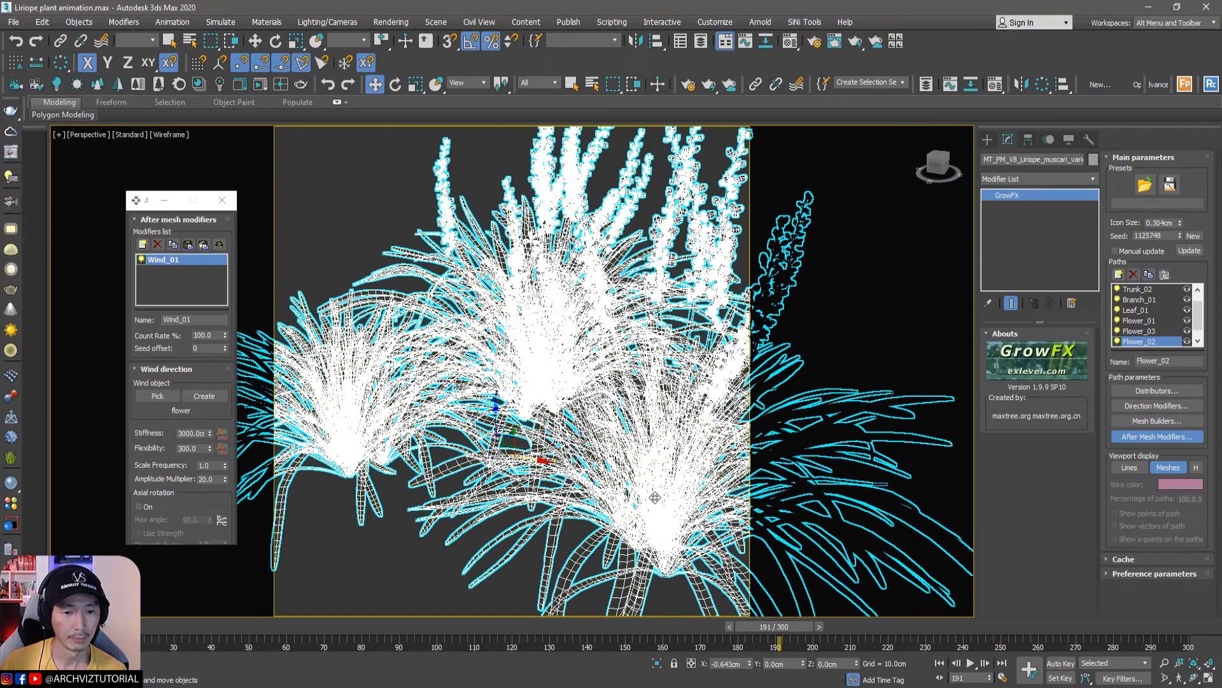
{"action": "left_click", "coordinate": [715, 238]}
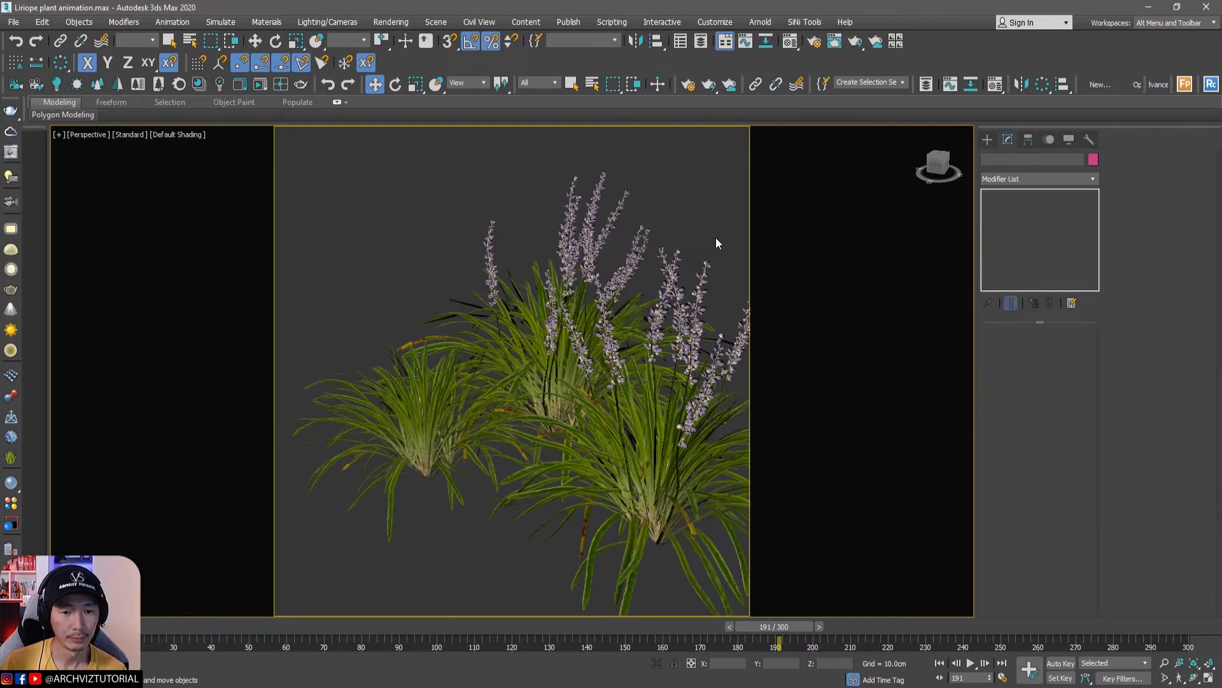
{"action": "mouse_move", "coordinate": [705, 242]}
{"action": "middle_mouse_down", "text": "alt"}
{"action": "mouse_move", "coordinate": [655, 251]}
{"action": "mouse_move", "coordinate": [656, 264]}
{"action": "middle_mouse_up", "text": "alt"}
{"action": "left_click", "coordinate": [603, 340]}
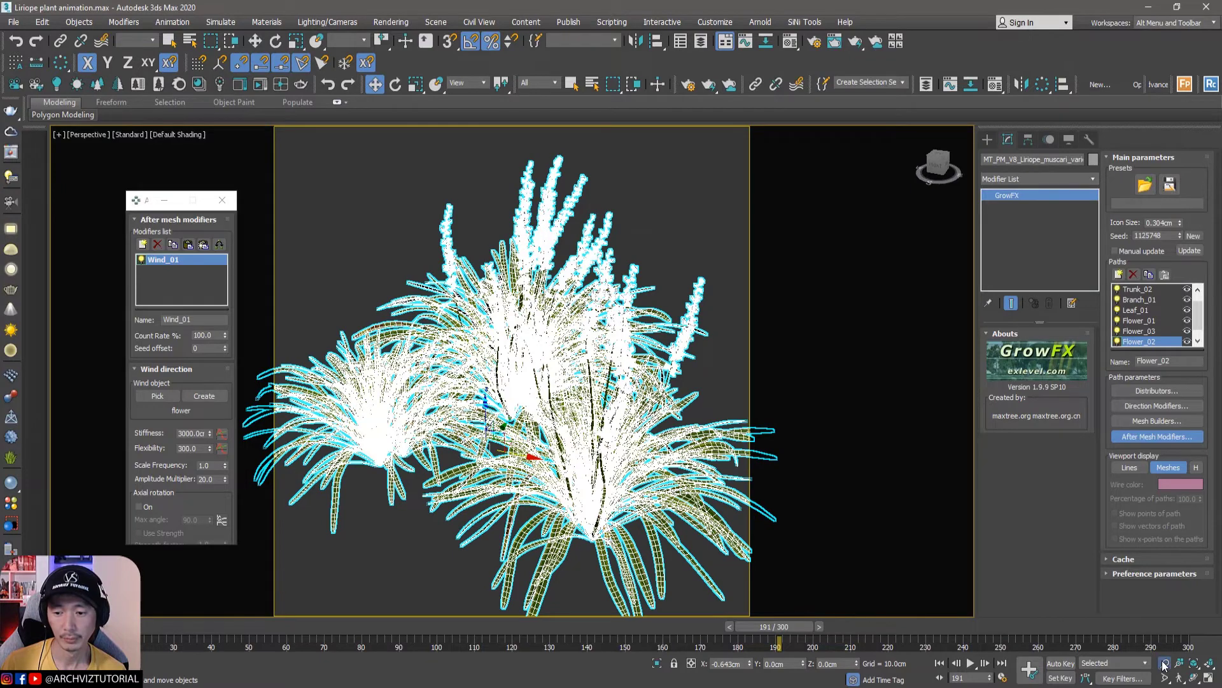
{"action": "scroll", "coordinate": [716, 314], "scroll_direction": "down", "scroll_amount": 3}
{"action": "middle_click_drag", "start_coordinate": [706, 313], "coordinate": [696, 314]}
{"action": "left_click", "coordinate": [699, 267]}
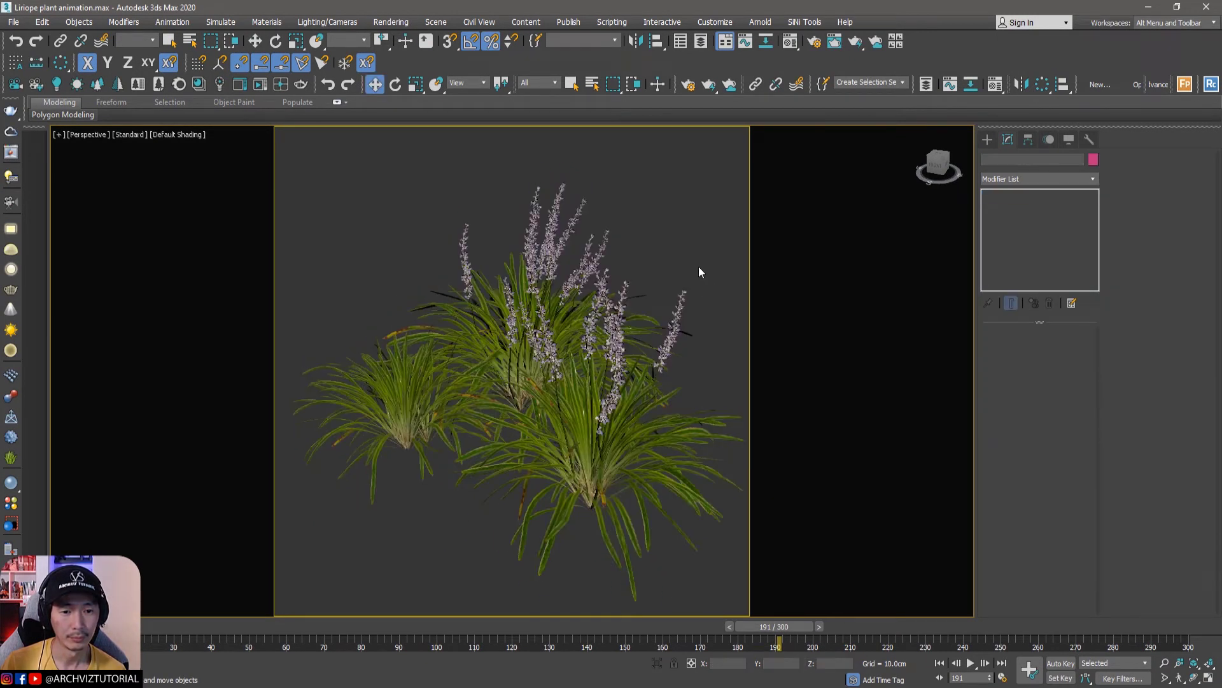
- Make a 1280 × 1280 Perspective preview of frames 0–300, retrying after the save error
{"action": "key", "text": "shift+v"}
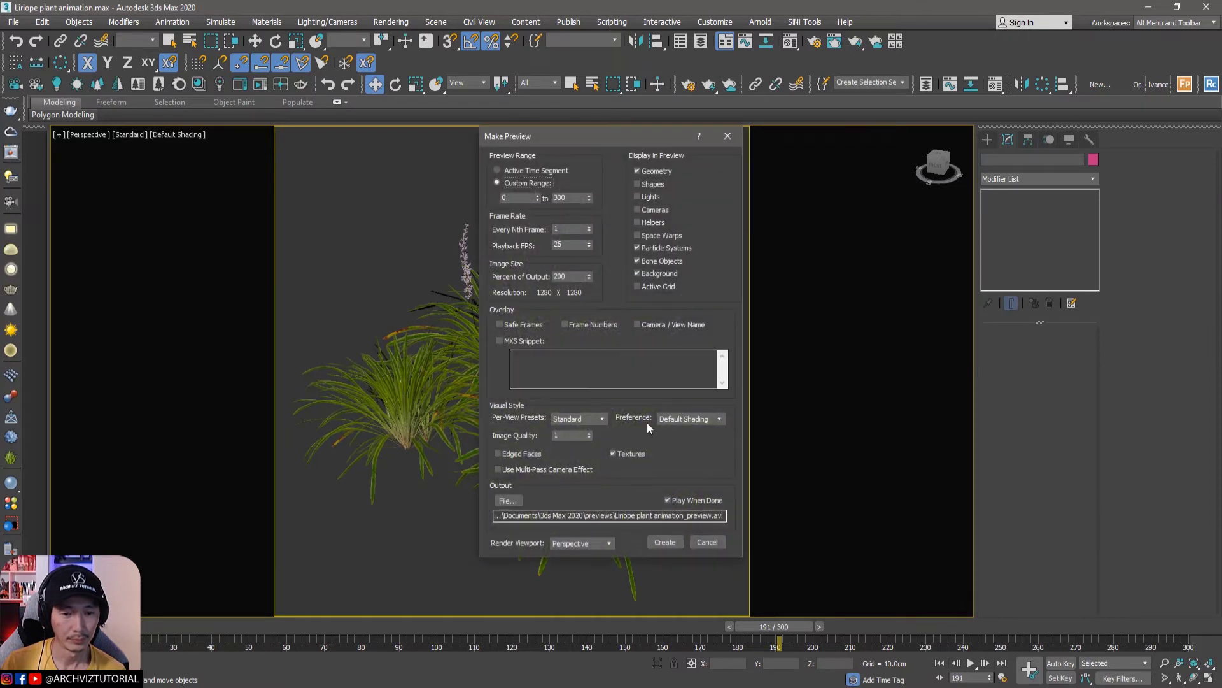
{"action": "left_click", "coordinate": [656, 545]}
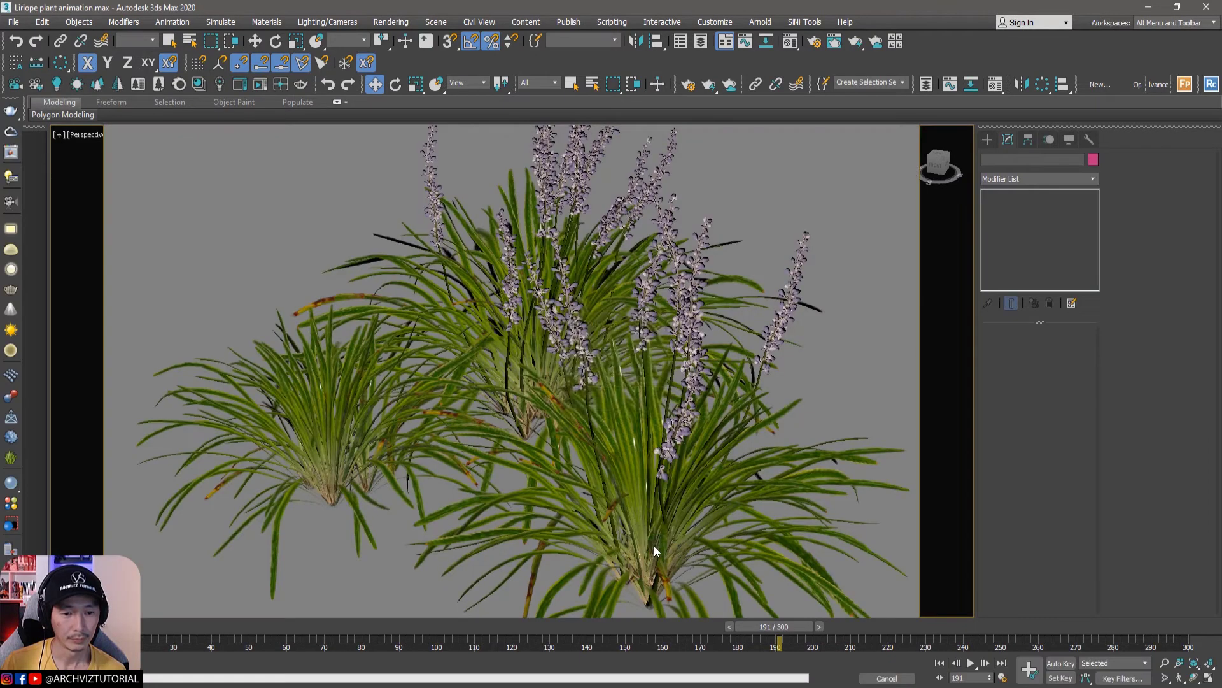
{"action": "left_click", "coordinate": [640, 406]}
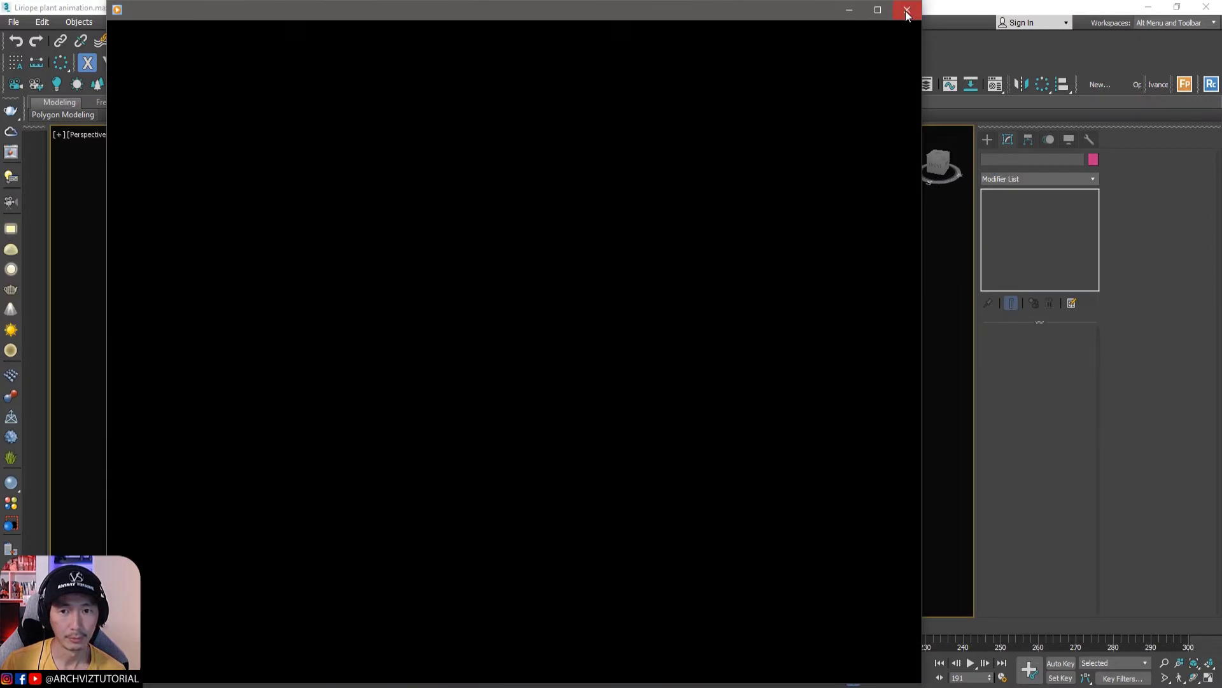
{"action": "left_click", "coordinate": [907, 10]}
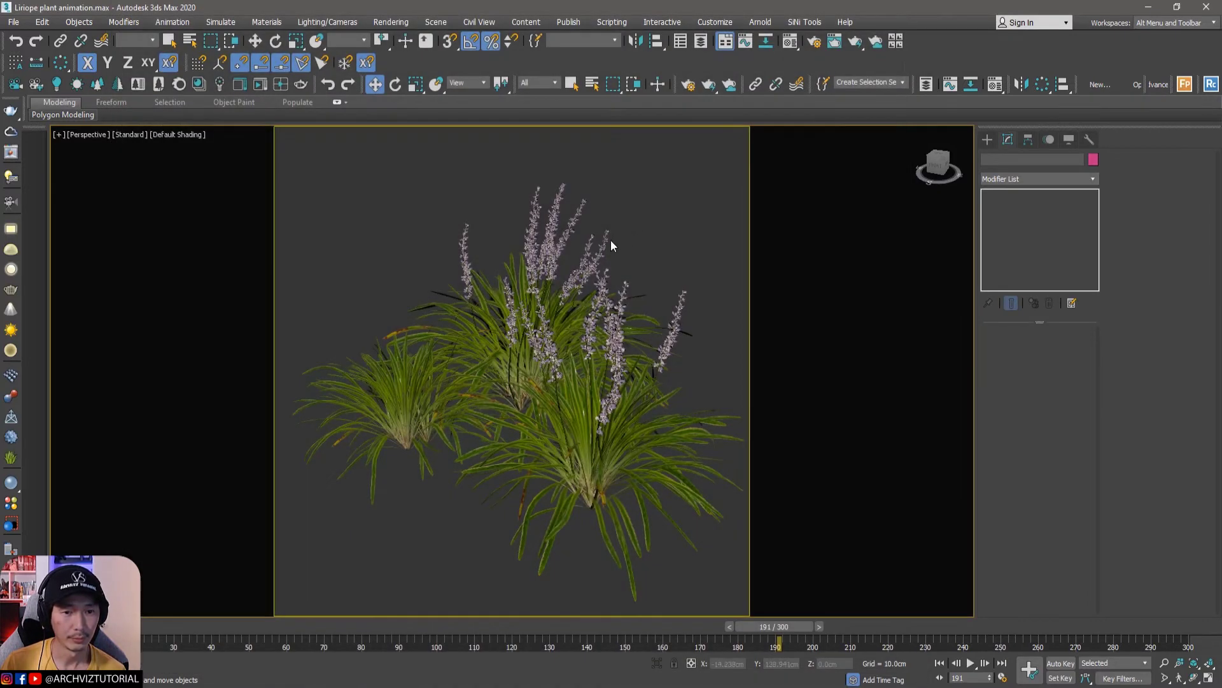
{"action": "key", "text": "shift+v"}
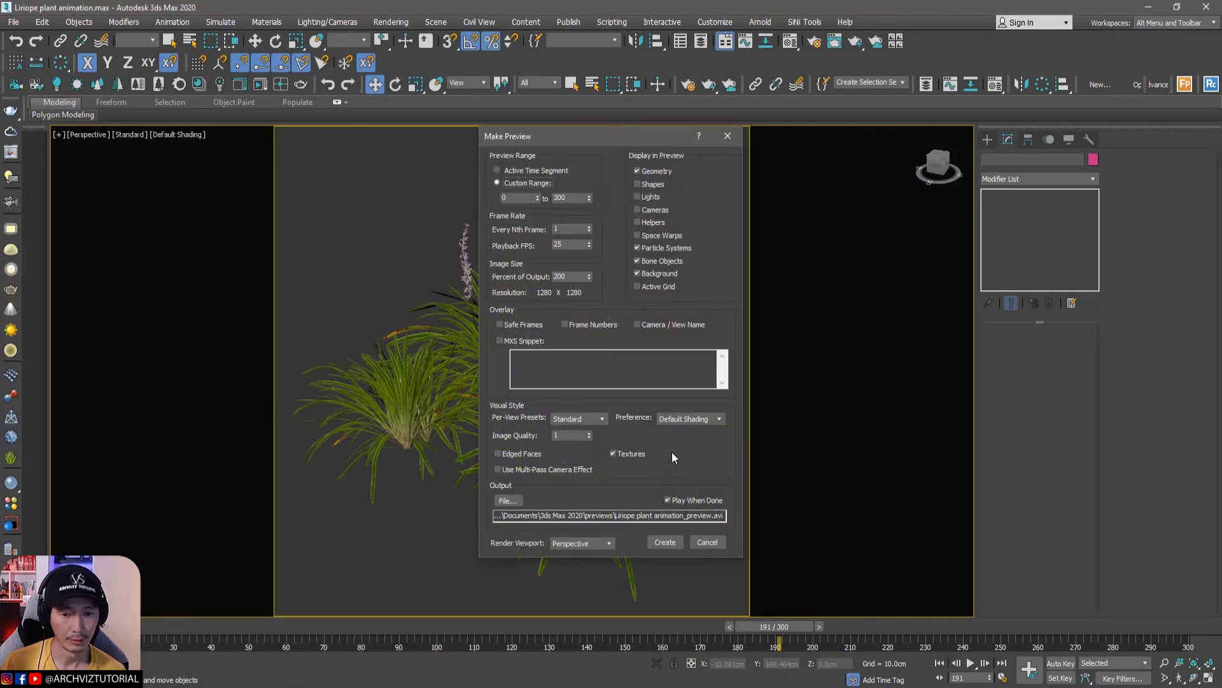
{"action": "left_click", "coordinate": [664, 543]}
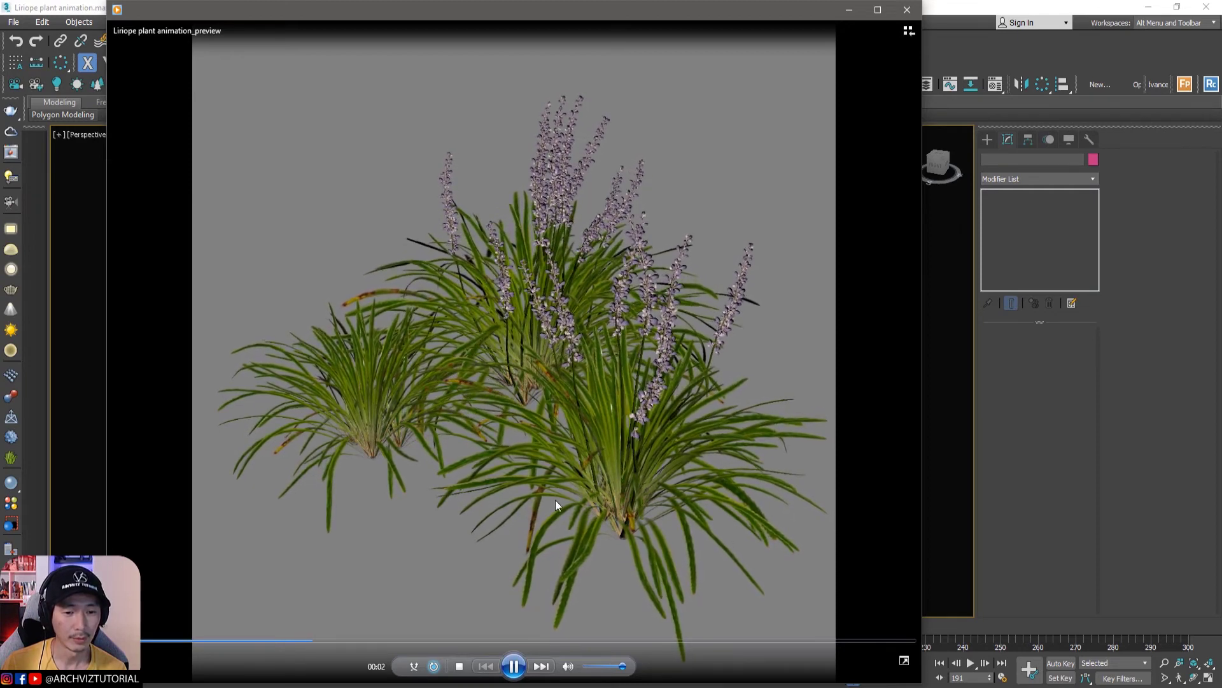
- Close the preview player and scroll through the Maxtree plant-model gallery
{"action": "key", "text": "alt+Tab"}
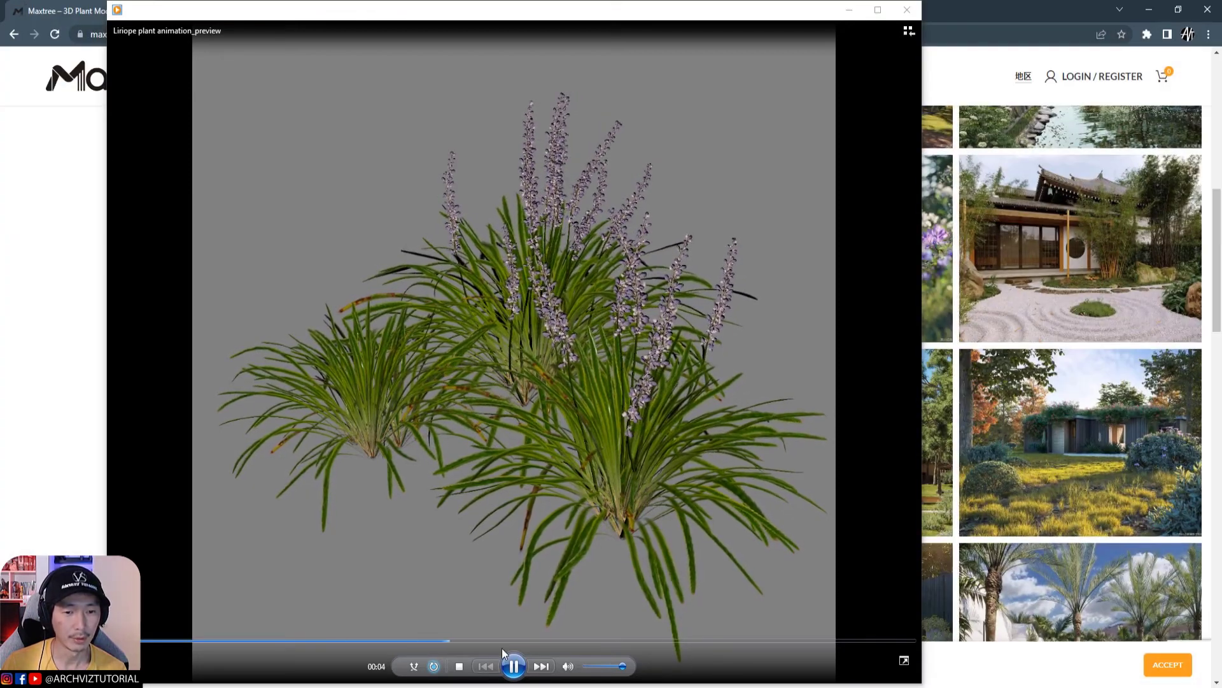
{"action": "left_click", "coordinate": [850, 10]}
{"action": "scroll", "coordinate": [737, 318], "scroll_direction": "down", "scroll_amount": 5}
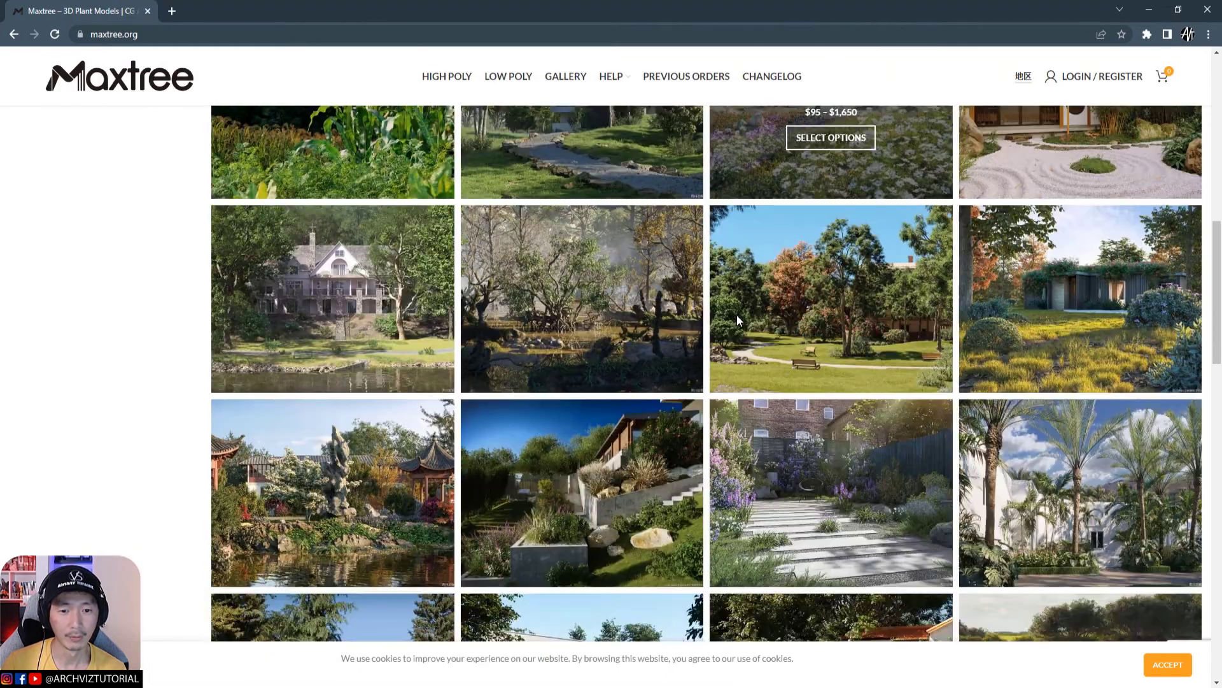
{"action": "scroll", "coordinate": [736, 316], "scroll_direction": "down", "scroll_amount": 3}
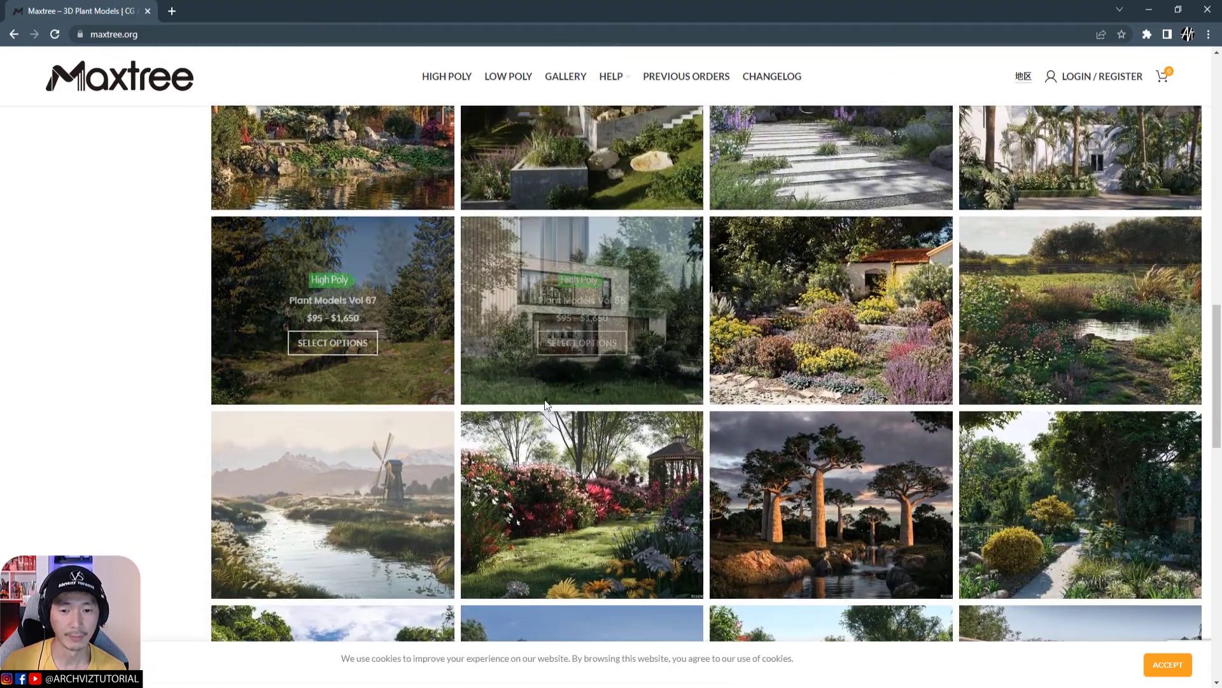
{"action": "scroll", "coordinate": [815, 460], "scroll_direction": "down", "scroll_amount": 7}
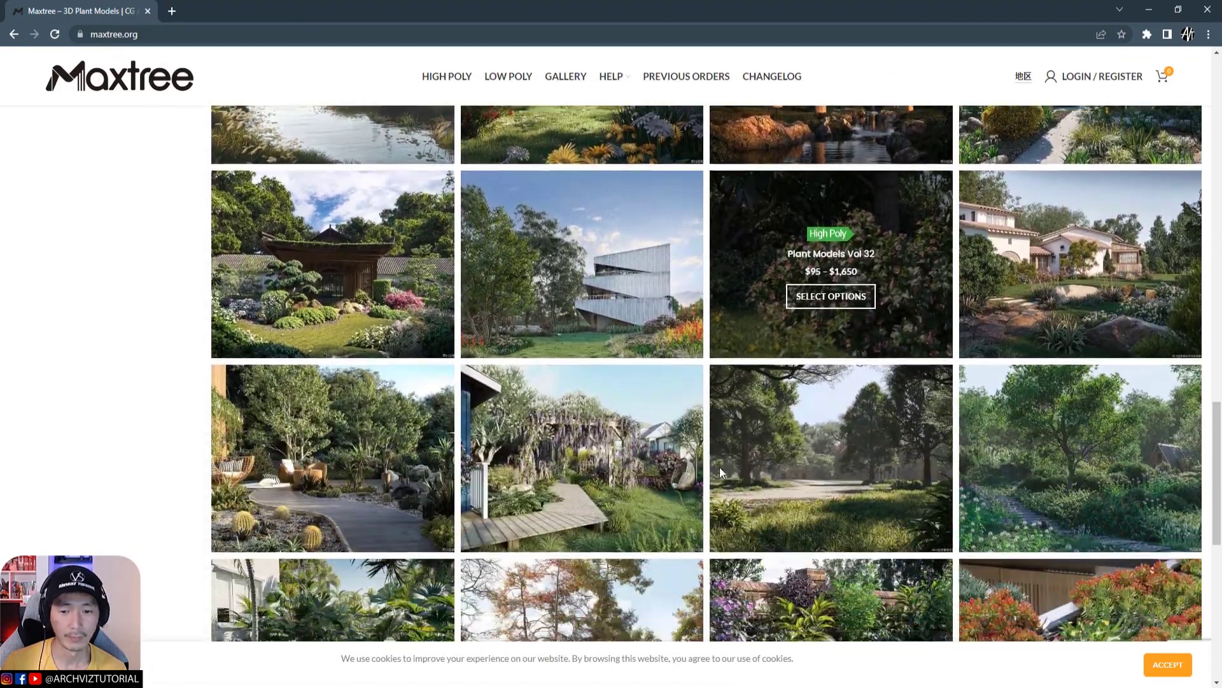
{"action": "scroll", "coordinate": [719, 467], "scroll_direction": "up", "scroll_amount": 2}
{"action": "scroll", "coordinate": [720, 467], "scroll_direction": "up", "scroll_amount": 13}
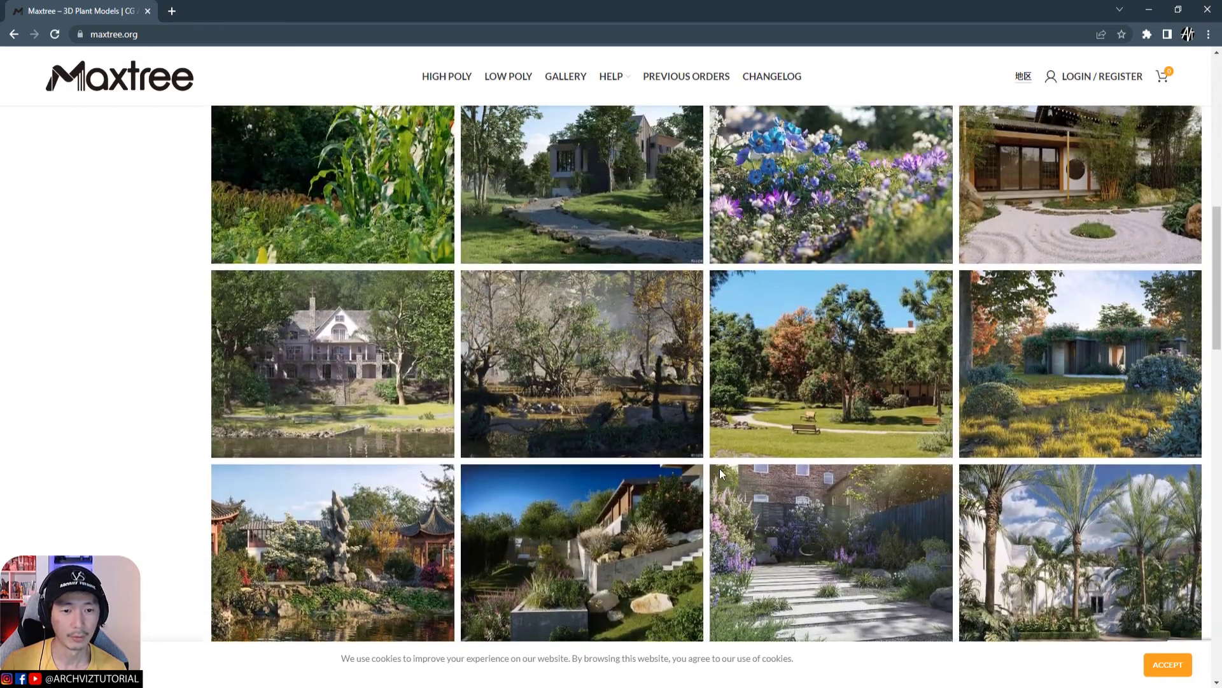
{"action": "scroll", "coordinate": [719, 468], "scroll_direction": "up", "scroll_amount": 6}
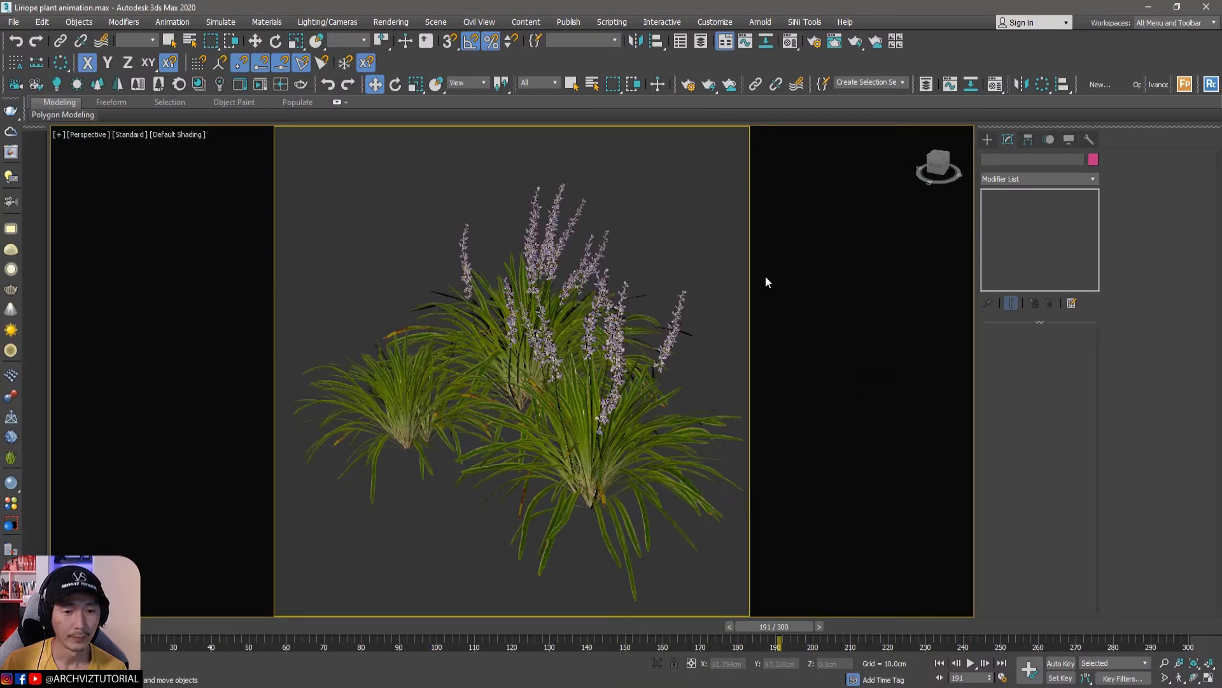
- Select the GrowFX liriope to reveal Wind_01 at Stiffness 3000 and Flexibility 300
{"action": "left_click", "coordinate": [636, 370]}
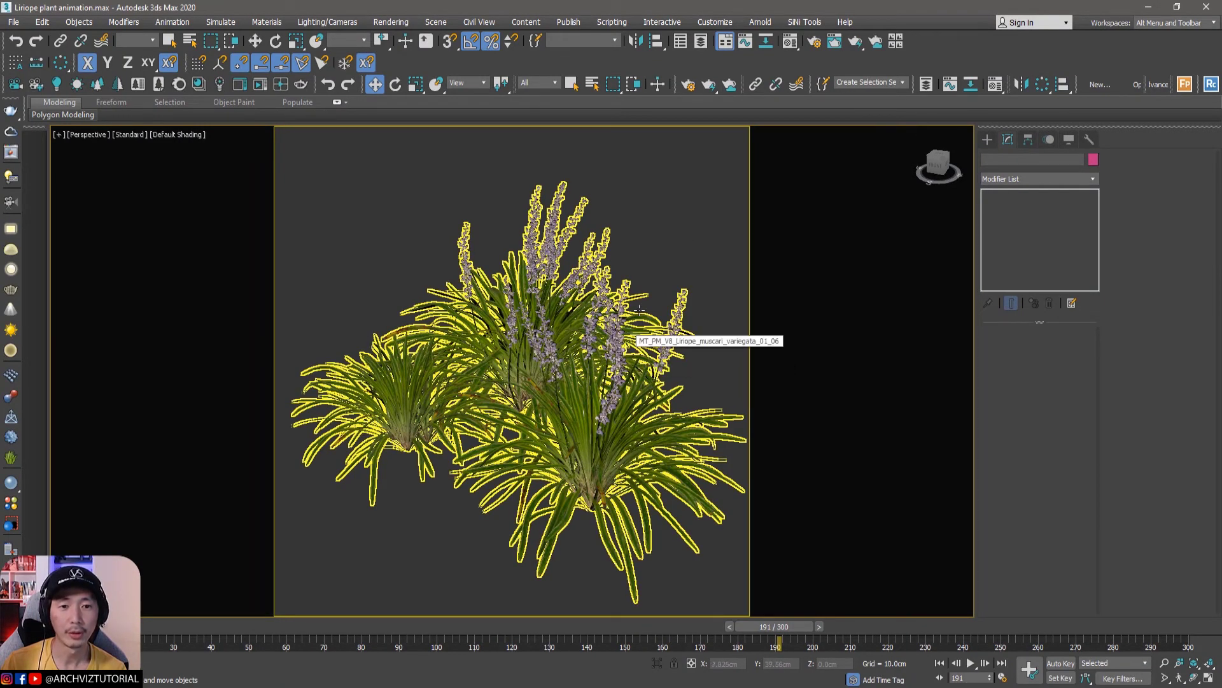
{"action": "left_click", "coordinate": [661, 226]}
{"action": "scroll", "coordinate": [662, 246], "scroll_direction": "up", "scroll_amount": 5}
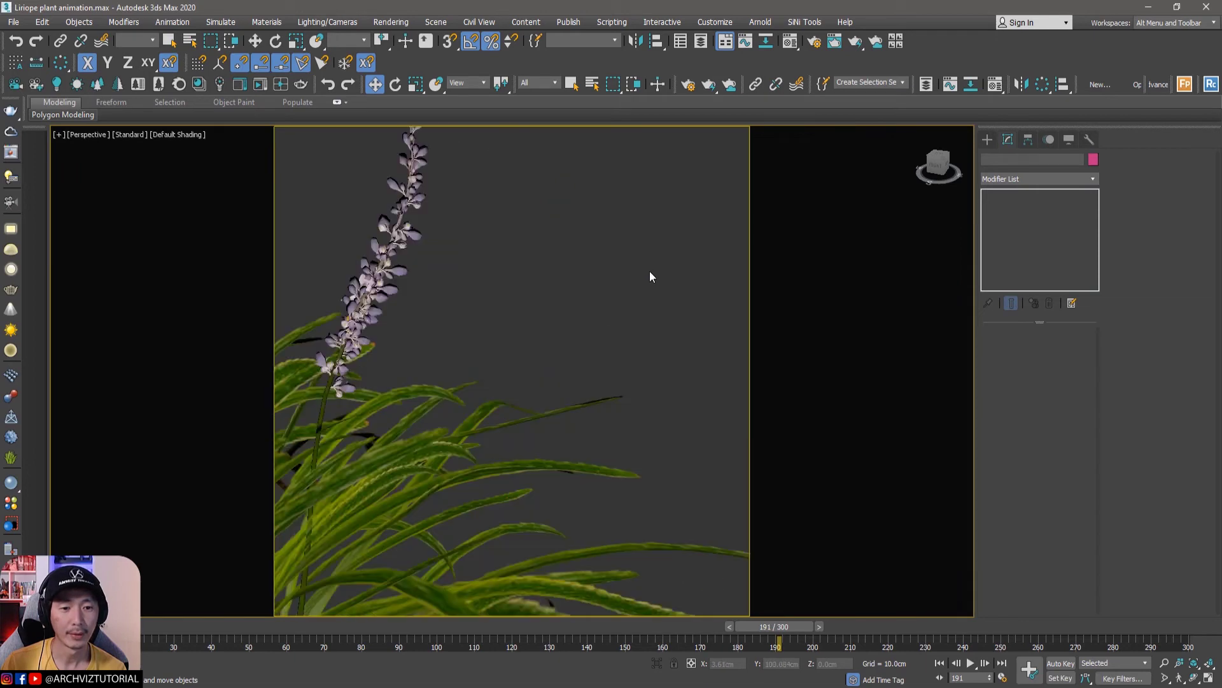
{"action": "scroll", "coordinate": [650, 270], "scroll_direction": "down", "scroll_amount": 5}
{"action": "left_click", "coordinate": [598, 335]}
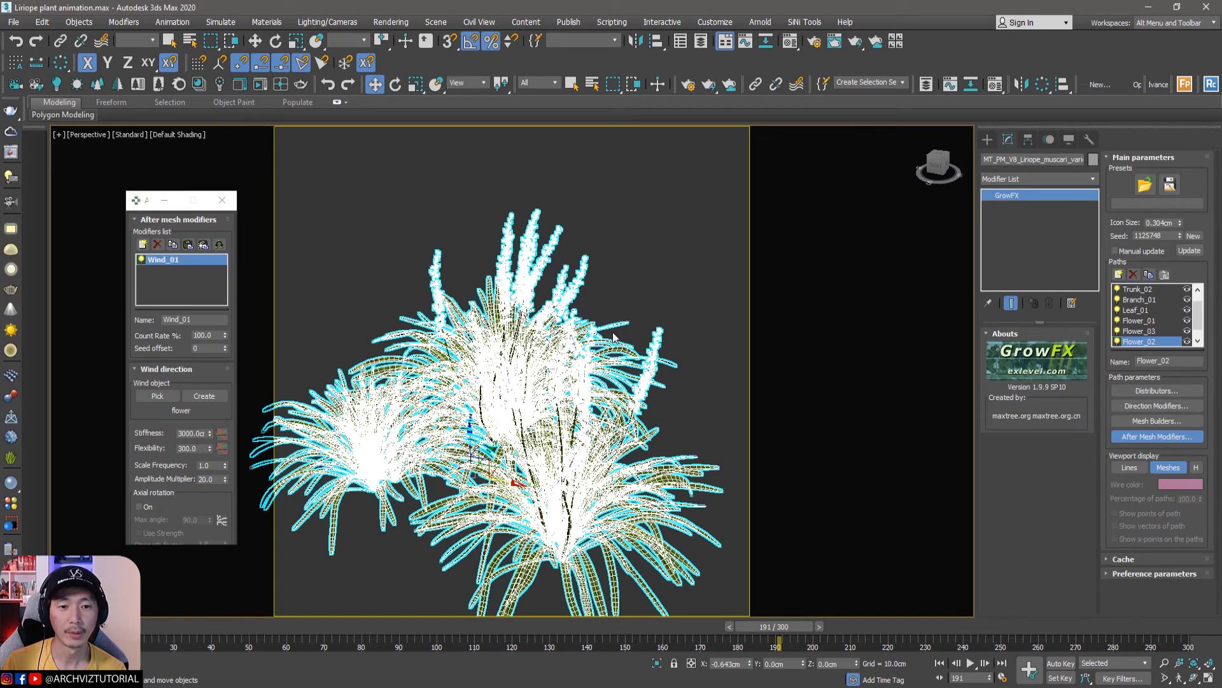
{"action": "middle_click_drag", "start_coordinate": [612, 340], "coordinate": [631, 301]}
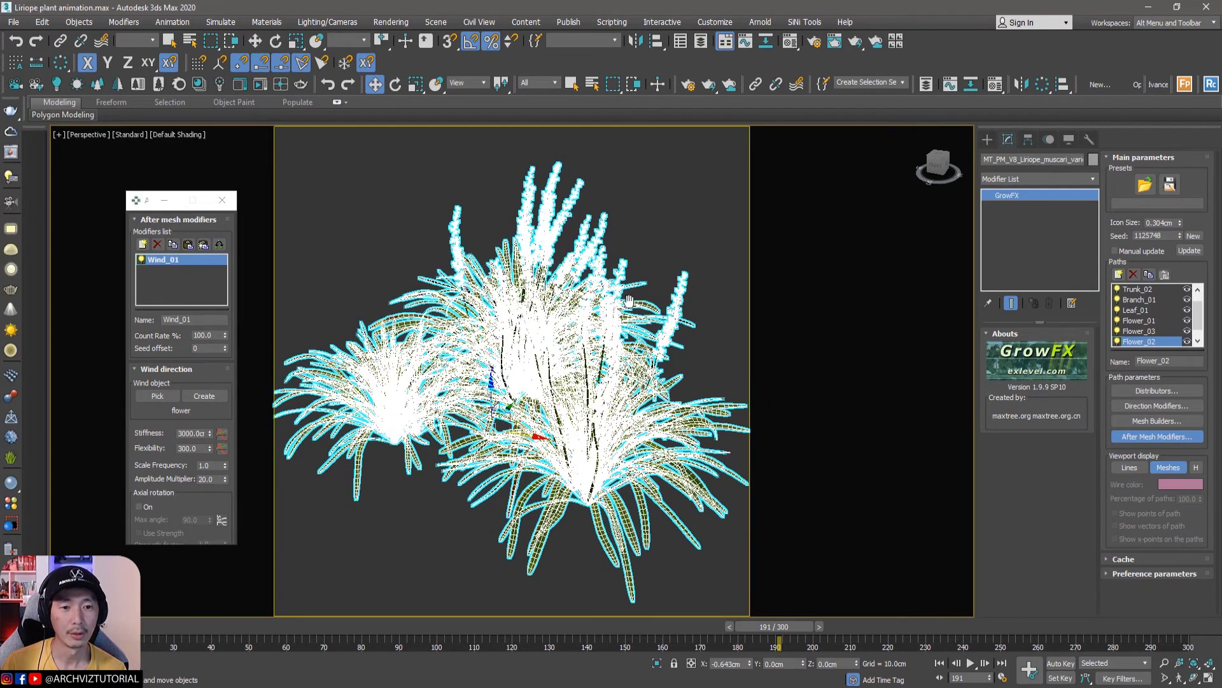
{"action": "left_click", "coordinate": [667, 251]}
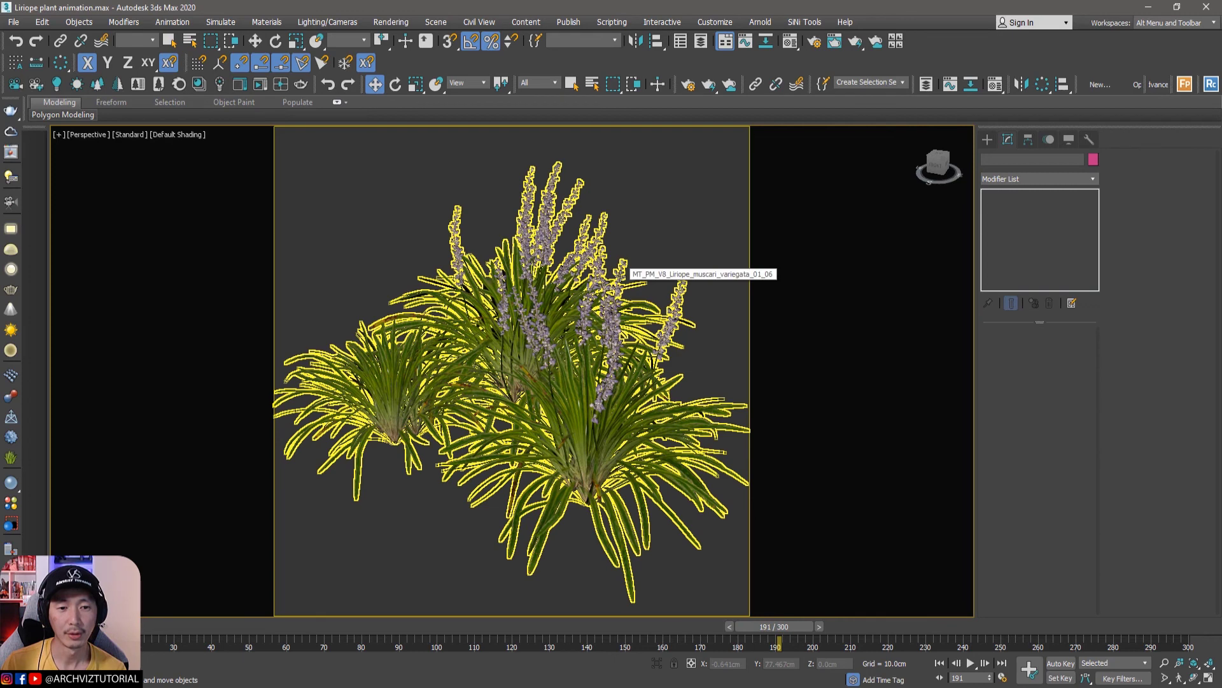
{"action": "left_click", "coordinate": [615, 287]}
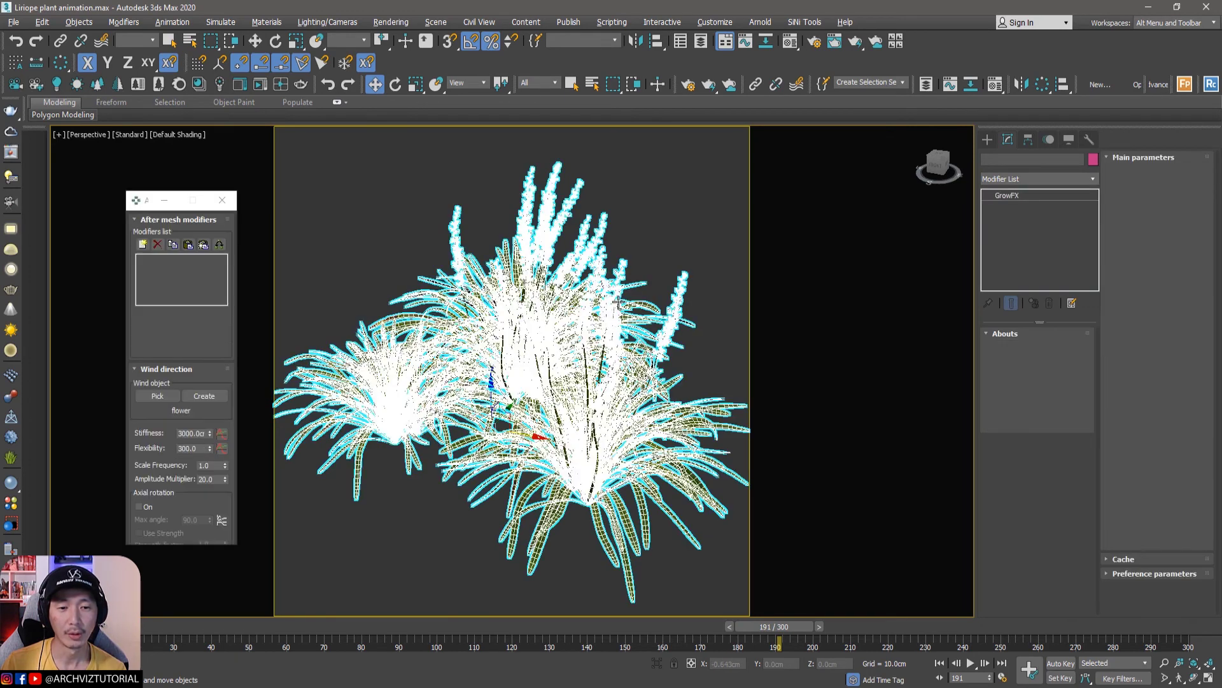